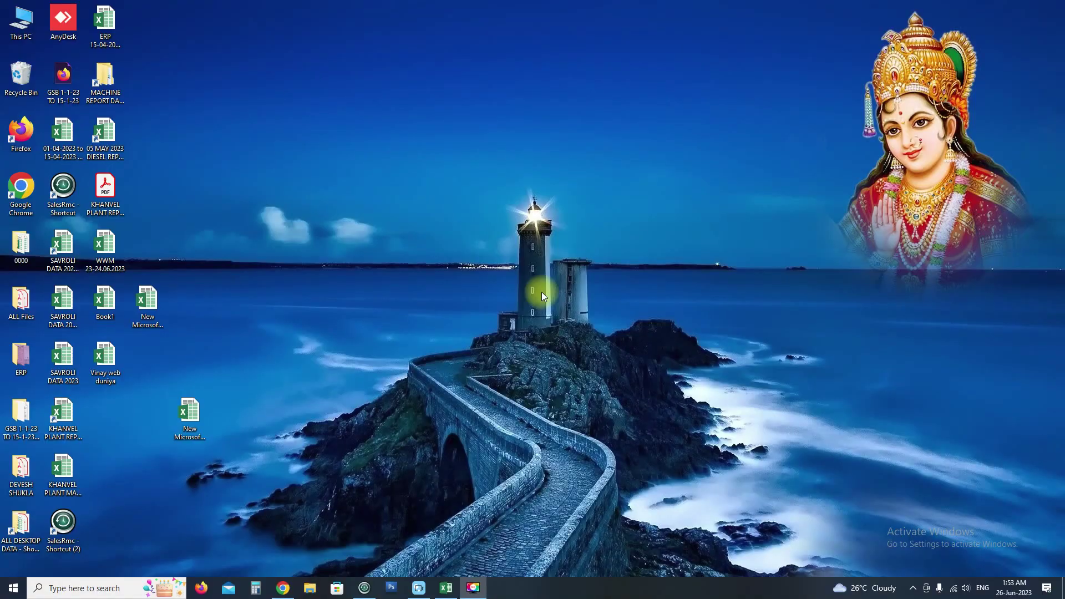
Launch Chrome from the taskbar to show the channel's YouTube Videos tab sorted by Popular
click(283, 588)
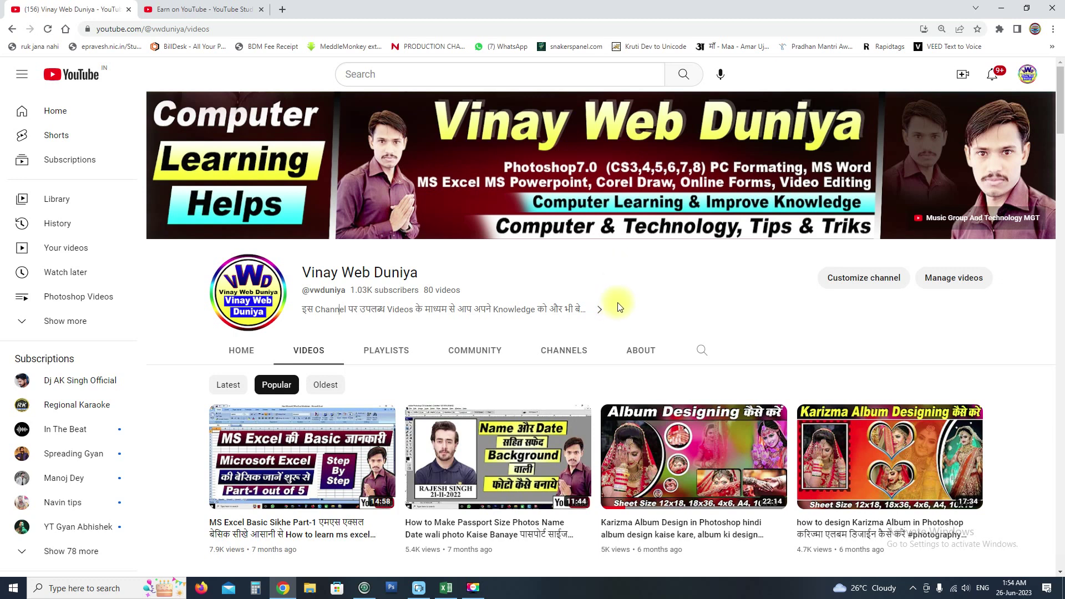
Minimise the YouTube browser window to reveal the desktop shortcuts
click(989, 10)
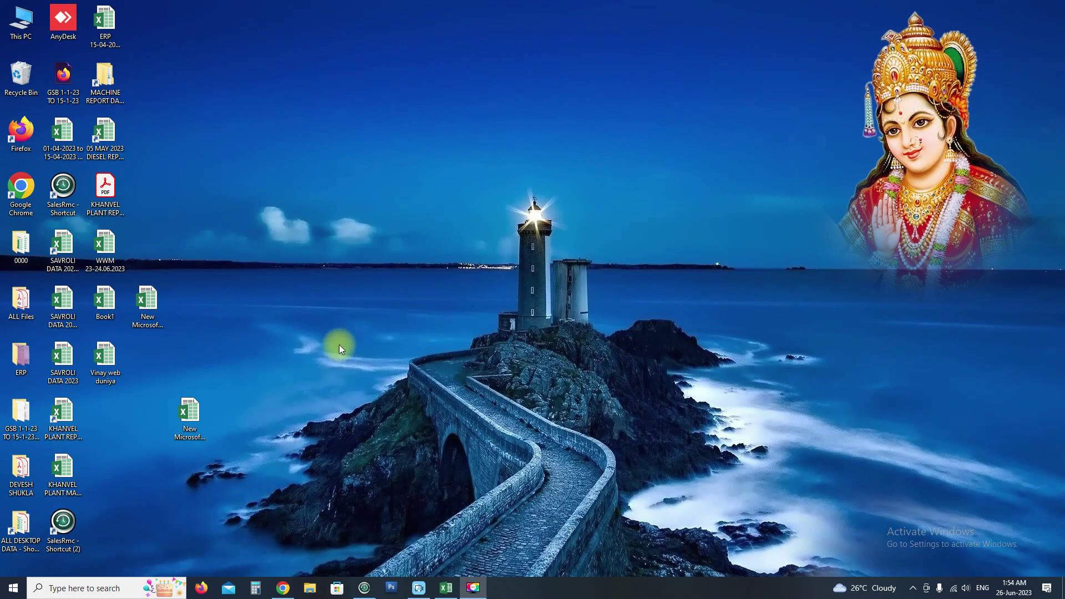
Open the desktop workbook in Excel and browse the File, Home and Insert ribbon tabs
double_click(109, 368)
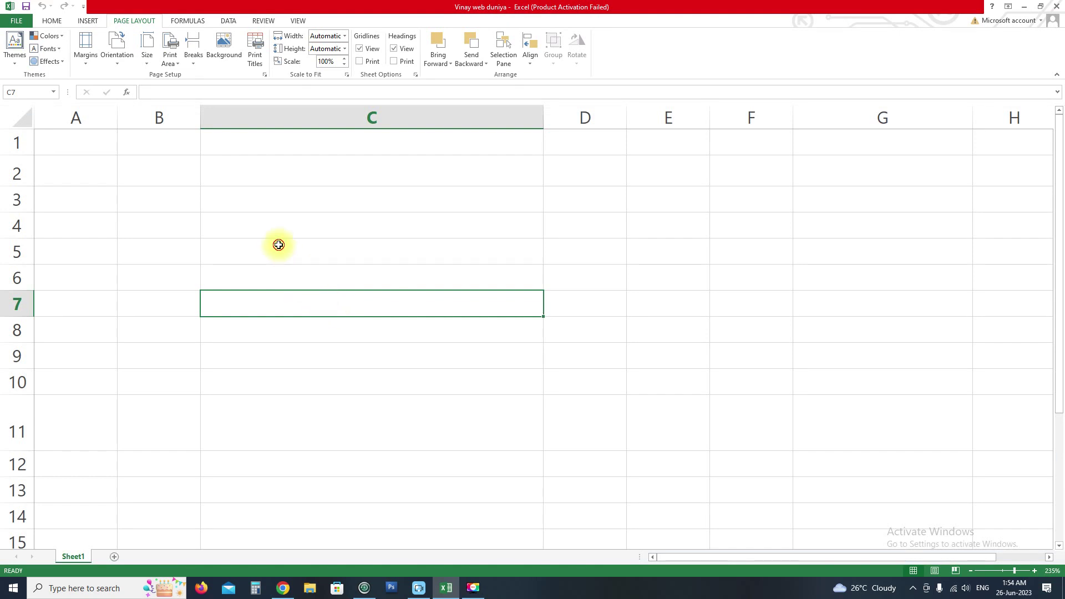
click(278, 246)
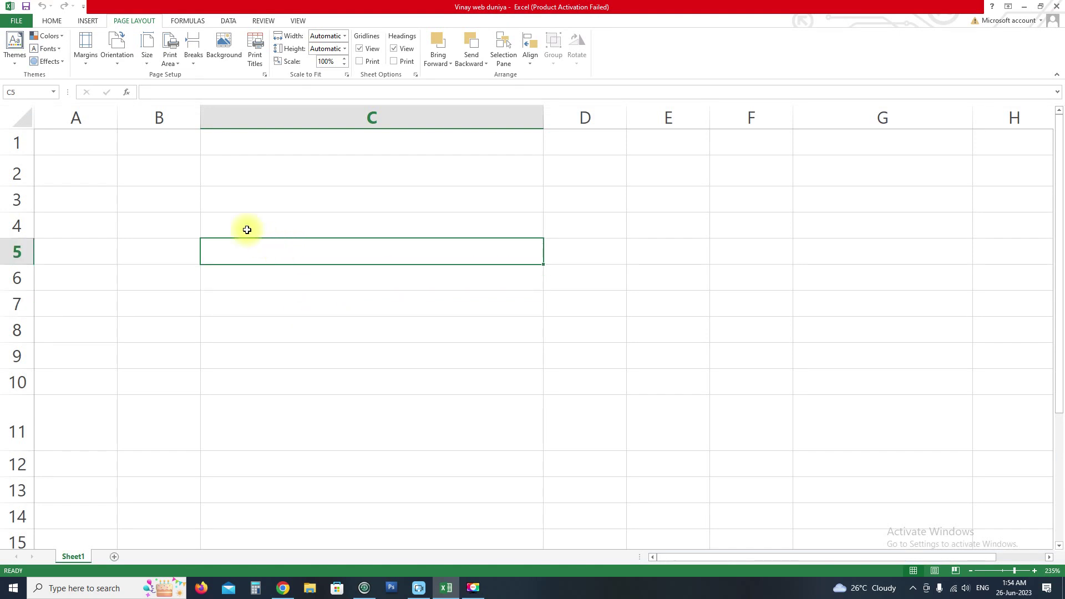
click(17, 22)
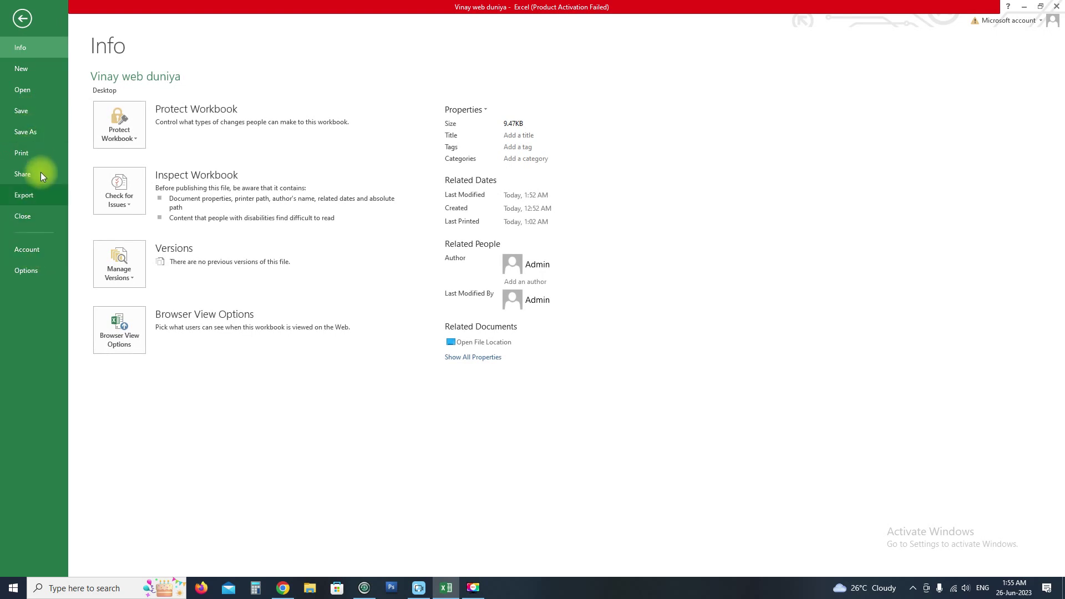
click(22, 18)
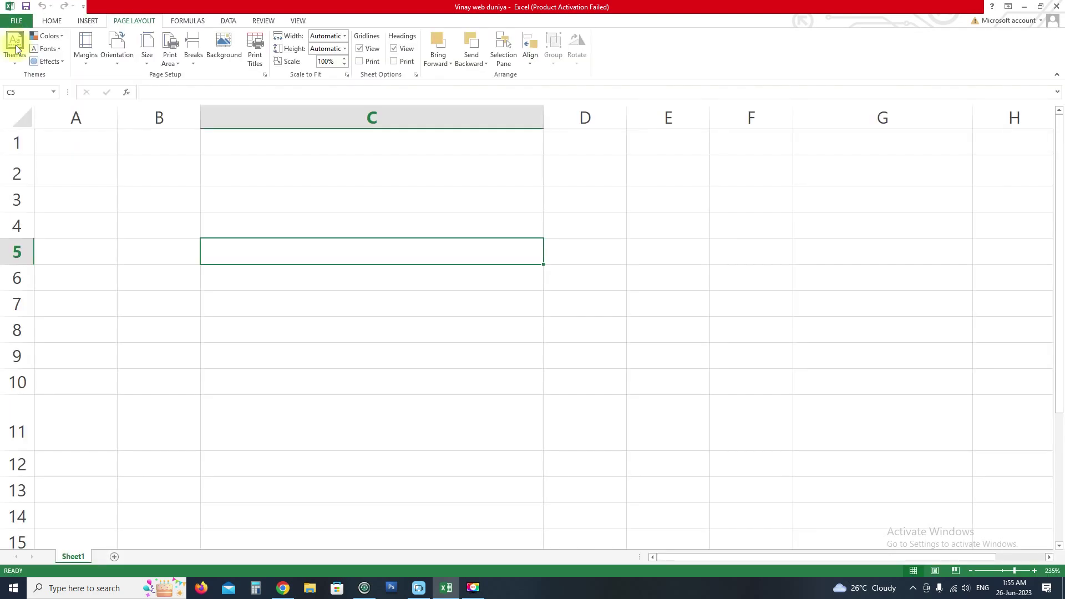
click(51, 21)
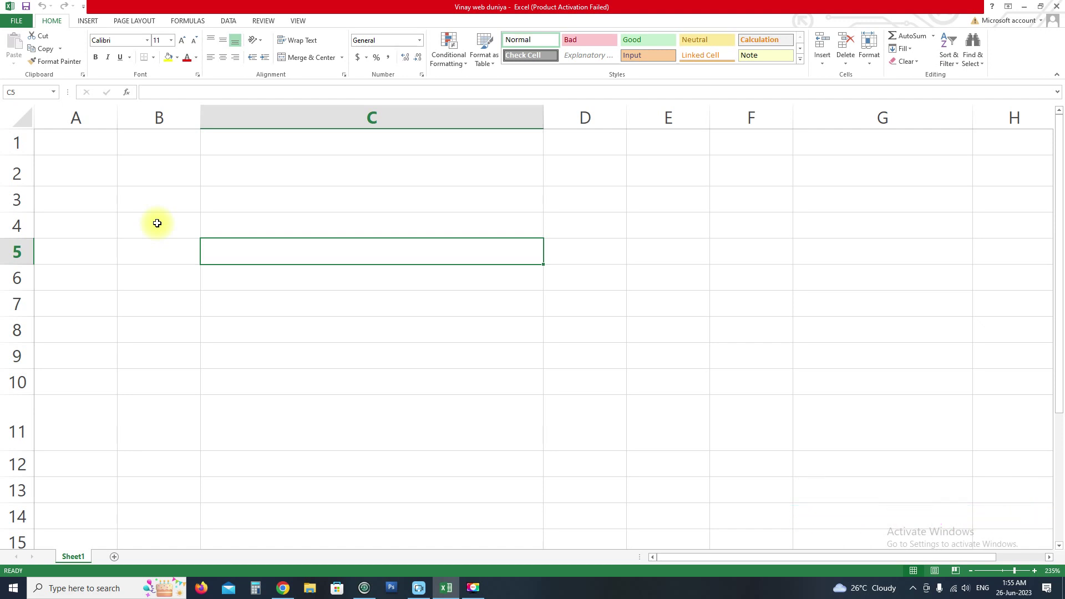
click(85, 20)
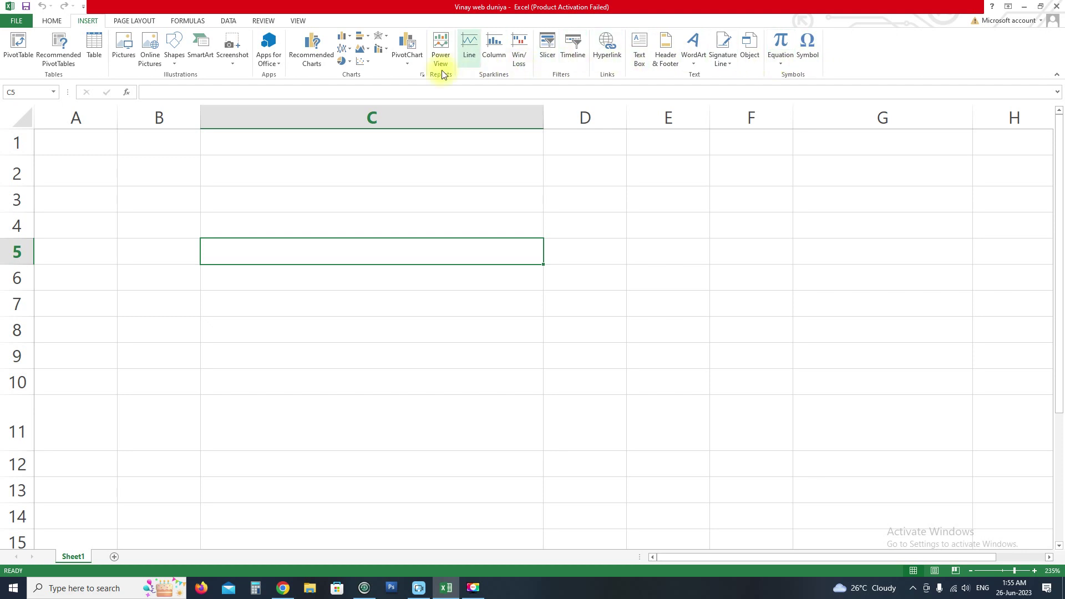
click(259, 202)
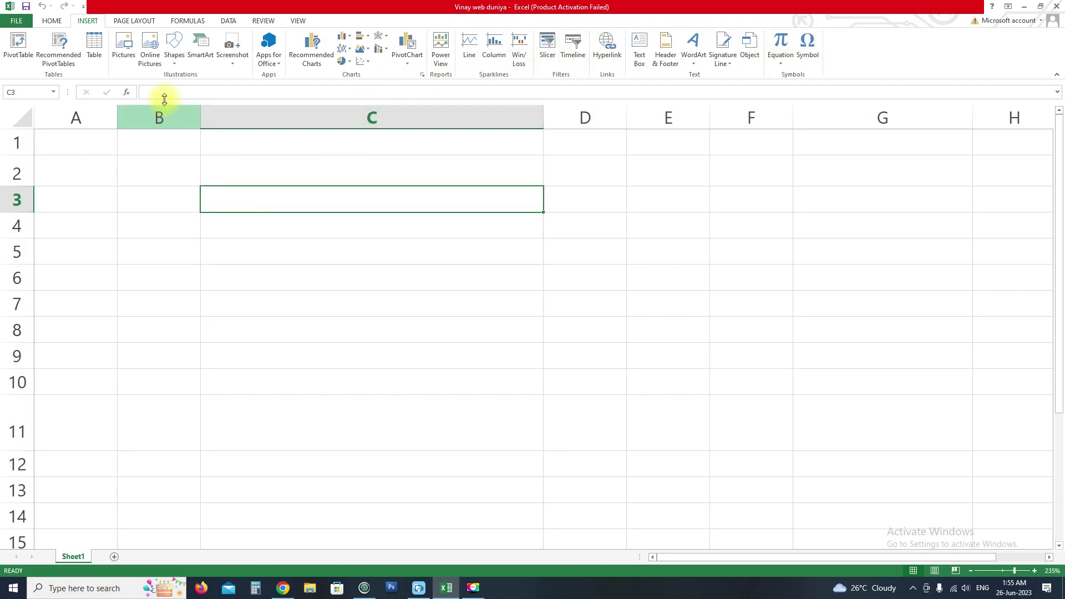
click(153, 173)
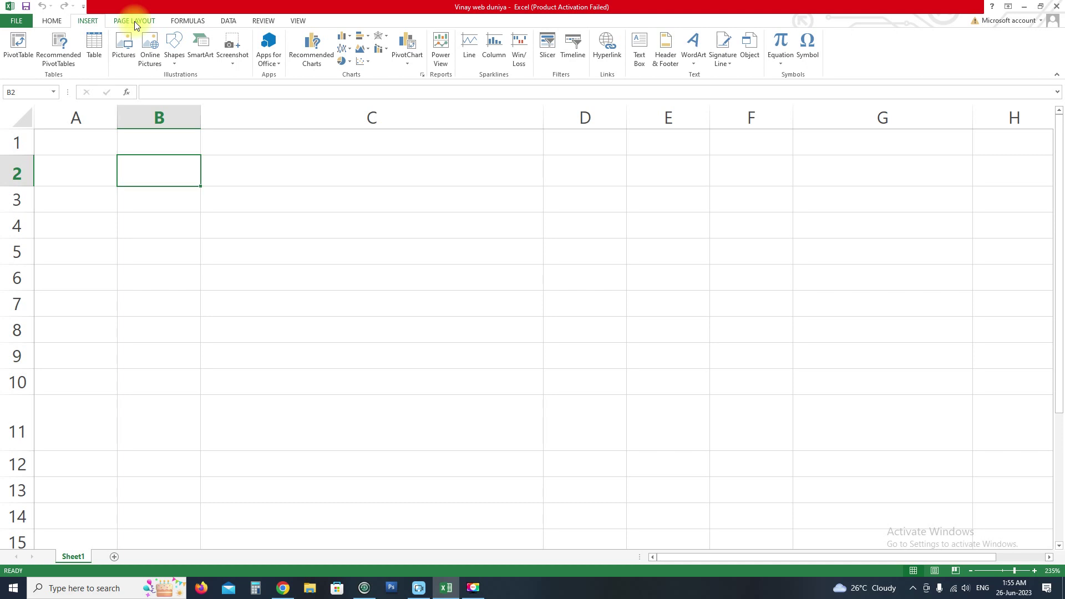
Apply the Facet document theme to Sheet1 from the Page Layout Themes gallery
click(134, 21)
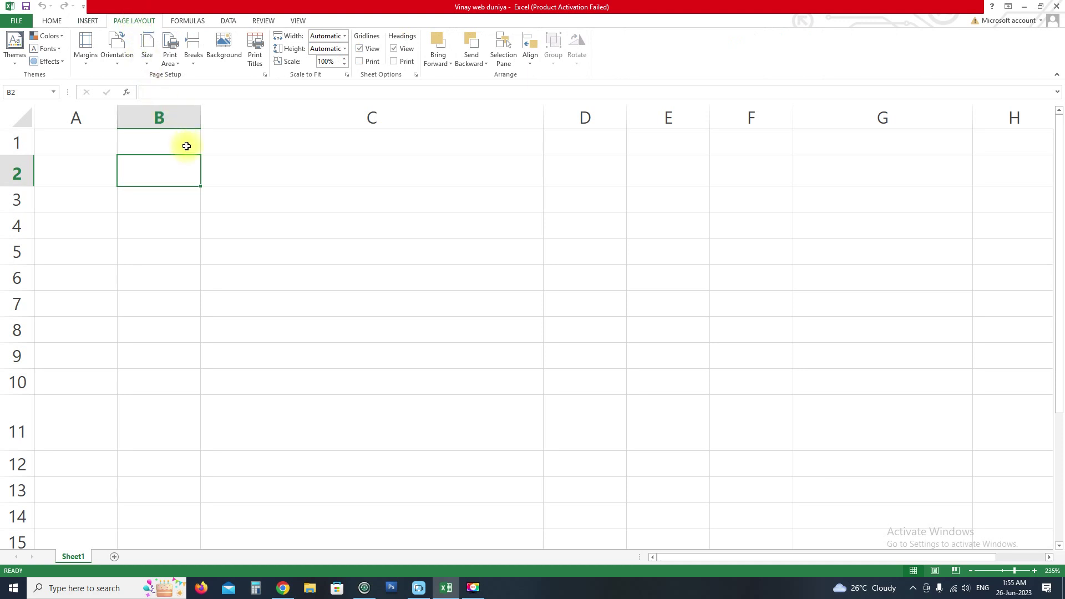
click(216, 197)
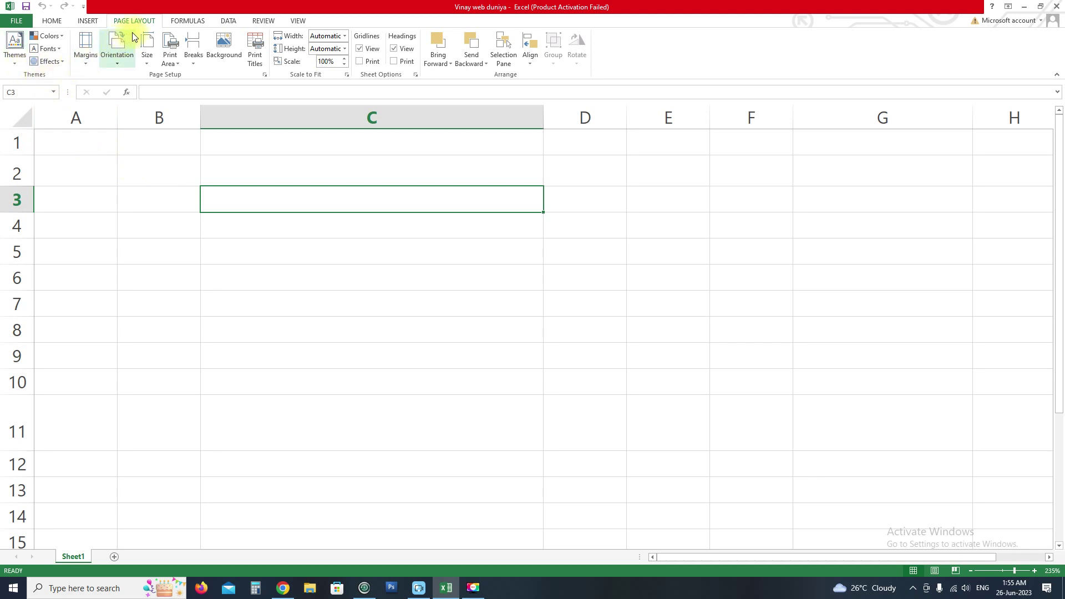
click(17, 64)
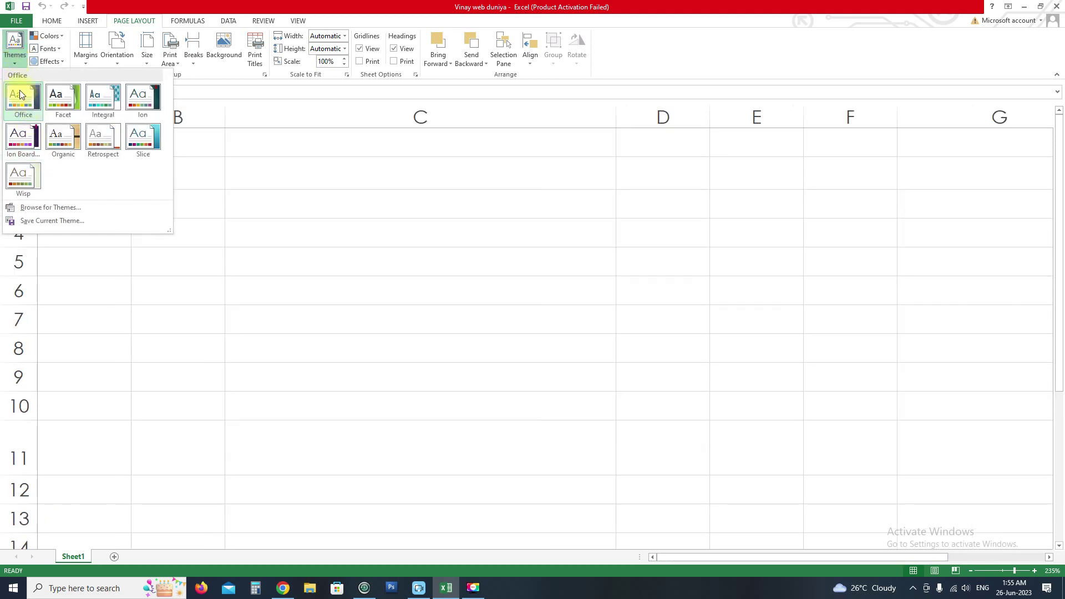
click(27, 95)
click(242, 242)
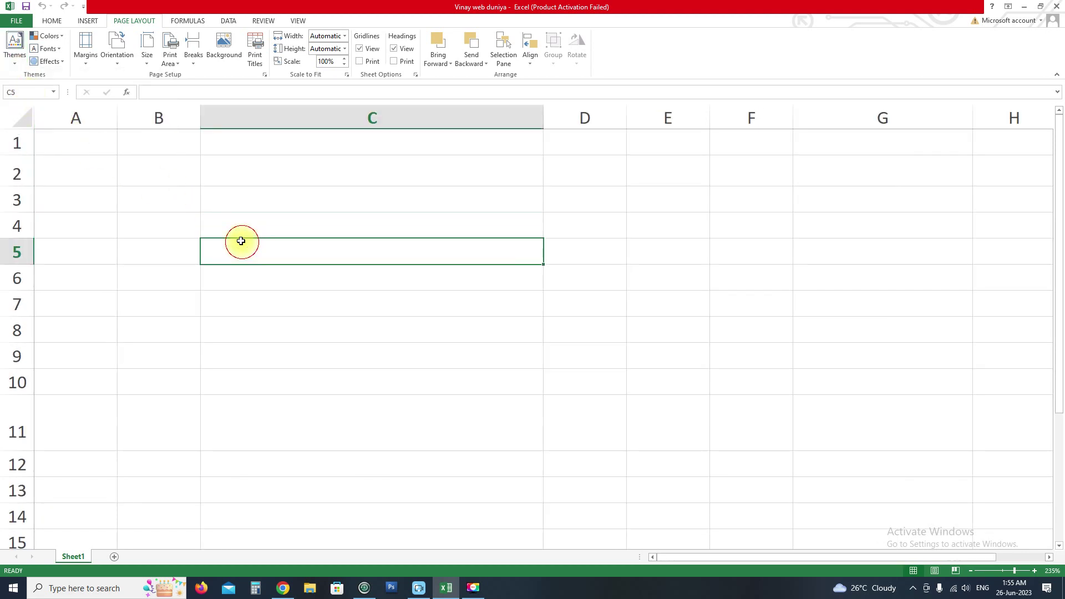
click(14, 58)
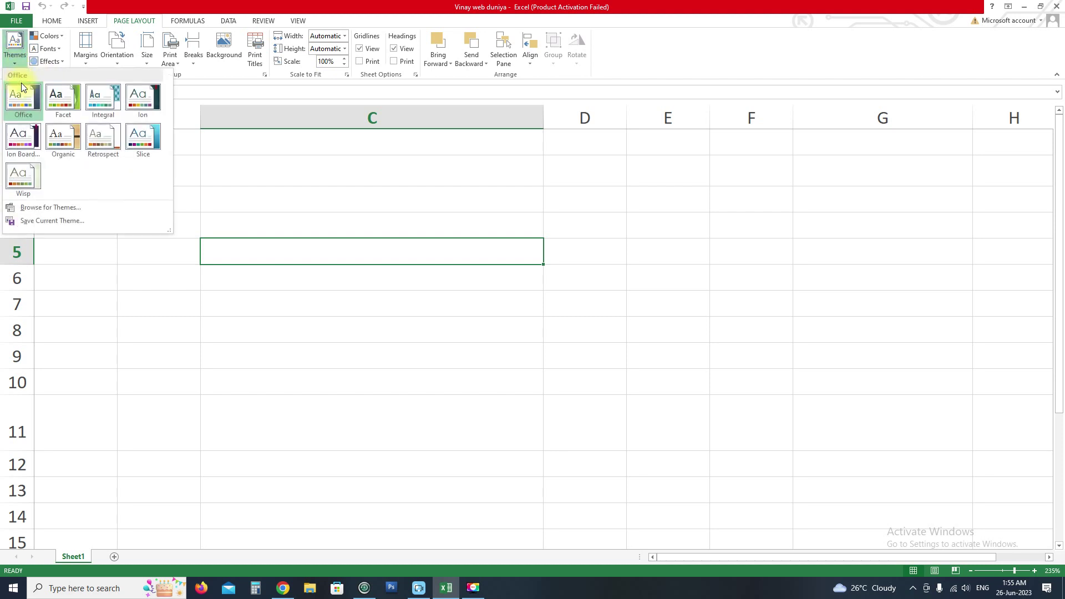
click(60, 97)
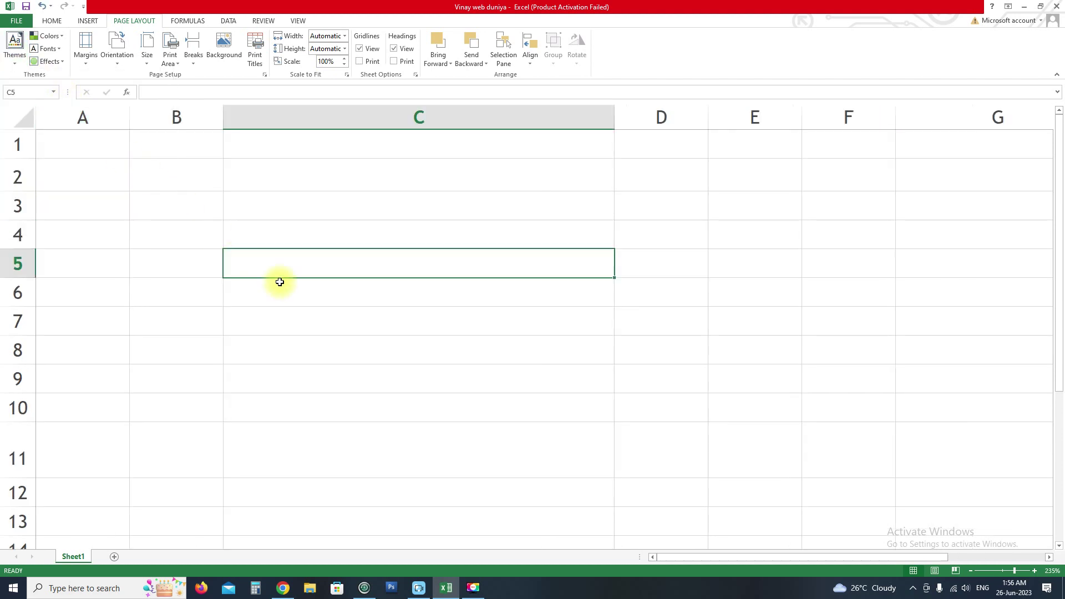
Try several other document themes from the Themes gallery on Sheet1
scroll(232, 256, down, 5)
click(208, 285)
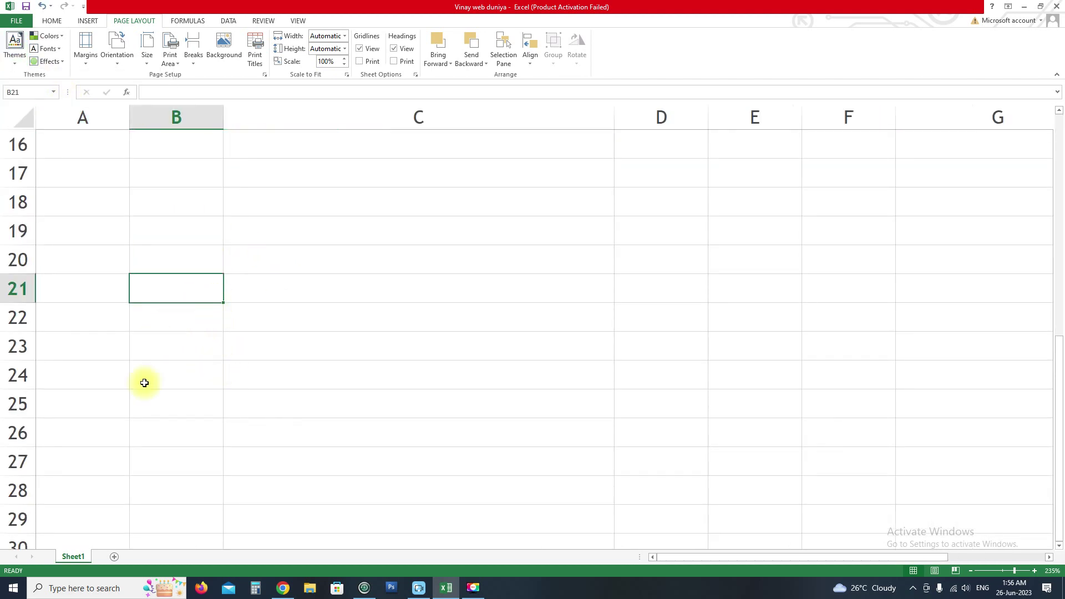
scroll(100, 218, up, 5)
click(16, 65)
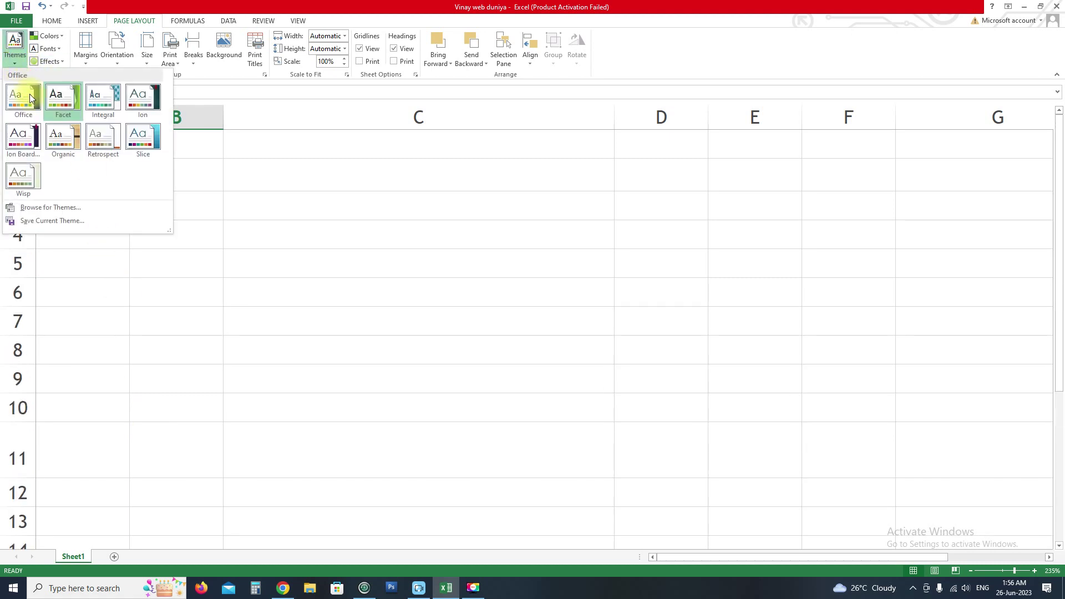
click(28, 187)
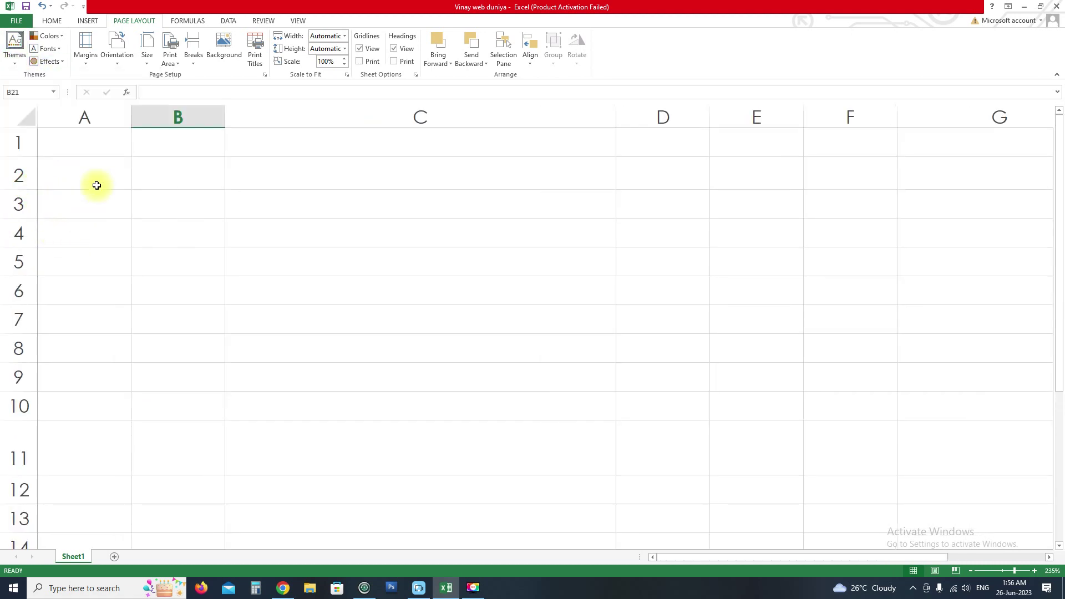
drag(71, 143, 554, 347)
click(22, 62)
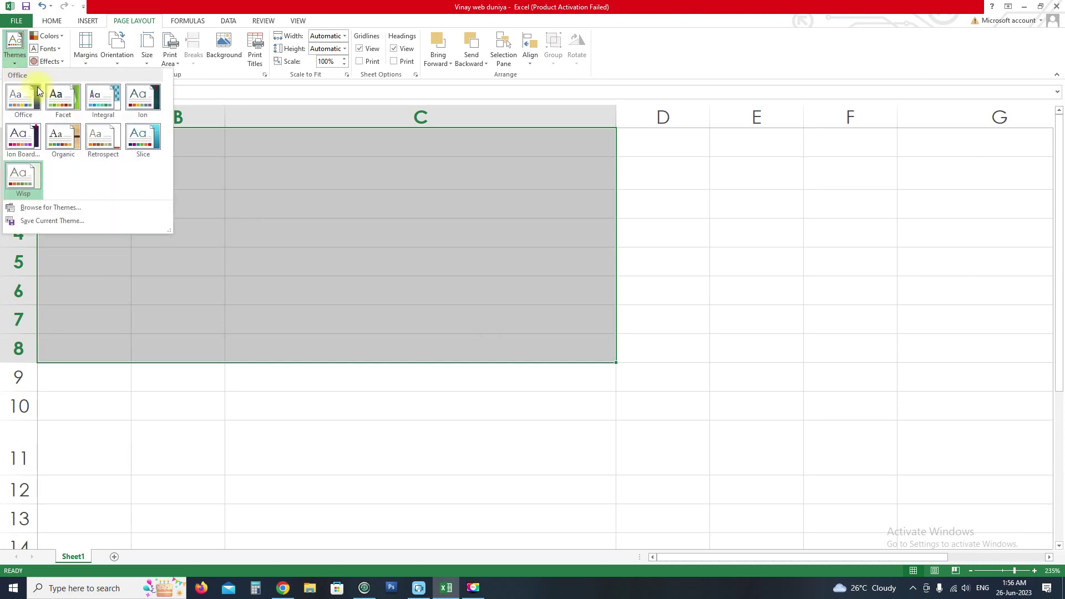
click(99, 100)
click(192, 288)
click(89, 175)
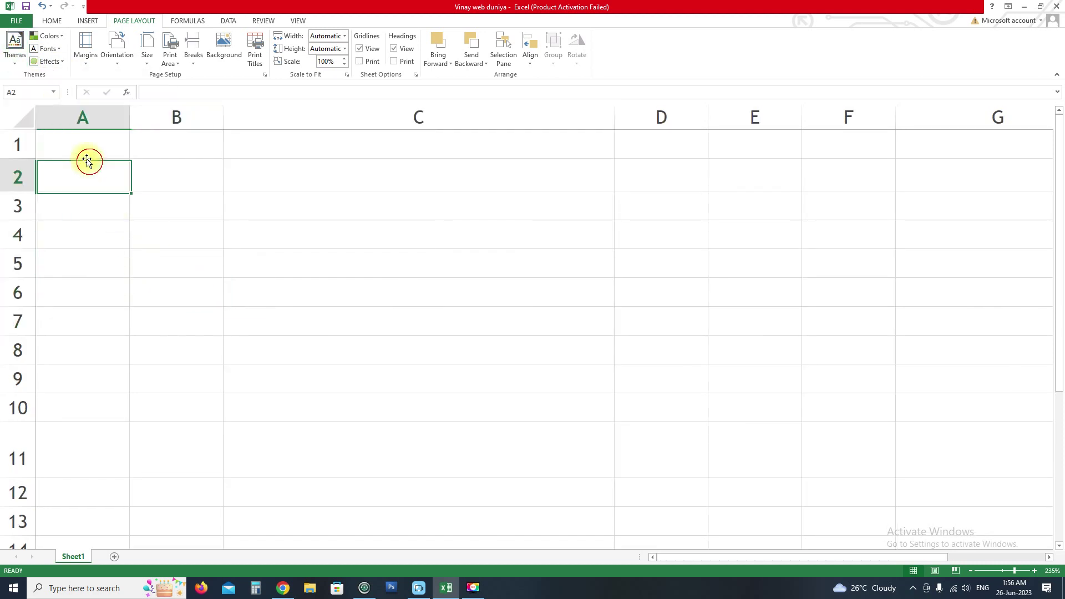
Apply the Blue theme colour scheme to the workbook
click(57, 36)
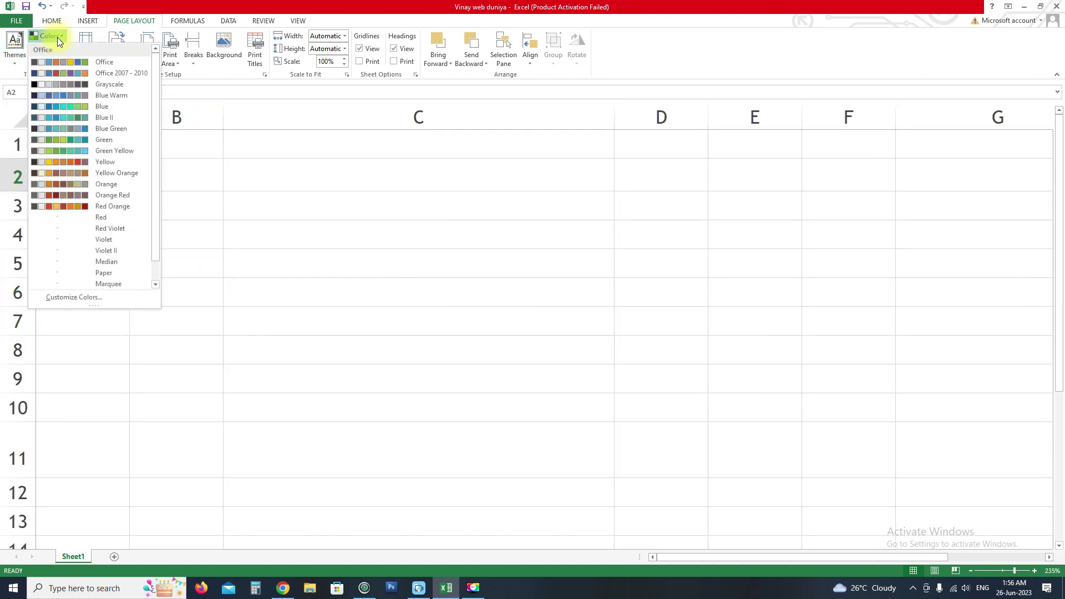
click(62, 106)
click(166, 234)
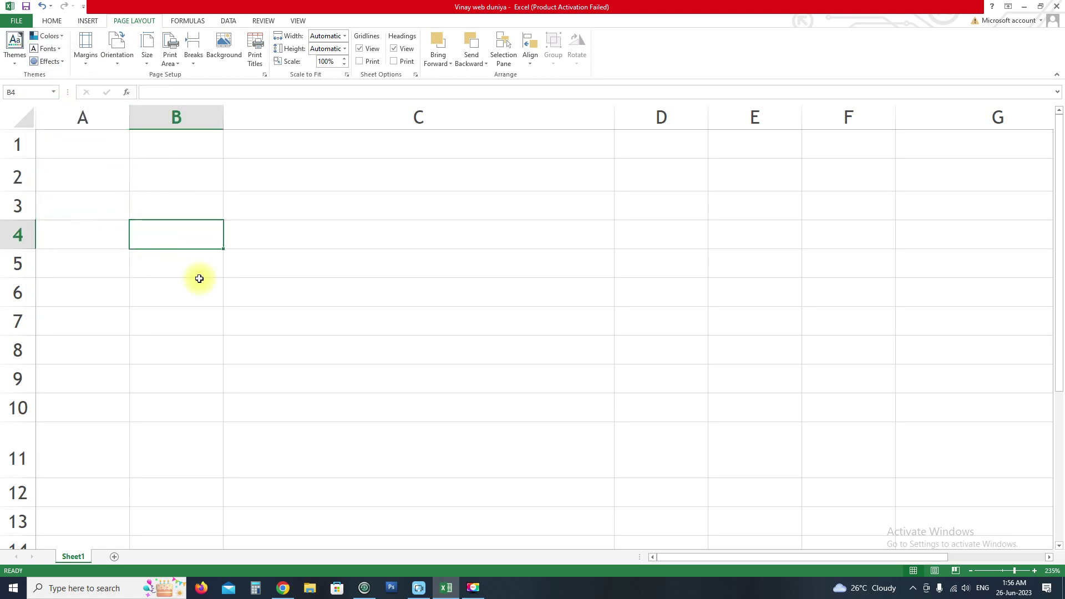
click(174, 197)
scroll(142, 276, down, 7)
scroll(142, 276, up, 7)
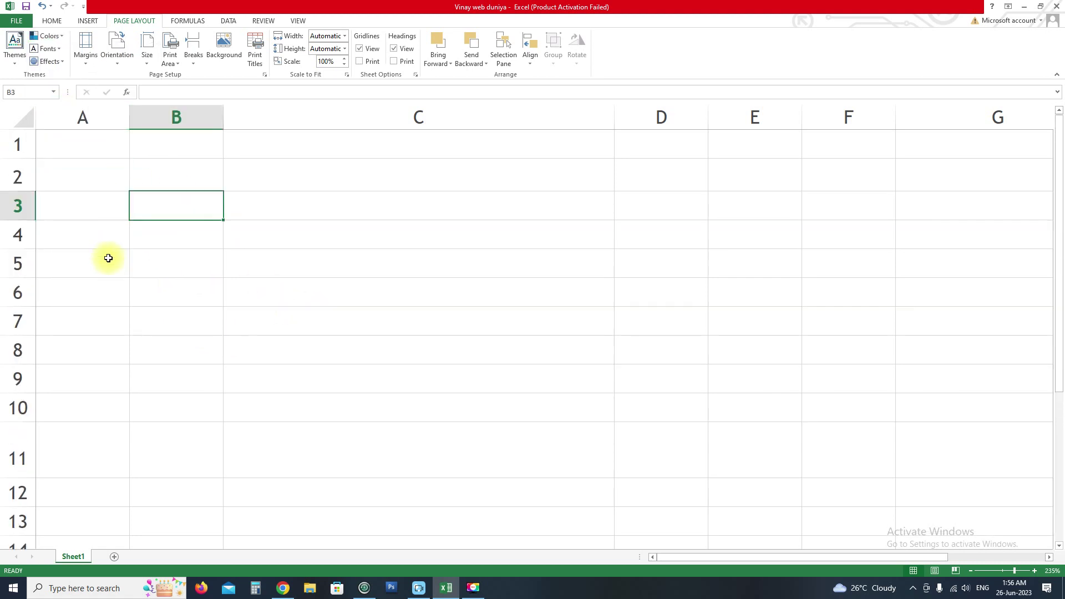
click(119, 244)
click(117, 264)
click(173, 205)
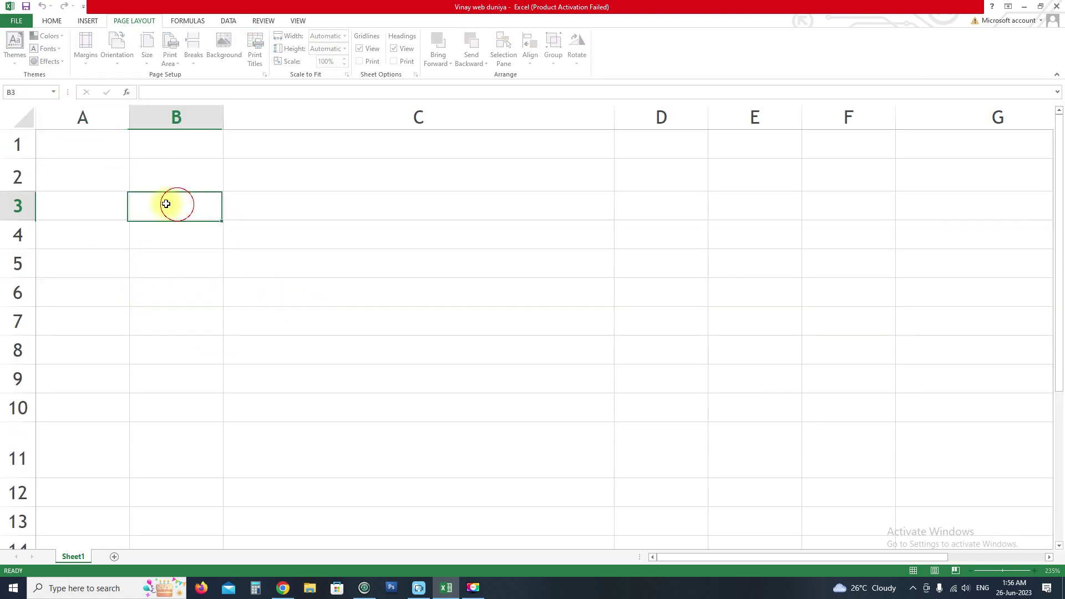
Try another theme colour scheme, then add a new blank Sheet2
click(57, 37)
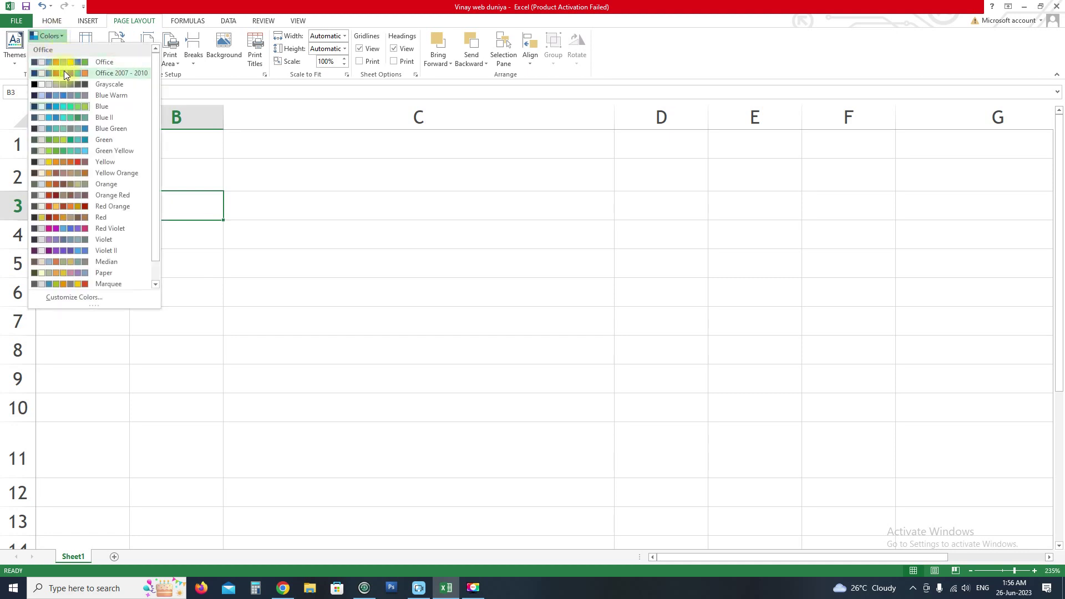
click(58, 74)
click(191, 238)
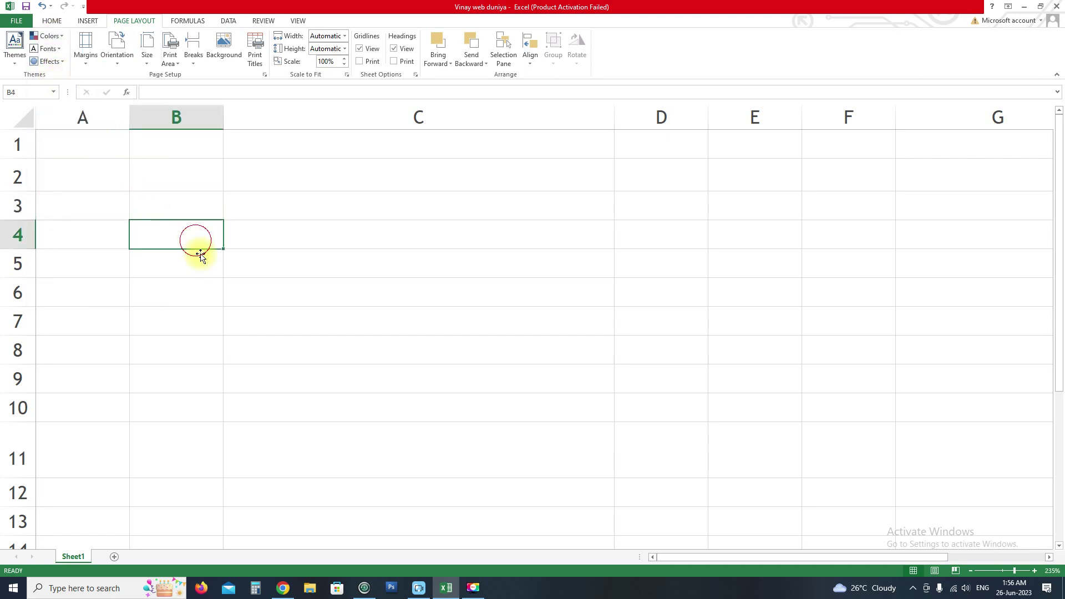
scroll(148, 500, down, 2)
click(114, 557)
Apply the Facet theme to the workbook while on Sheet2
click(160, 376)
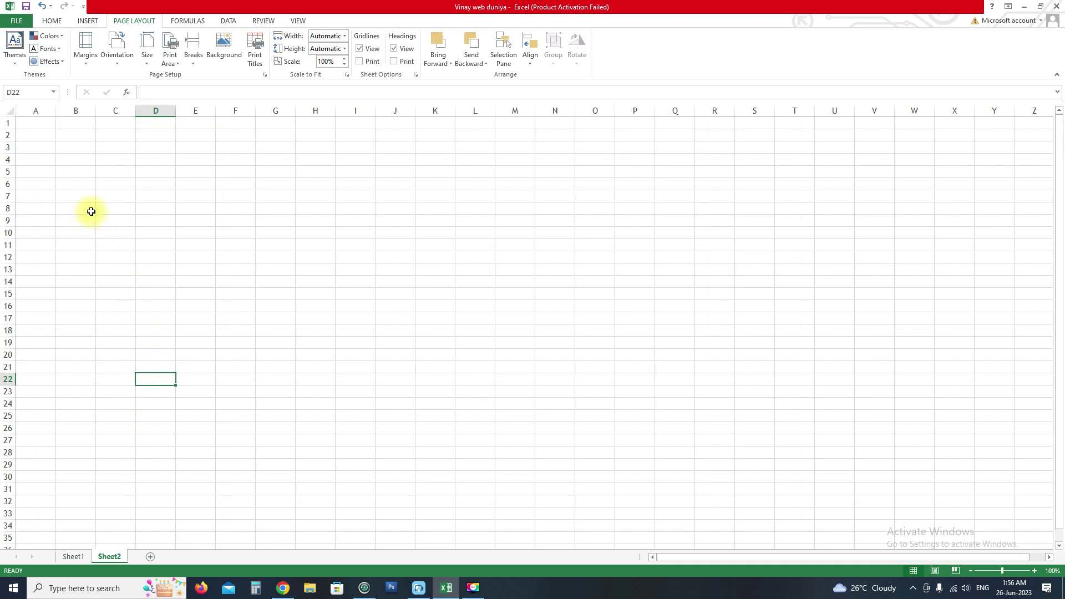
click(90, 209)
click(66, 175)
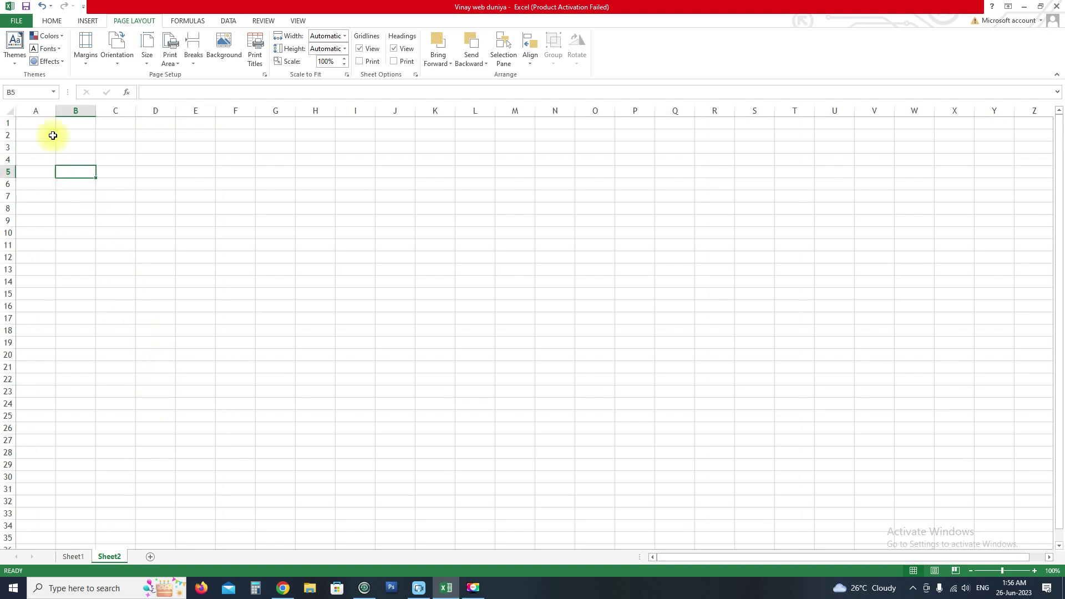
click(14, 55)
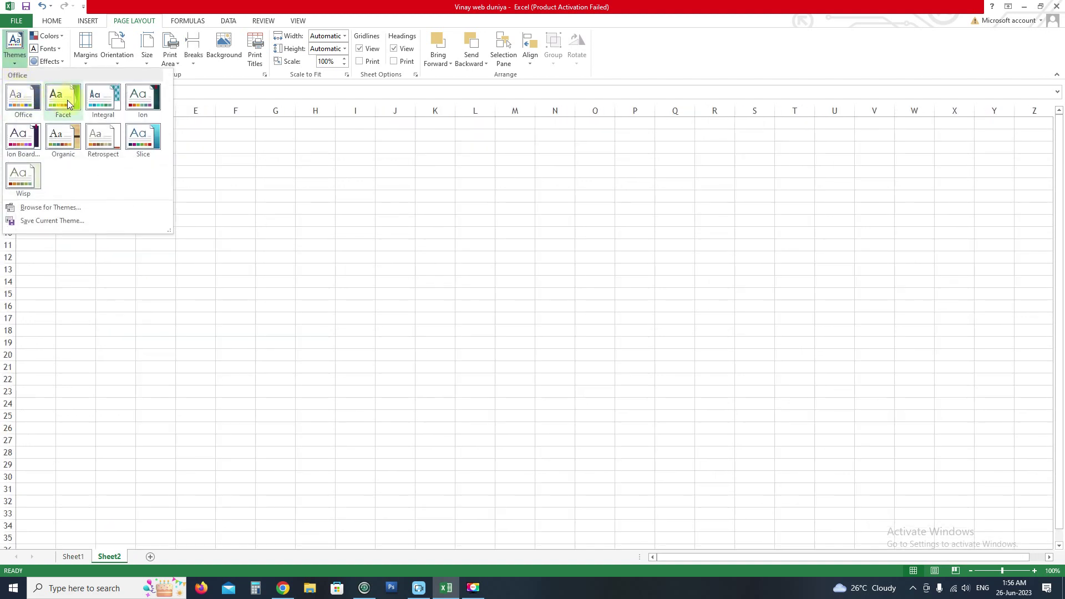
click(71, 102)
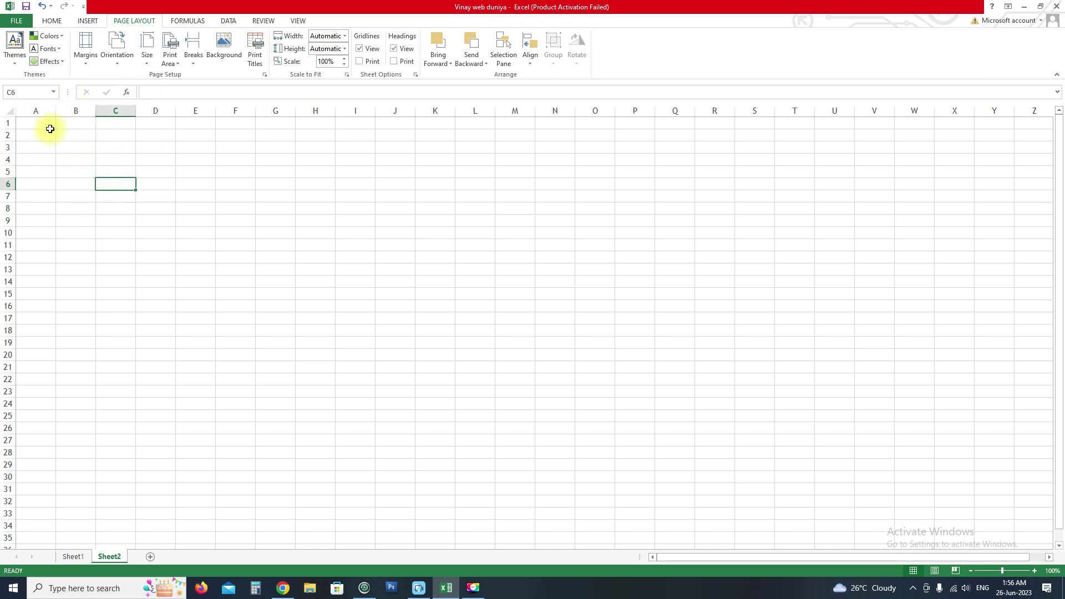
click(11, 110)
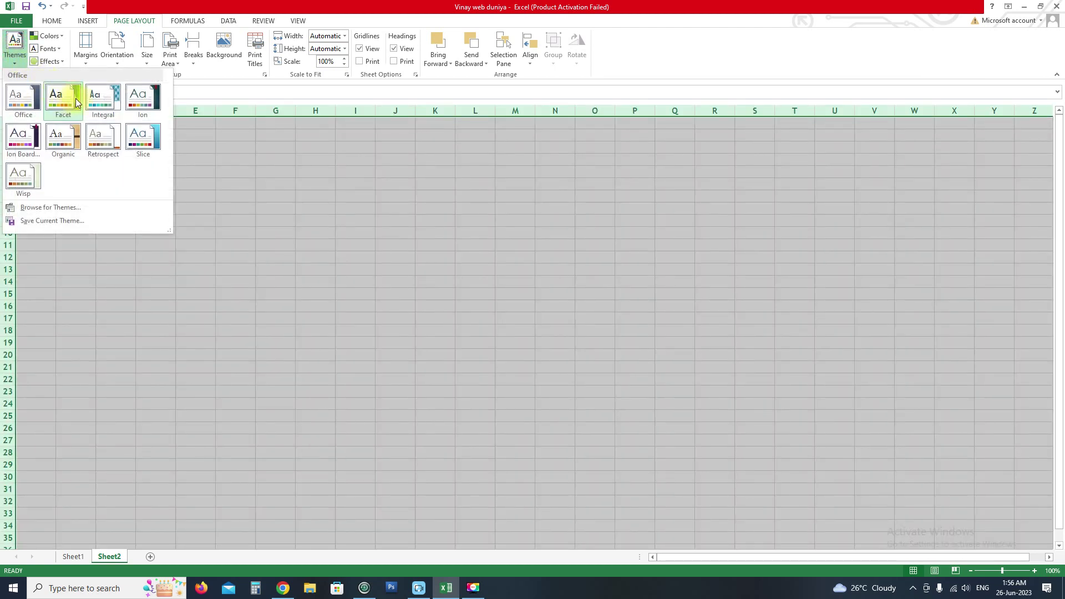
click(63, 97)
click(146, 226)
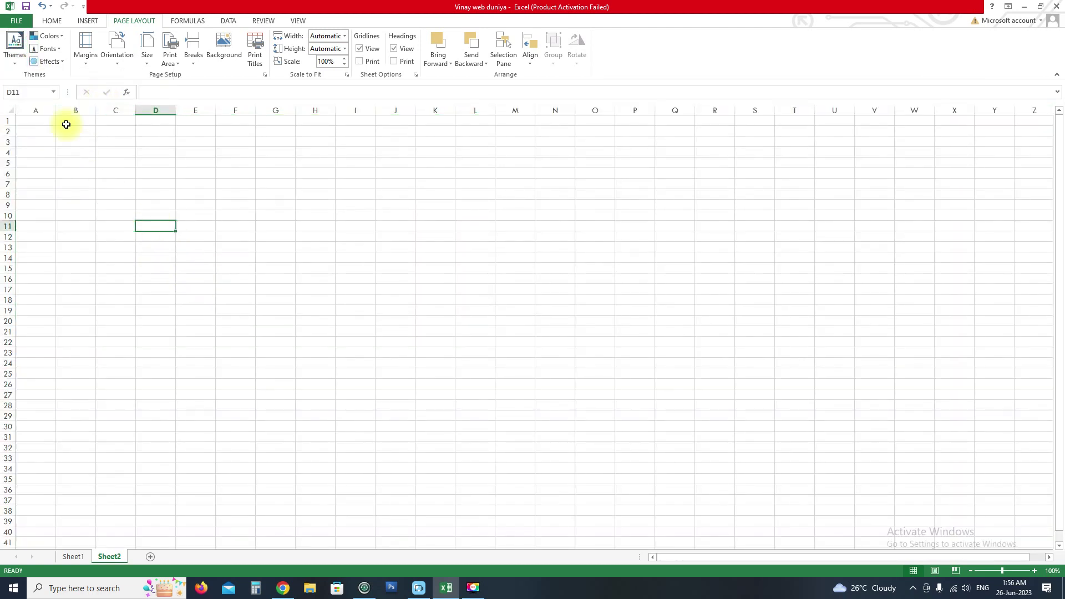
Select A3:K17 and apply a new theme colour scheme
click(48, 36)
click(209, 253)
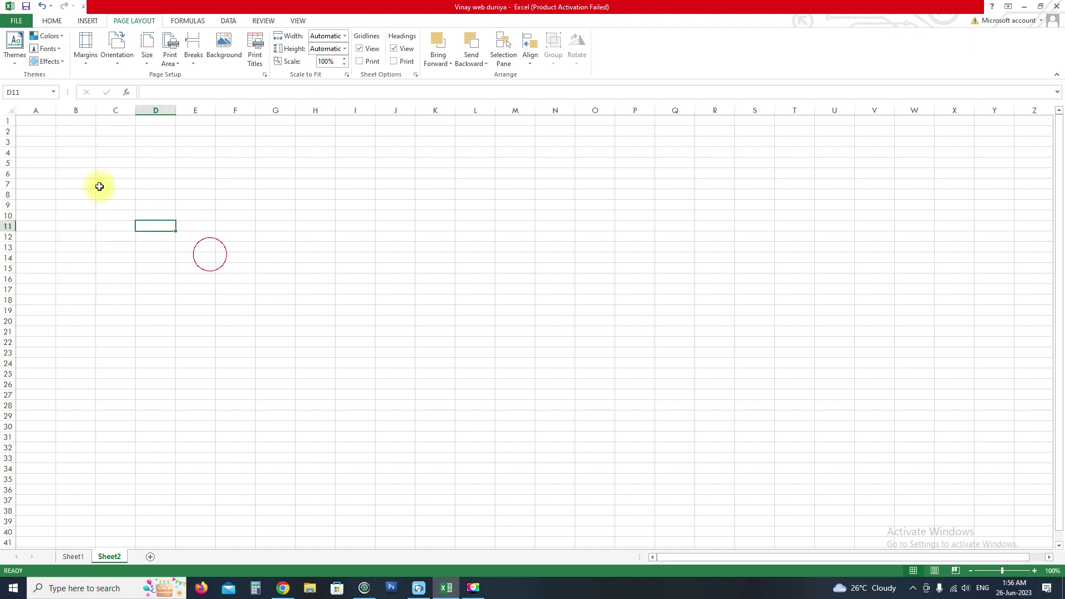
drag(34, 141, 439, 289)
click(48, 36)
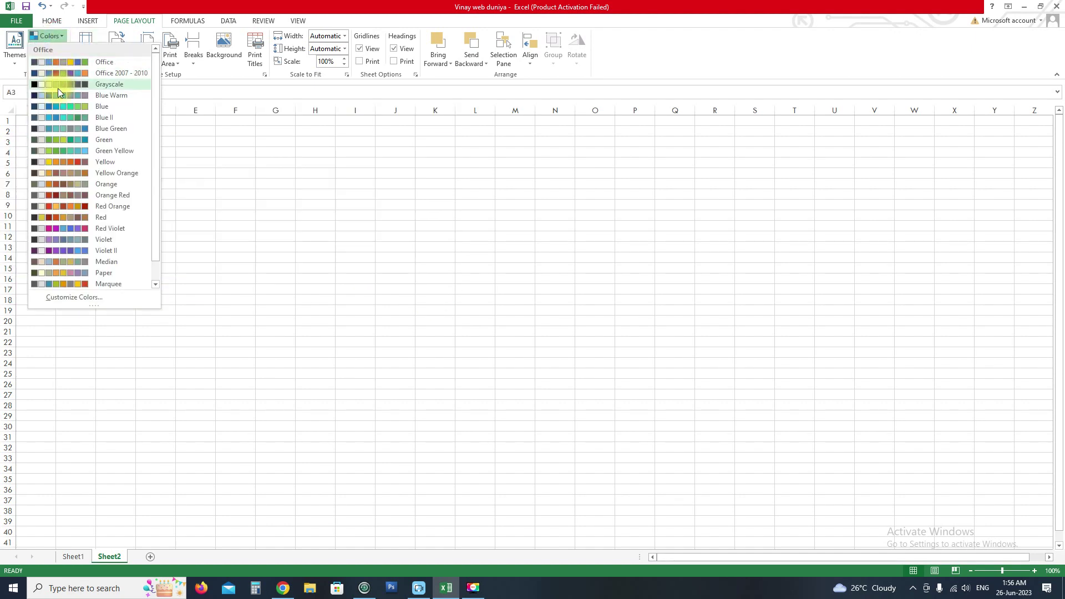
click(107, 99)
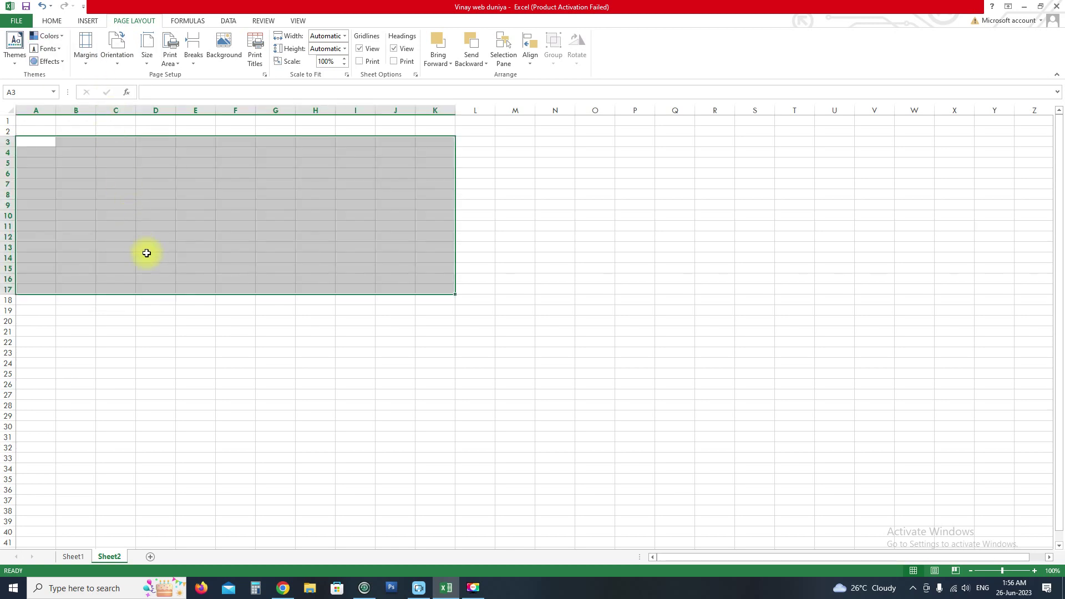
click(121, 238)
Set the theme fonts to Tw Cen MT, then change them to Corbel
click(53, 51)
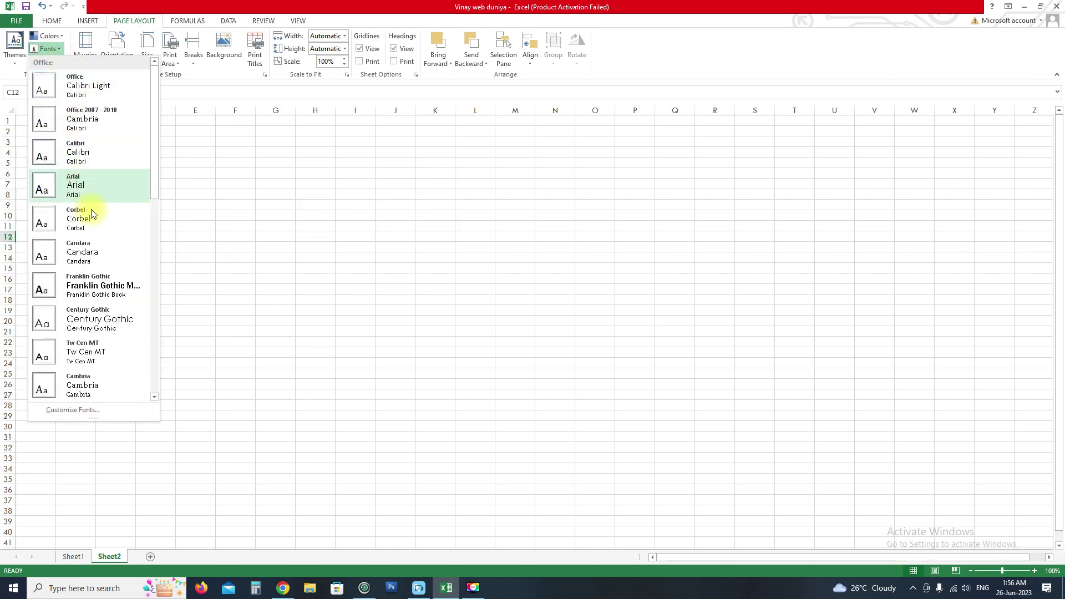
scroll(99, 263, down, 5)
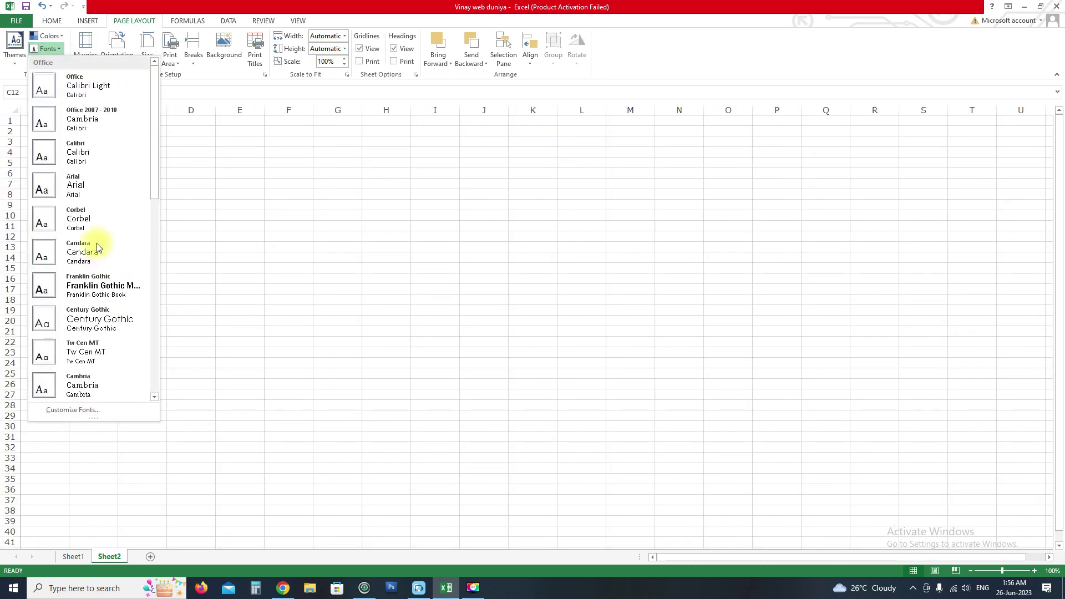
click(51, 20)
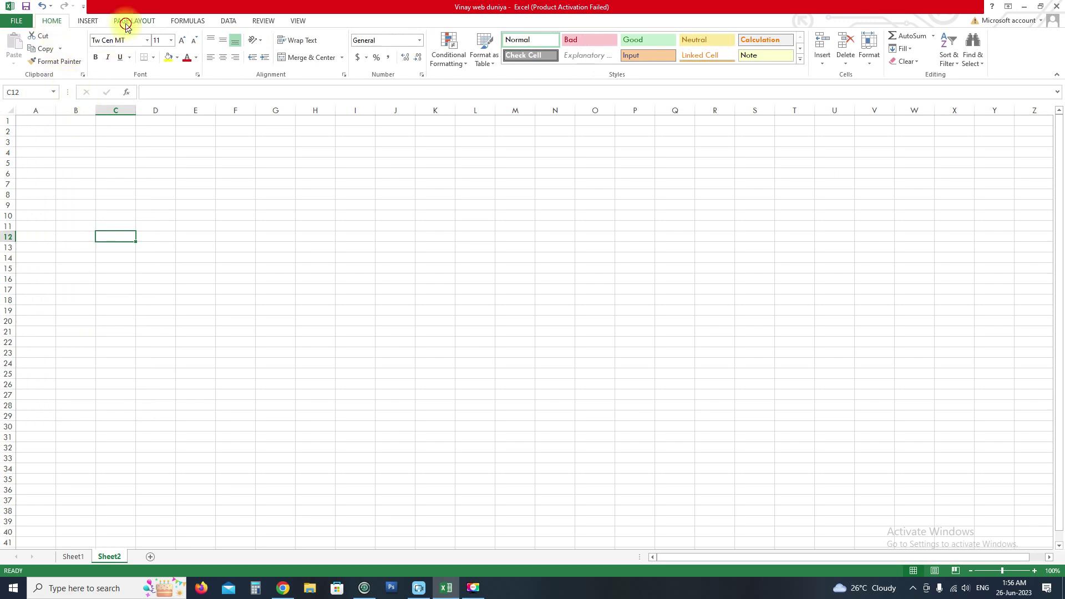
click(134, 21)
click(48, 49)
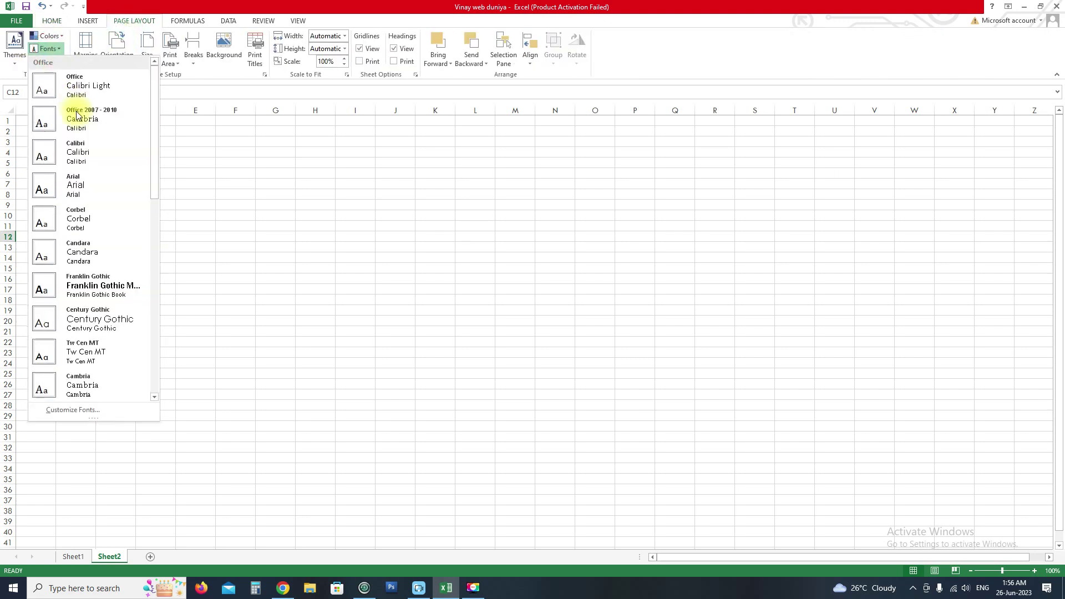
click(88, 217)
click(115, 276)
Try a theme effects scheme, then apply the Glow Edge theme effects
click(54, 65)
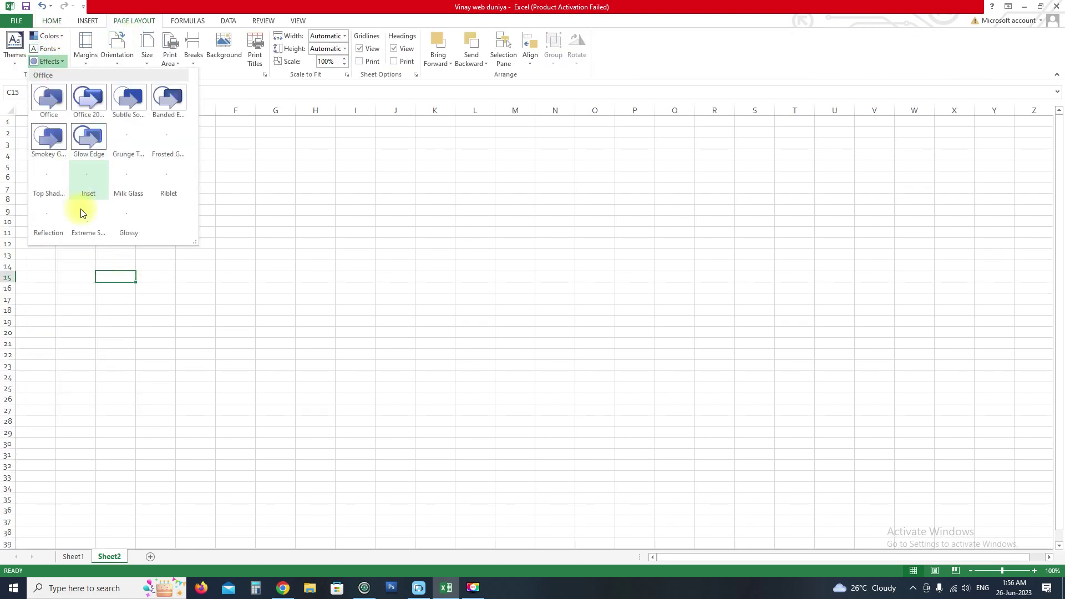
click(79, 143)
drag(138, 239, 426, 350)
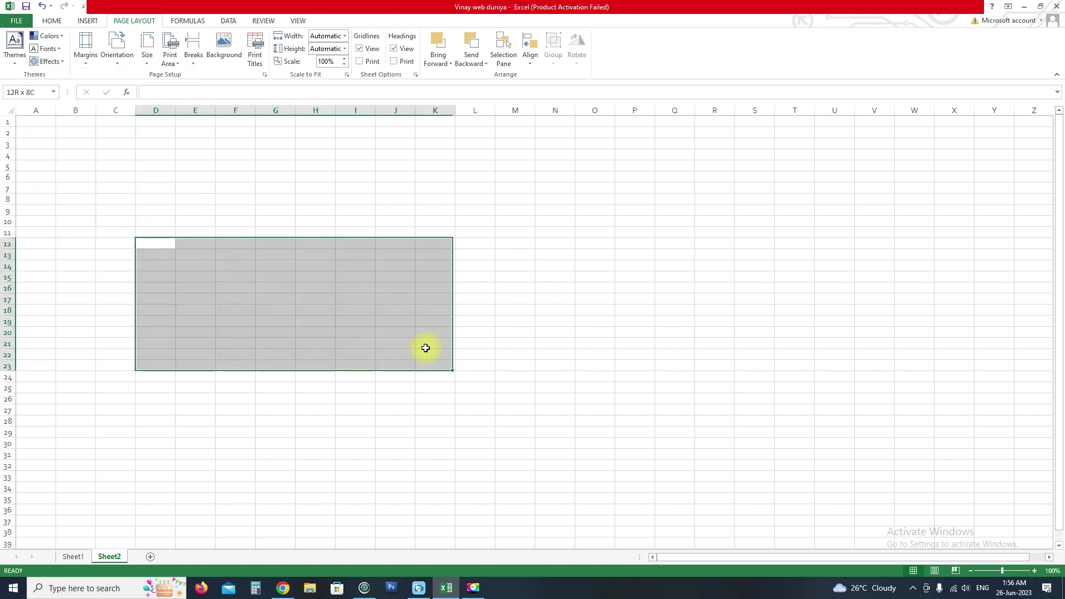
click(133, 200)
drag(91, 124, 276, 541)
mouse_move(148, 232)
mouse_down()
mouse_move(326, 331)
mouse_move(276, 305)
mouse_up()
click(49, 61)
click(87, 140)
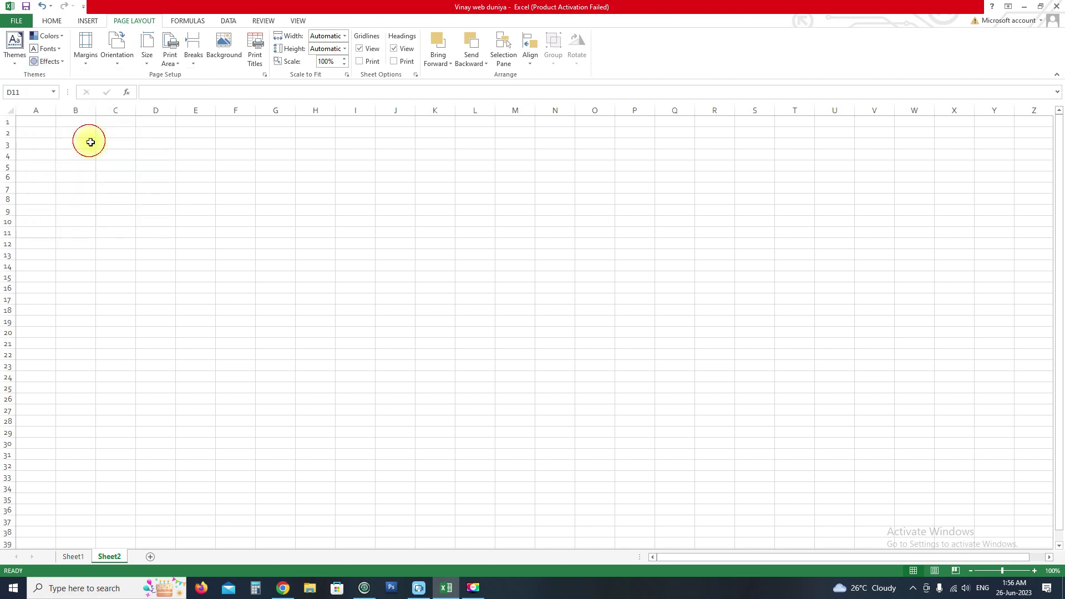
drag(147, 232, 209, 309)
click(209, 309)
click(157, 256)
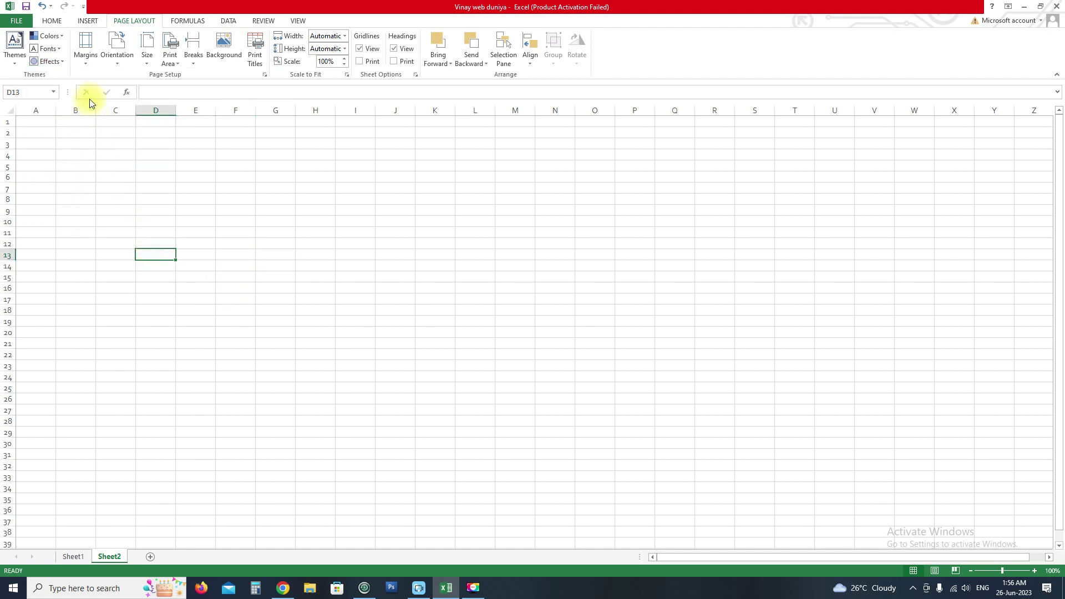
Try the Wide and Normal margin presets, finally setting Narrow margins
click(87, 65)
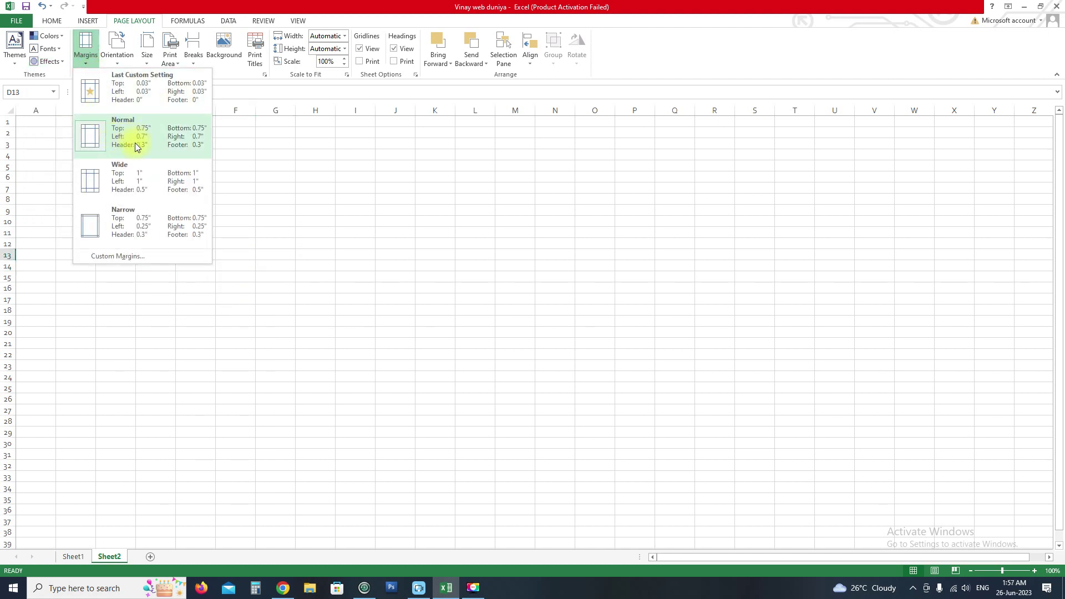
click(129, 176)
click(166, 286)
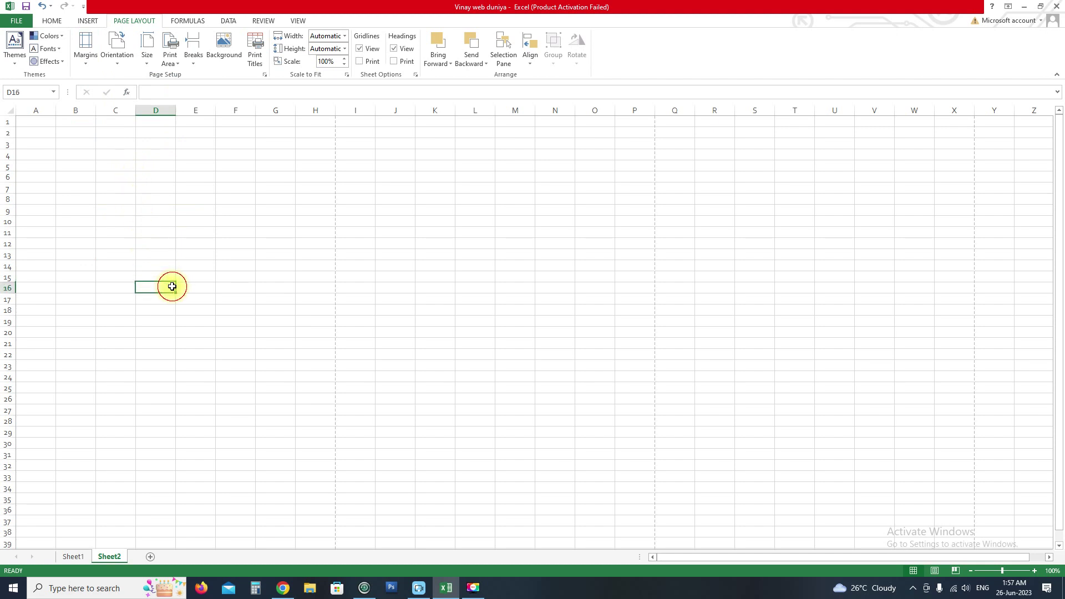
click(93, 65)
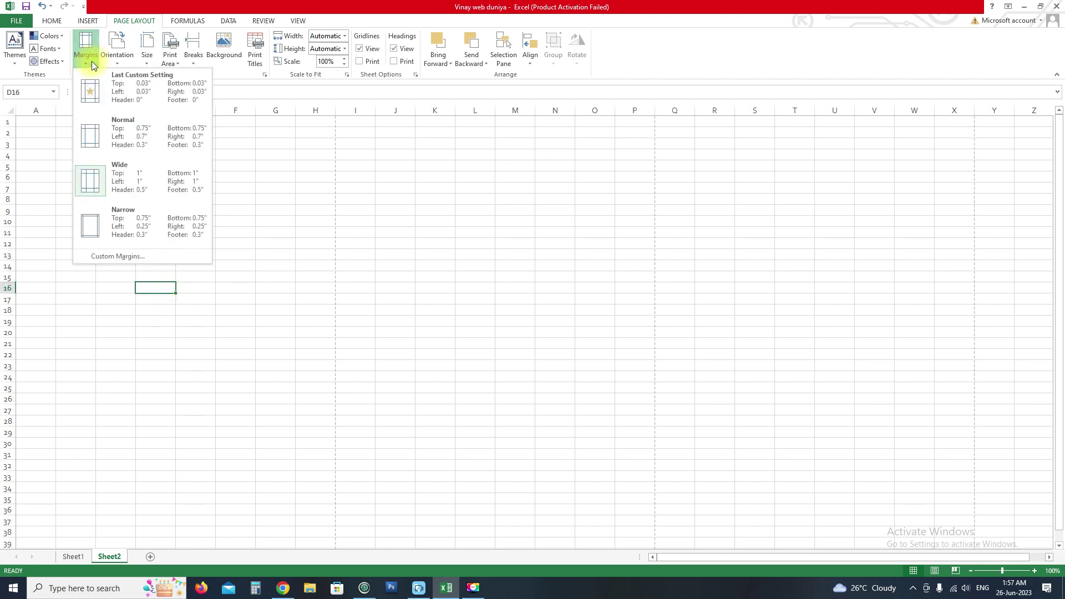
click(128, 130)
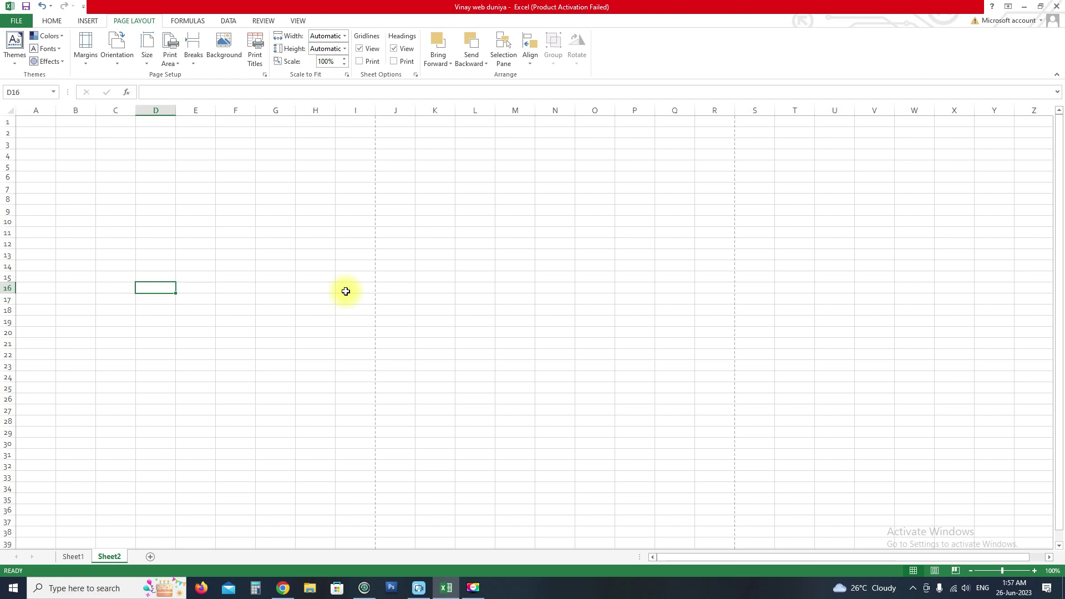
click(86, 62)
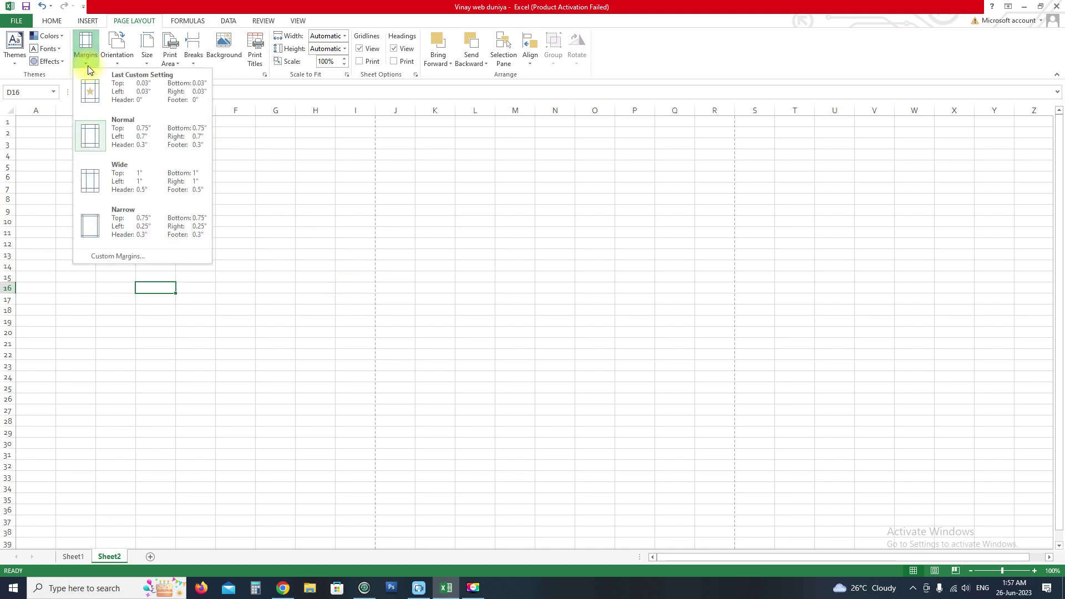
click(130, 176)
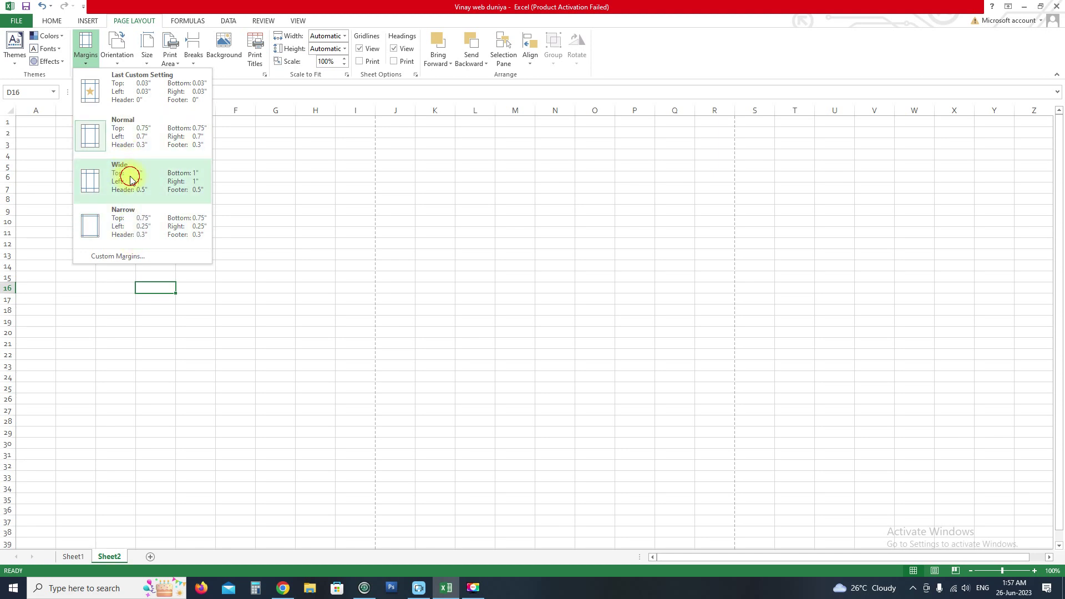
click(89, 65)
click(128, 92)
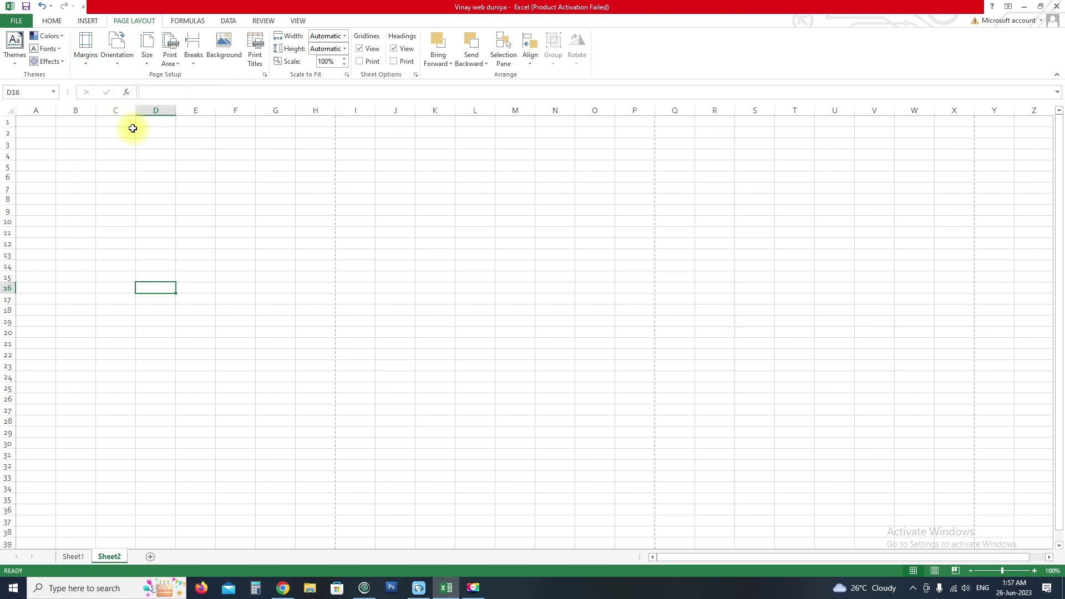
click(87, 63)
click(121, 122)
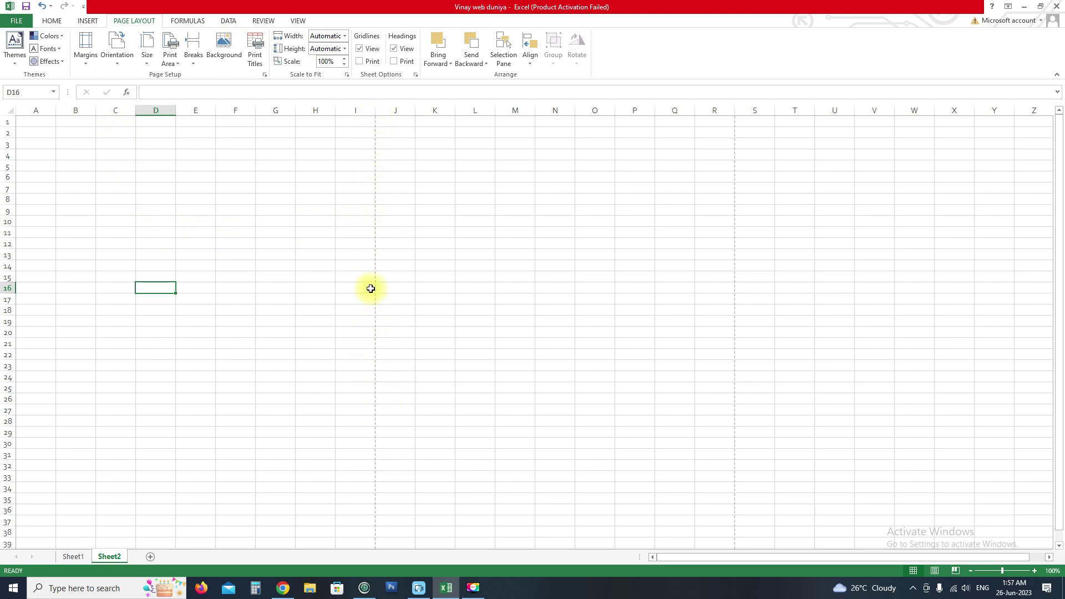
click(92, 66)
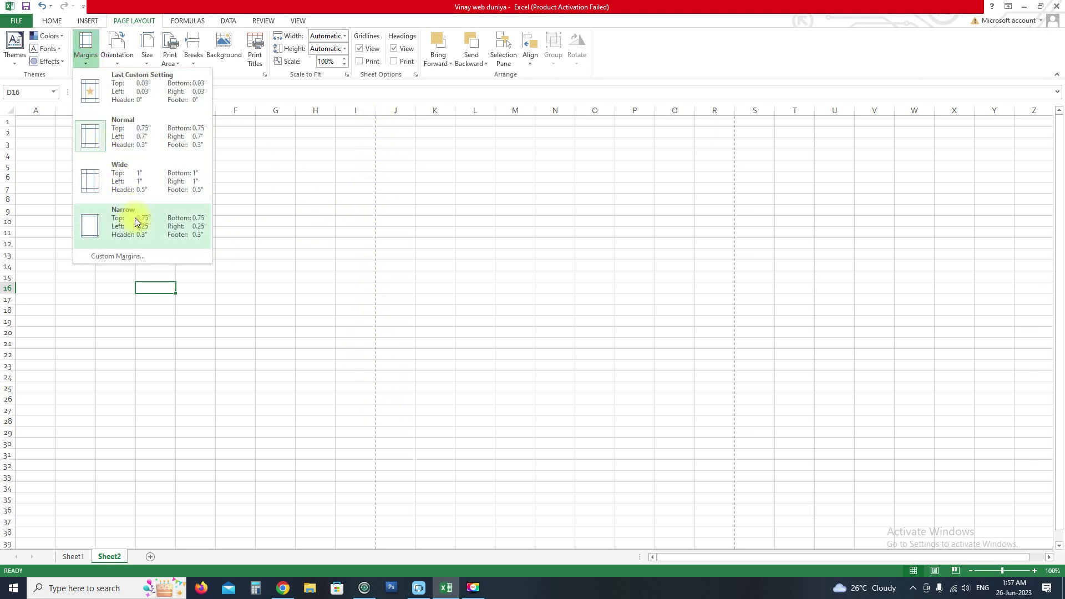
click(136, 221)
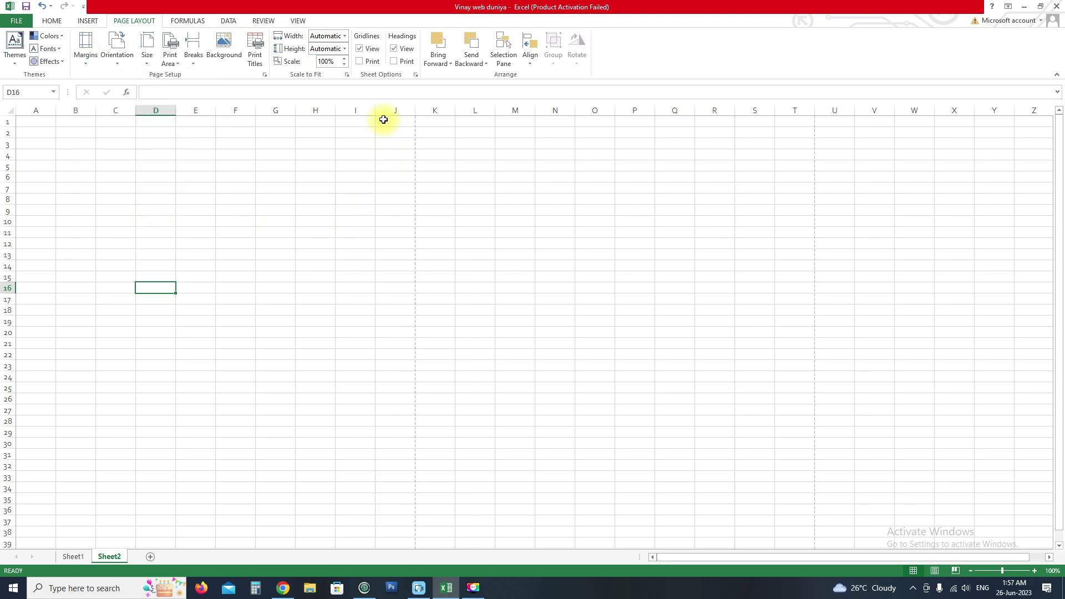
Widen column J to 14.88 by dragging its right border
drag(418, 113, 443, 113)
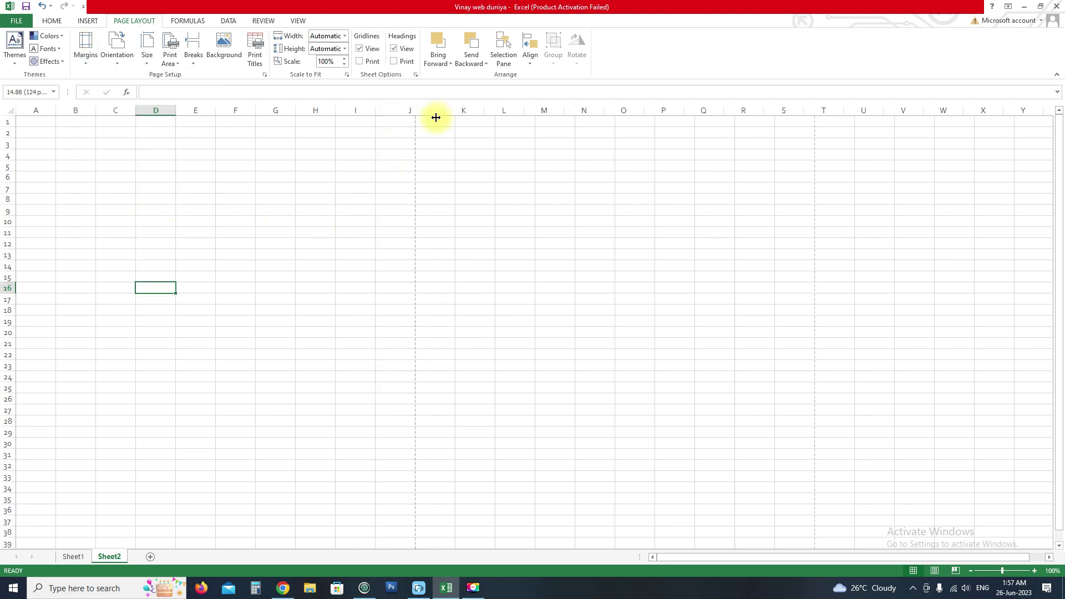
click(406, 213)
click(250, 210)
Try landscape orientation on Sheet2, checking the first printed page A1:N33
click(145, 209)
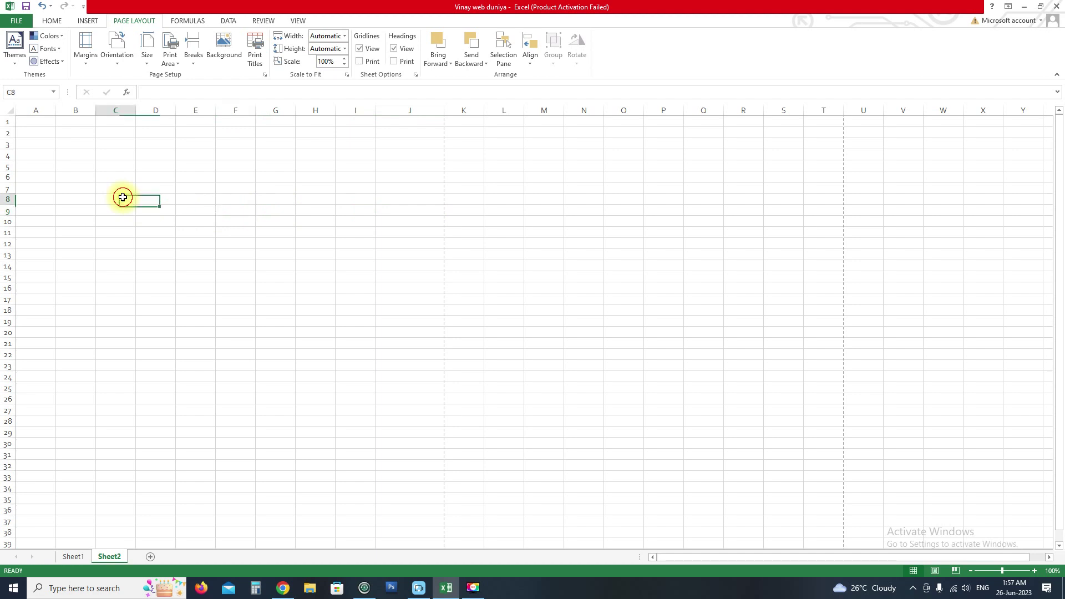
click(118, 61)
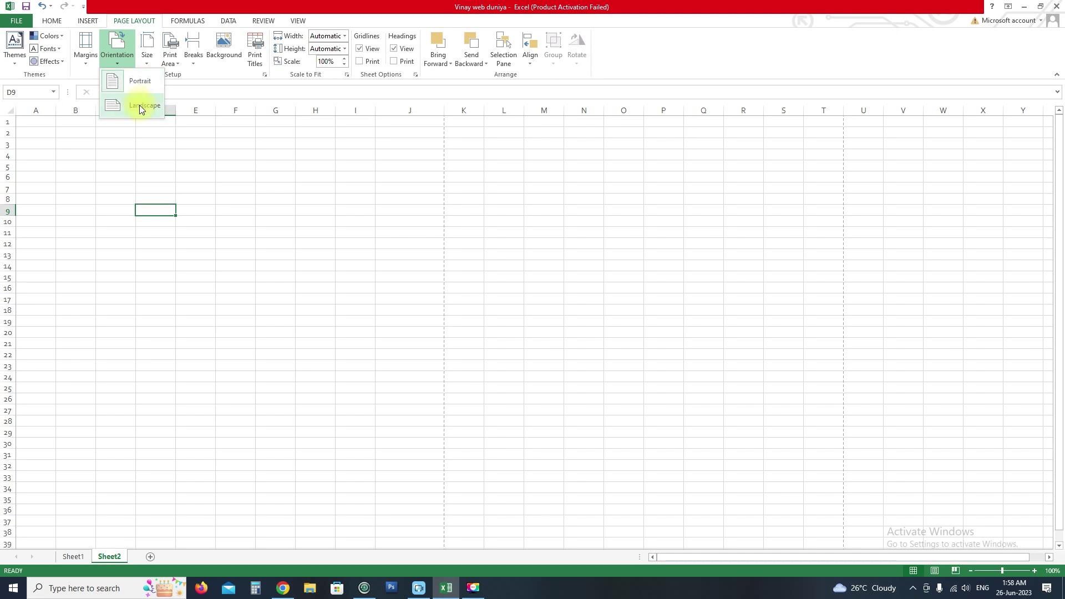
click(140, 108)
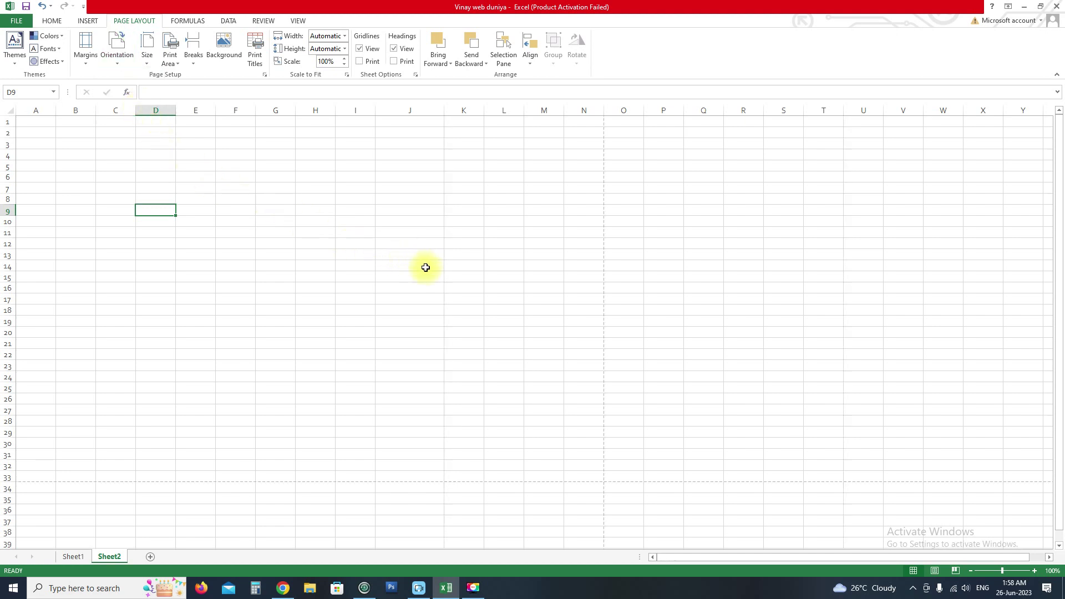
drag(583, 477, 11, 118)
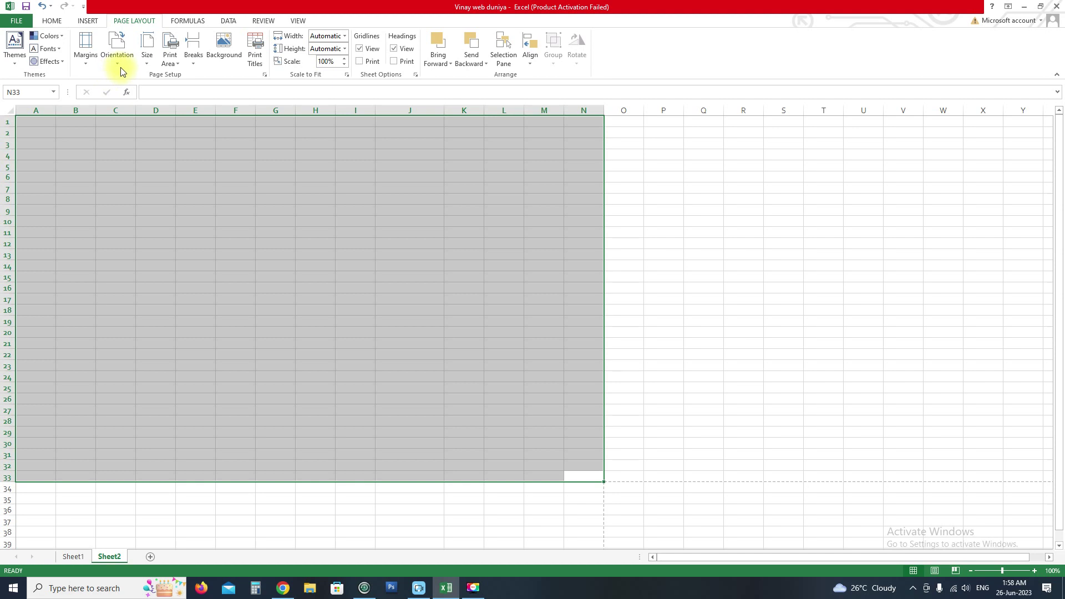
click(123, 67)
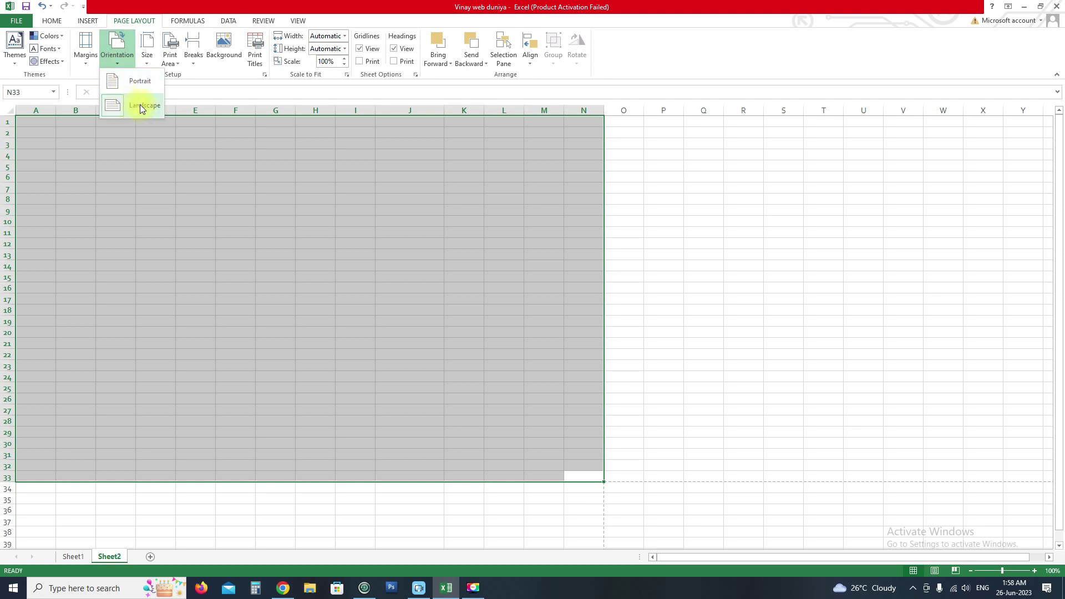
click(142, 105)
click(235, 265)
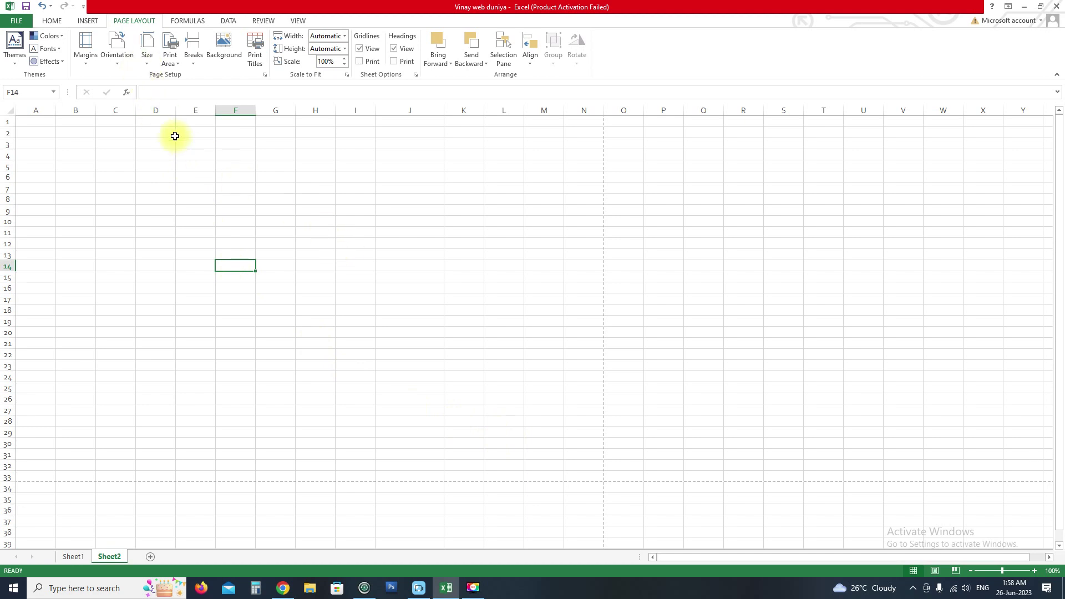
Switch Sheet2 to portrait orientation and check the A1:J50 page block
click(118, 58)
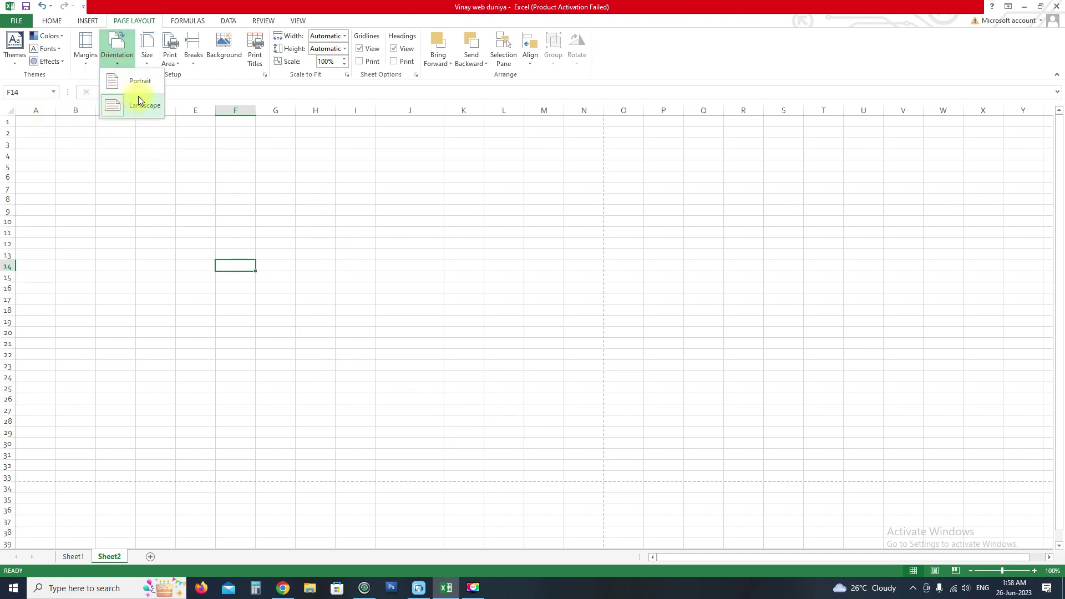
click(142, 82)
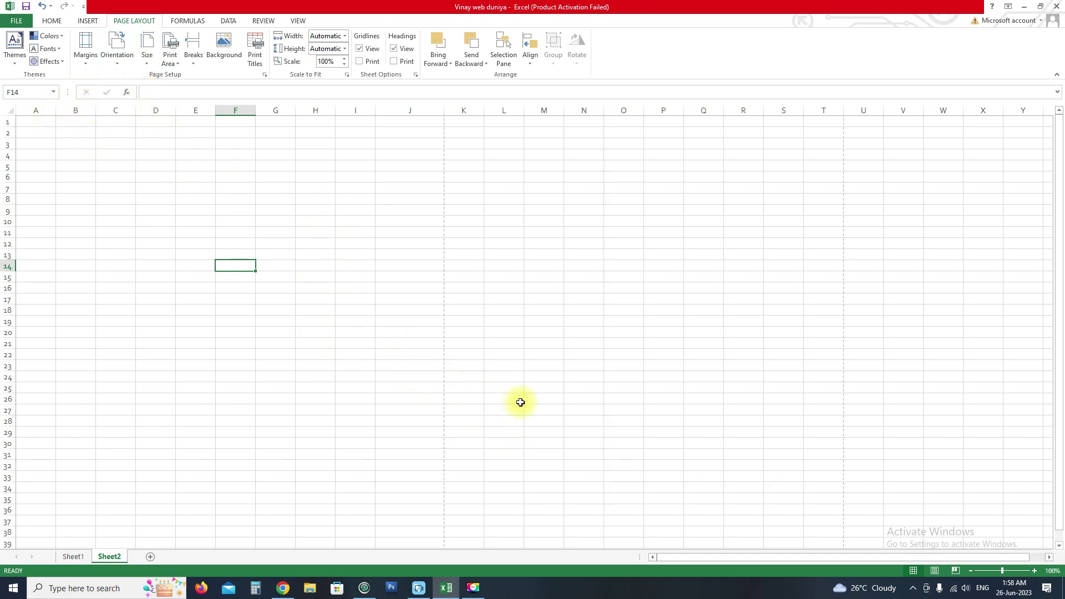
drag(438, 440, 4, 5)
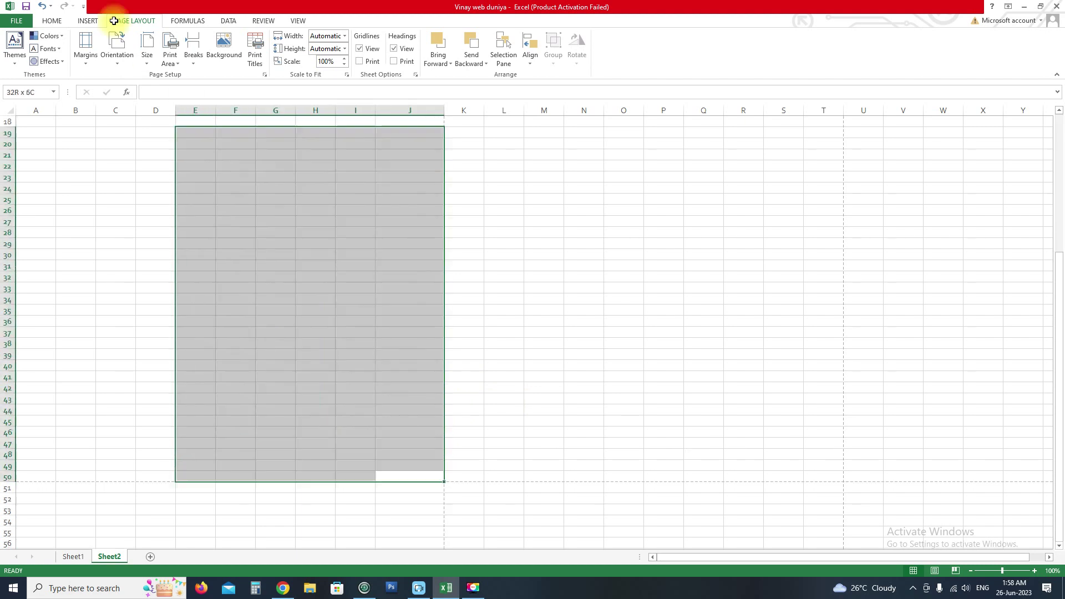
scroll(195, 292, down, 7)
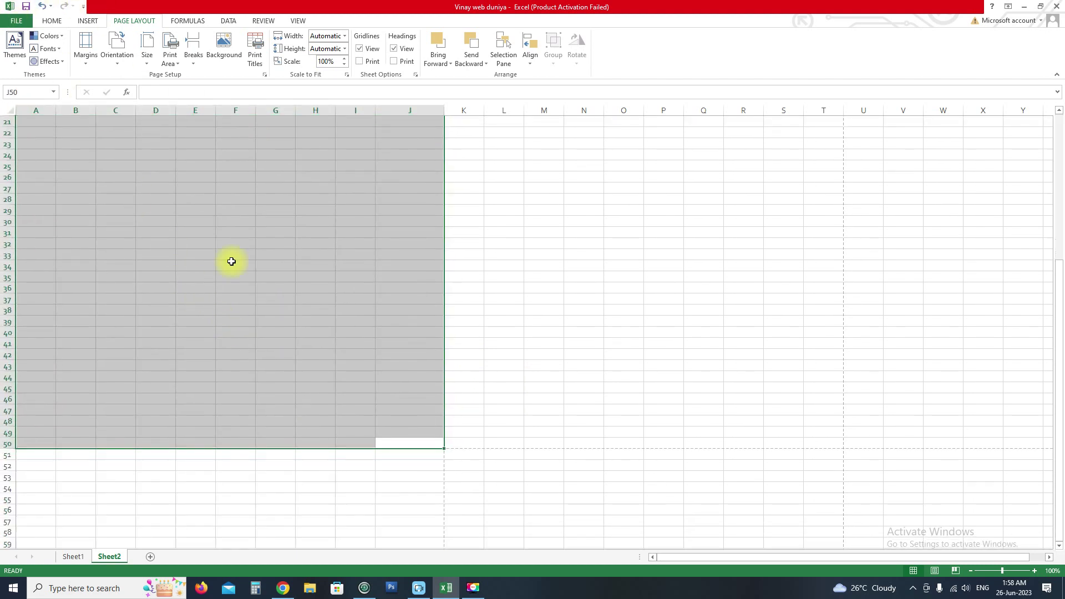
scroll(231, 262, up, 7)
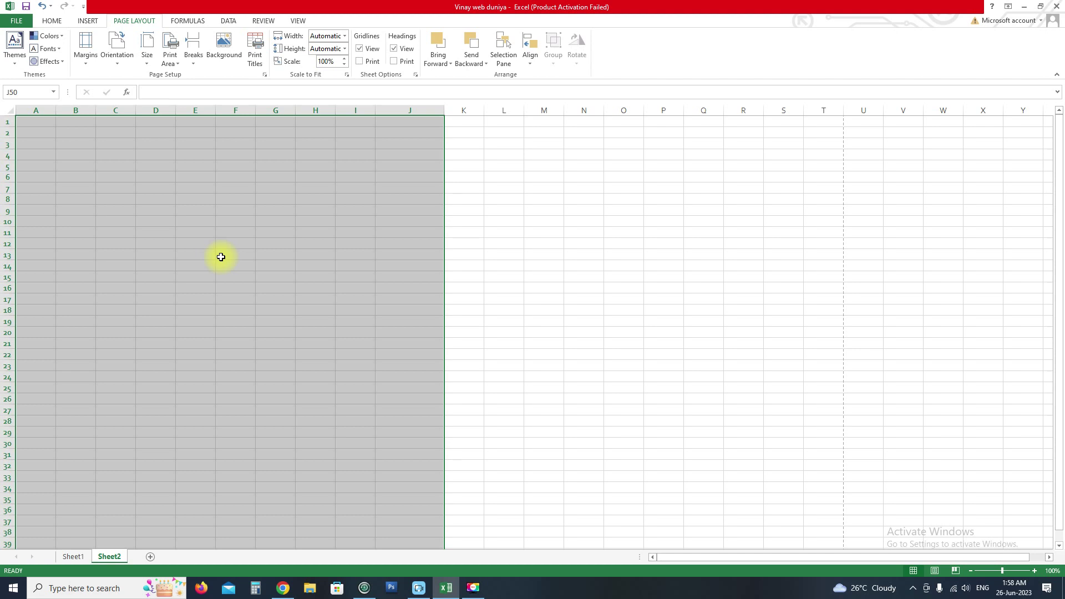
click(209, 210)
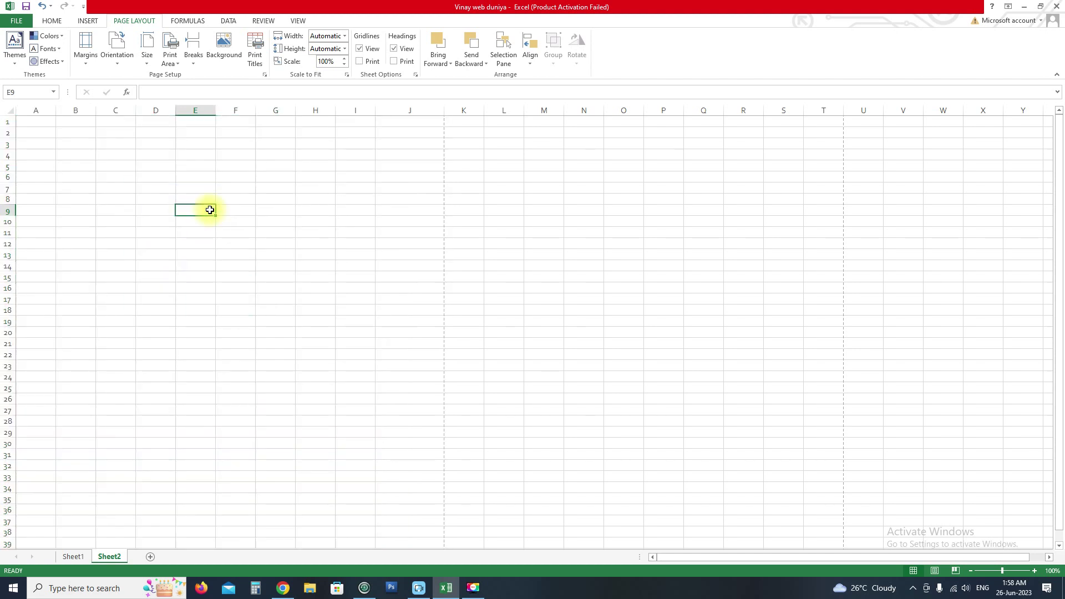
click(147, 212)
click(149, 62)
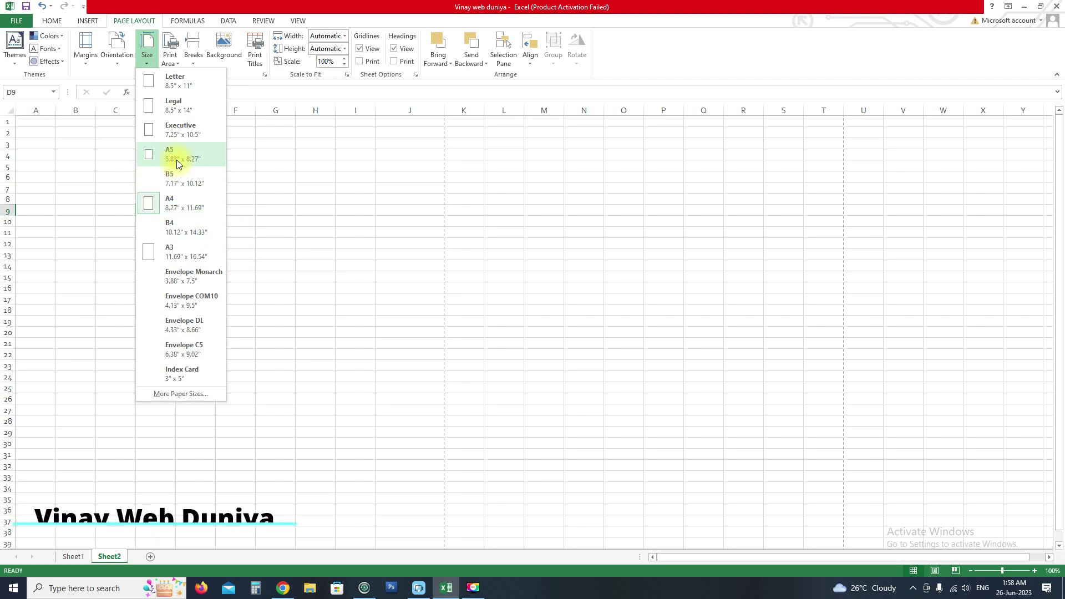
Try B4, Legal and Letter paper sizes, finally settling on A4
click(175, 224)
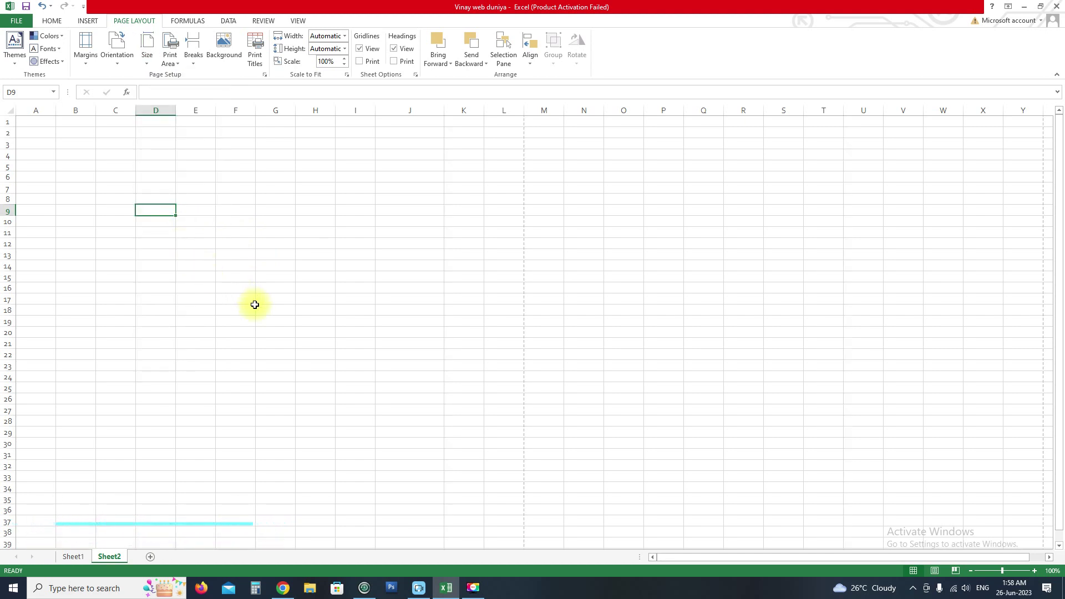
click(147, 47)
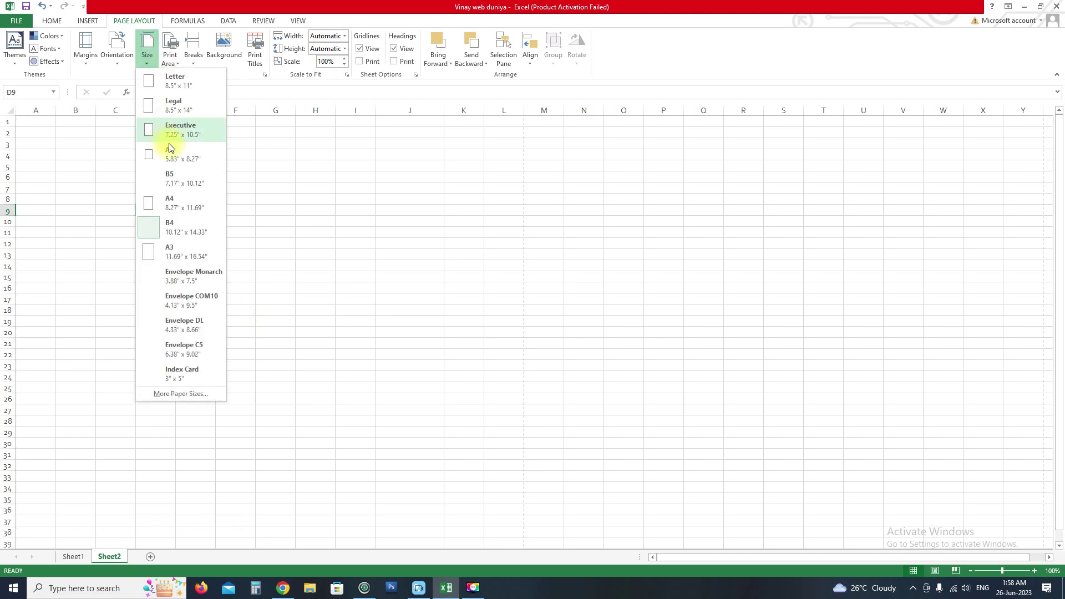
click(176, 109)
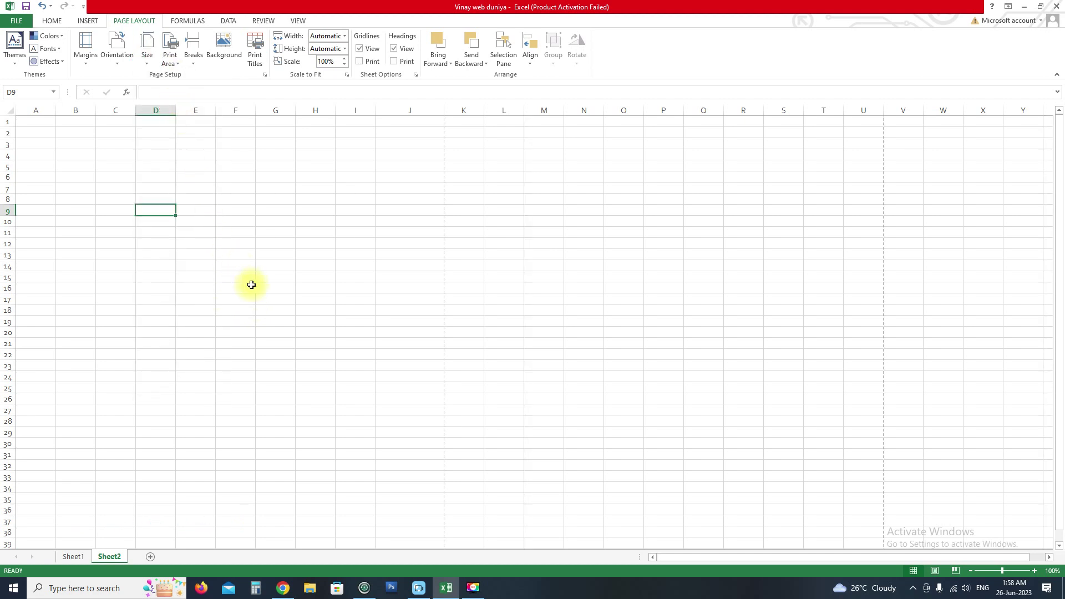
click(145, 60)
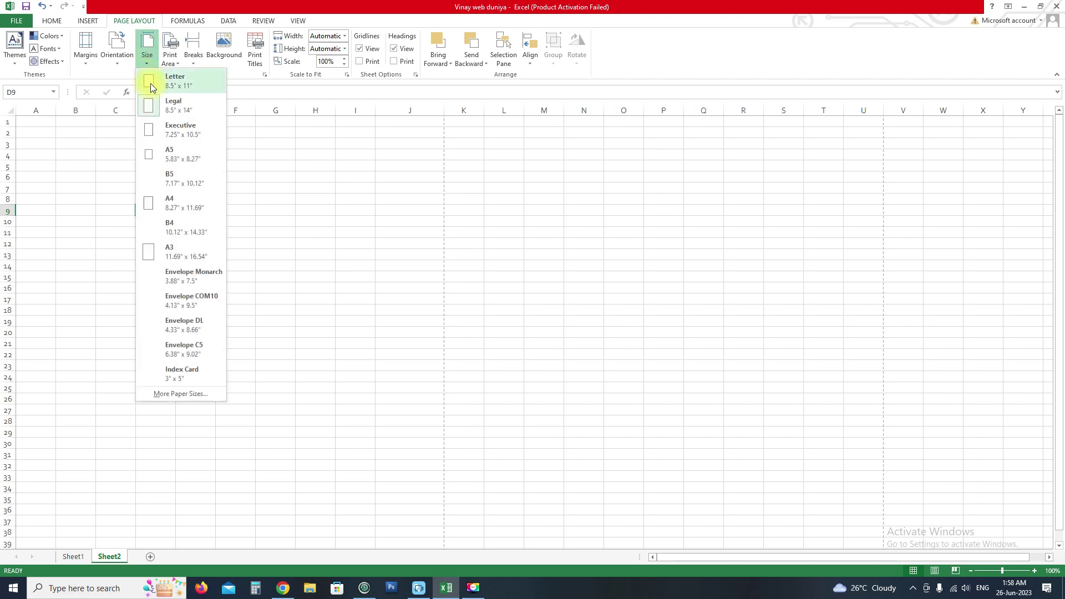
click(184, 83)
click(195, 253)
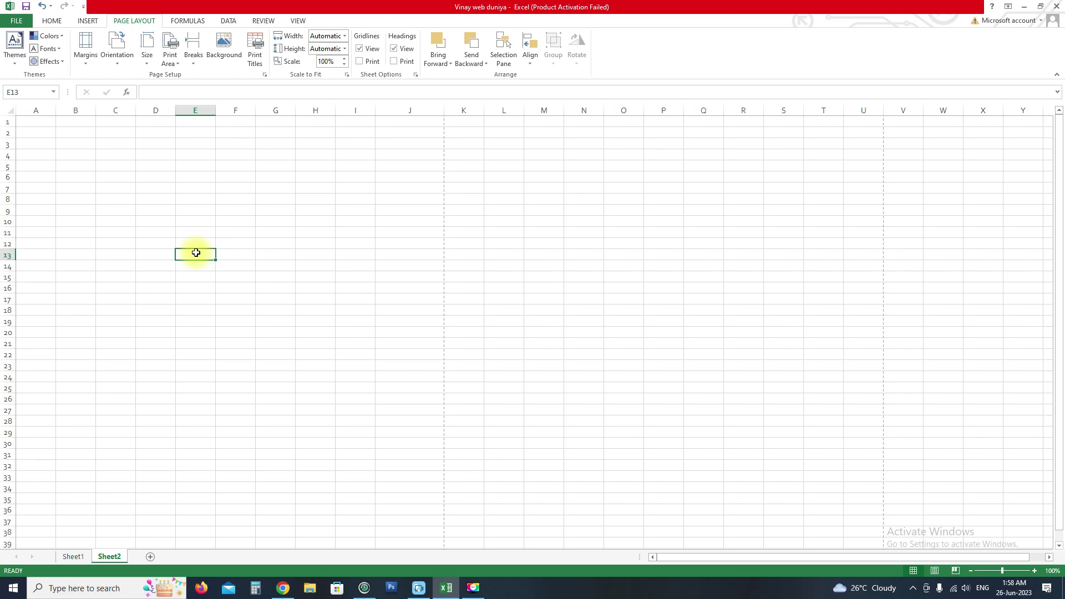
click(147, 58)
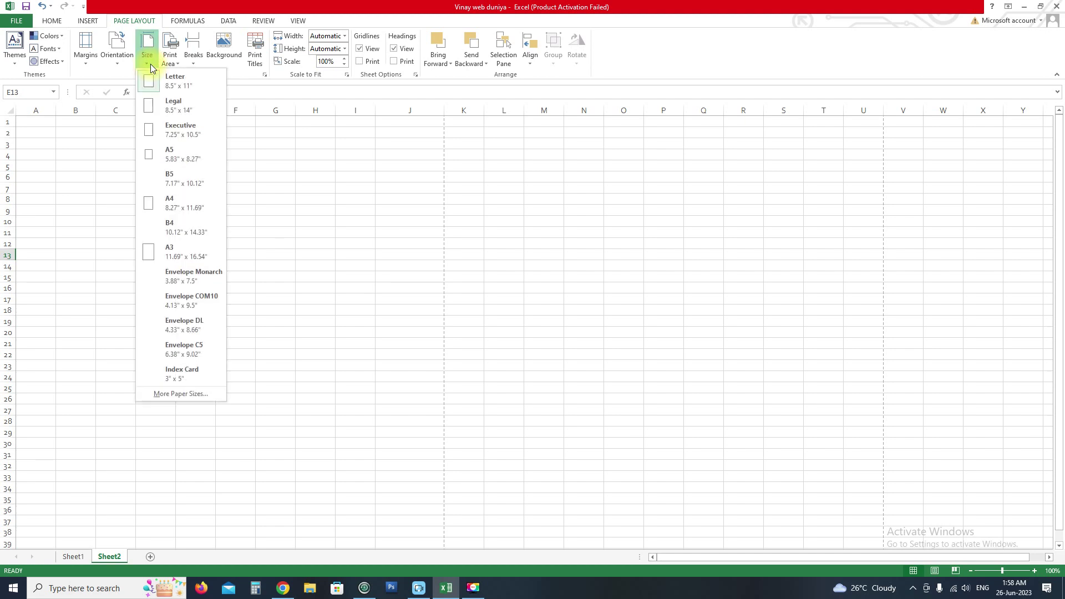
click(175, 204)
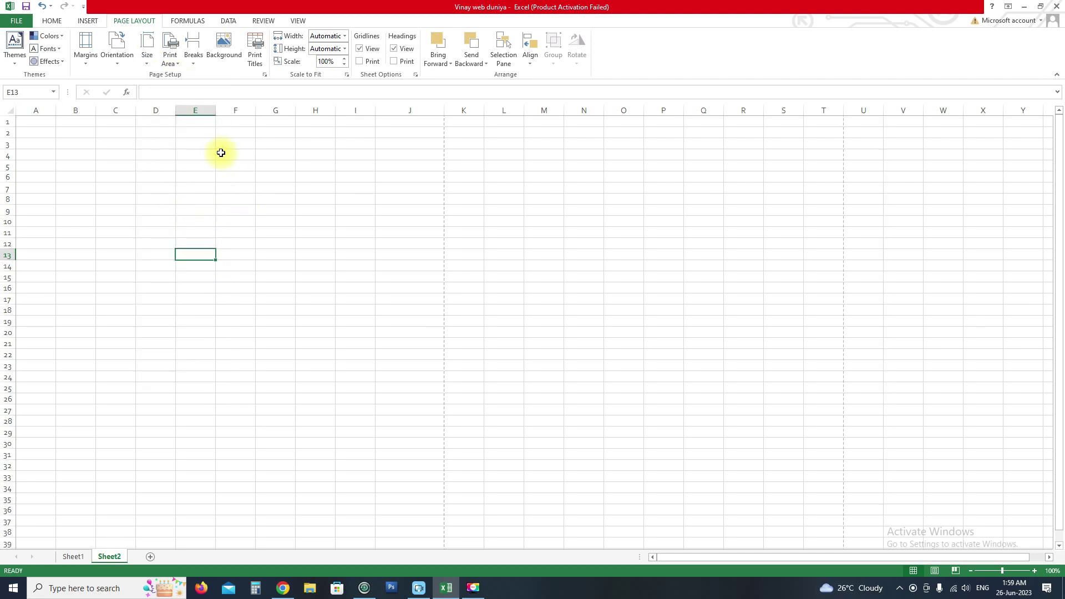
On Sheet1, enter the title 'Vinay web Duniya' in cell C5
click(247, 238)
click(118, 233)
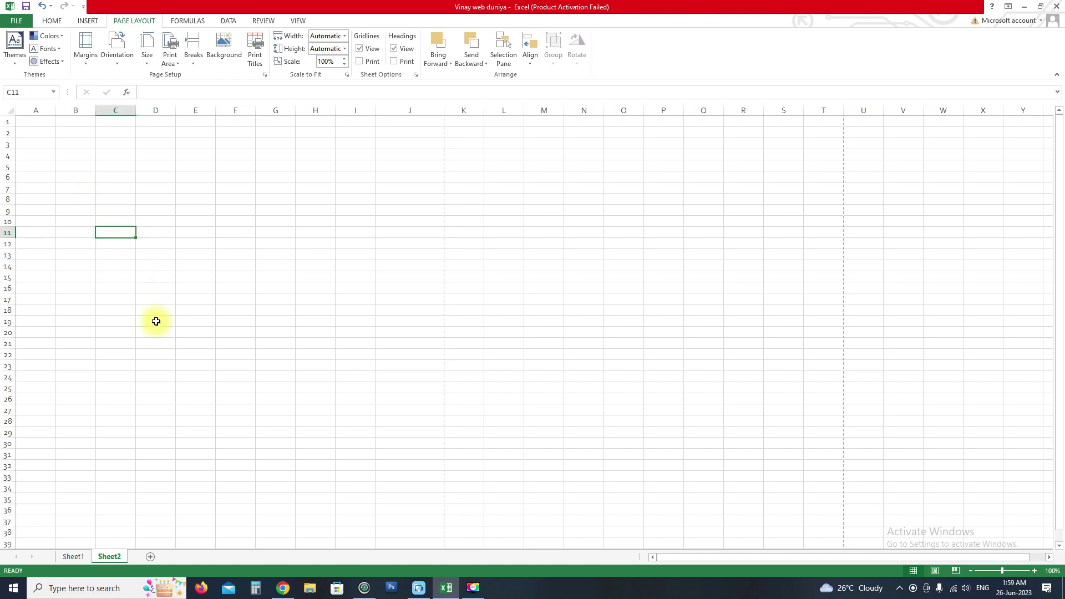
click(75, 557)
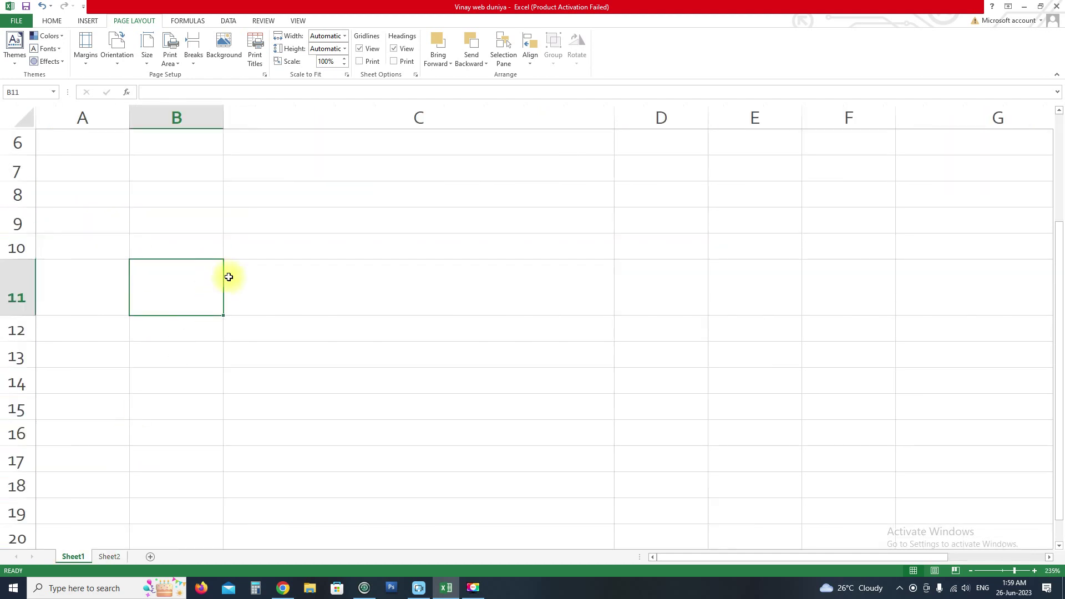
scroll(233, 274, up, 2)
click(260, 258)
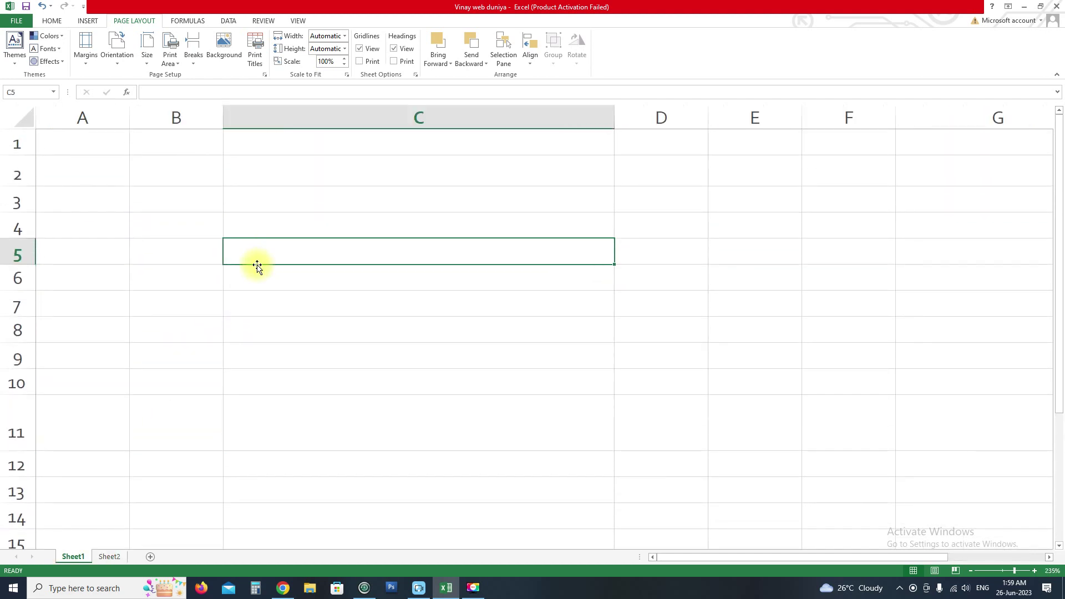
text(Vi)
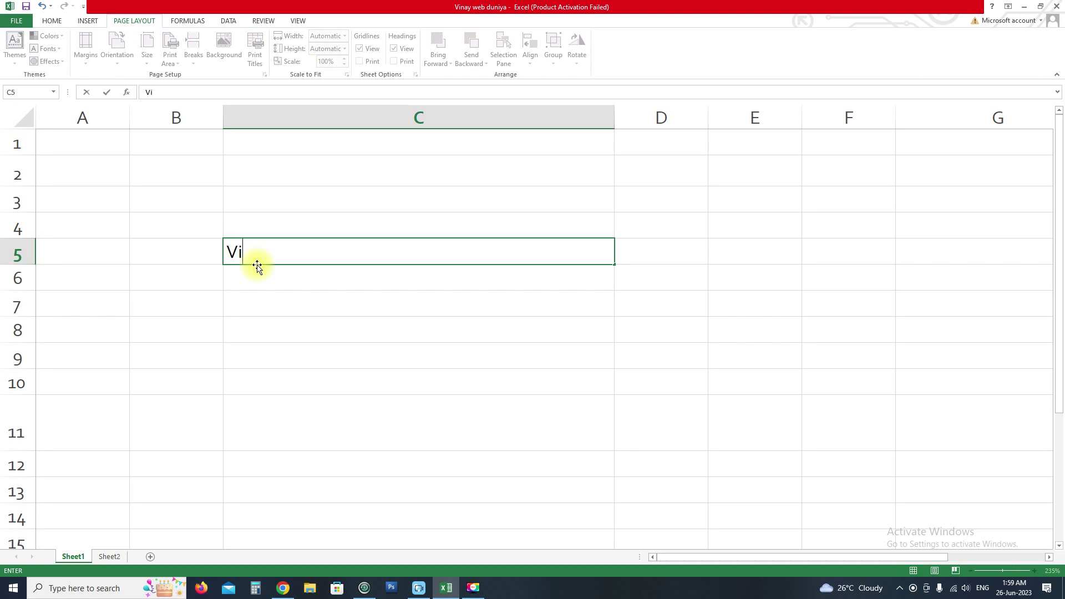
text(nay )
text(web)
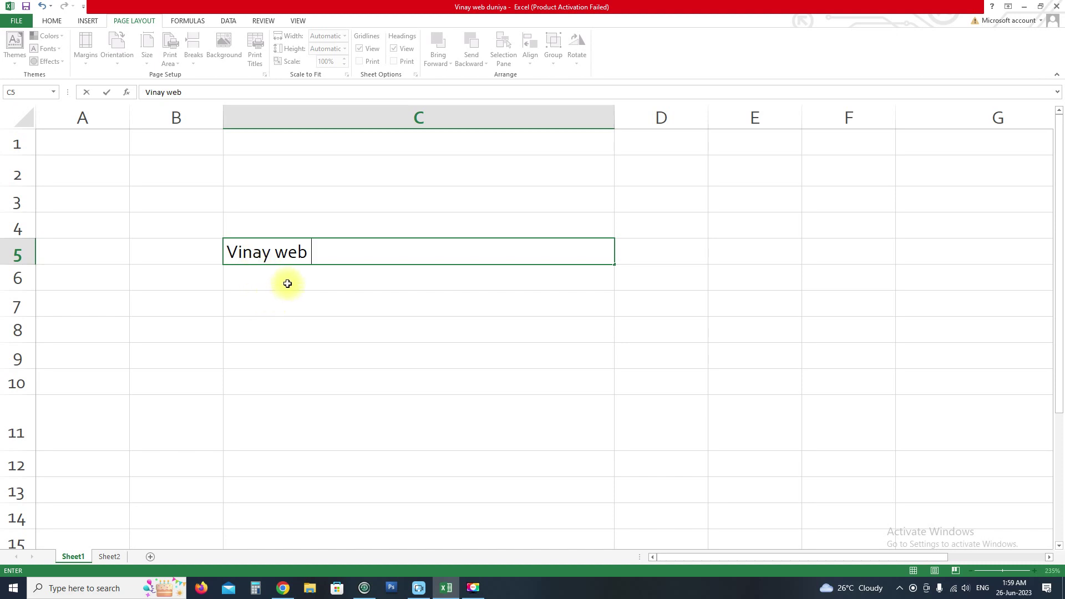
text(Du)
text(niya)
key(Return)
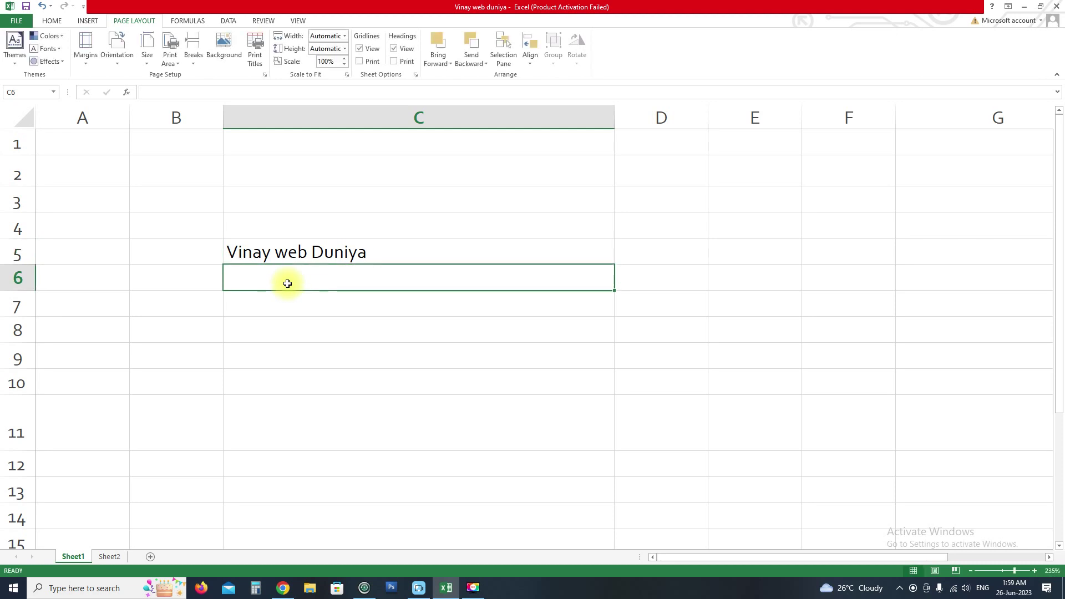
Narrow column C to roughly the width of the title text
click(294, 251)
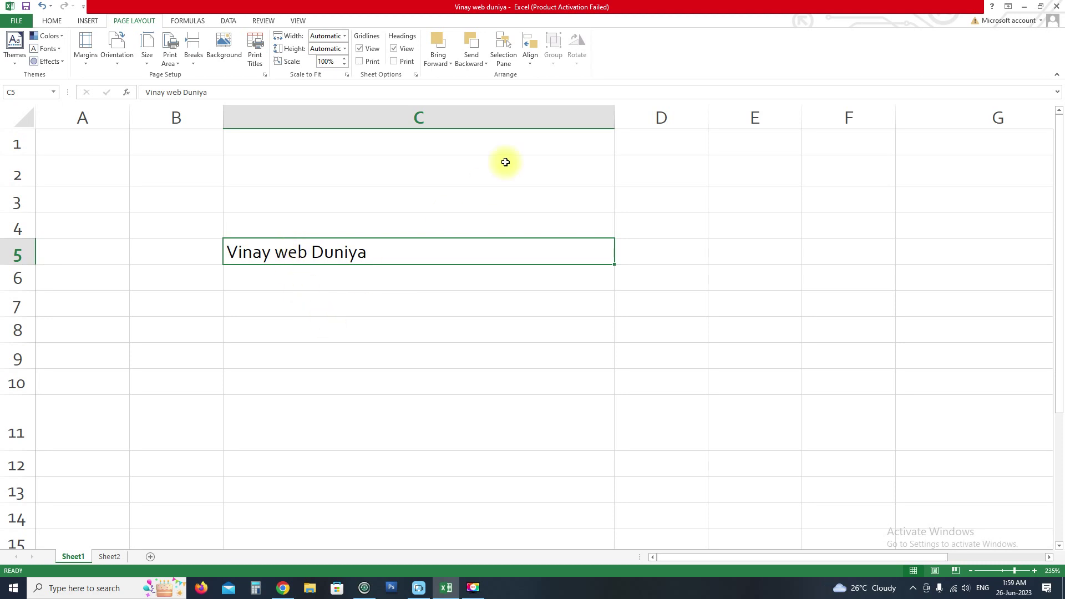
drag(615, 116, 399, 116)
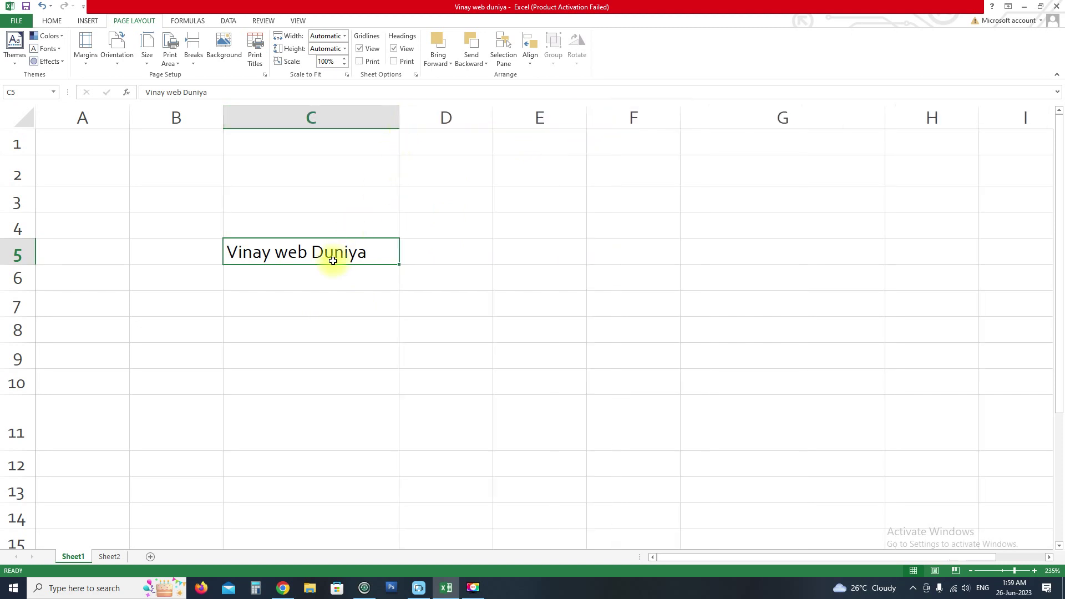
click(321, 300)
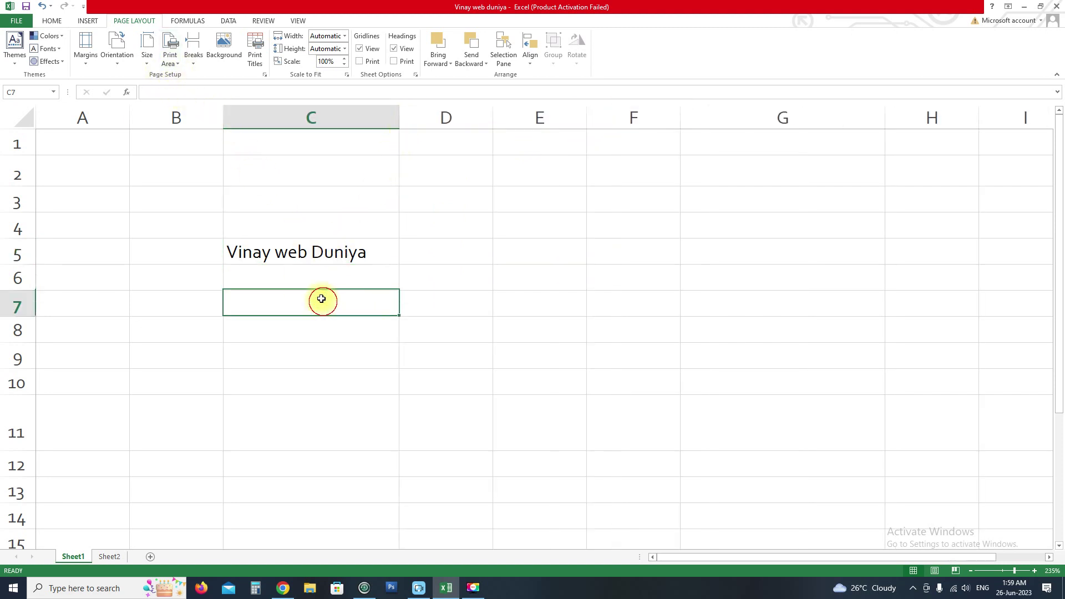
Set the range B2:D12 as Sheet1's print area
drag(229, 216, 464, 473)
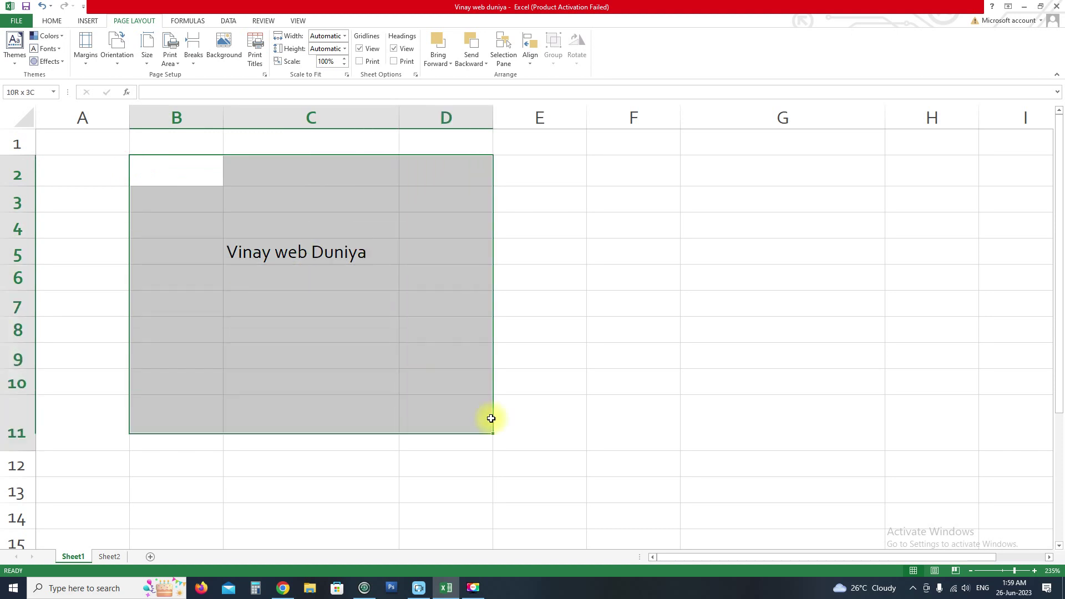
click(179, 69)
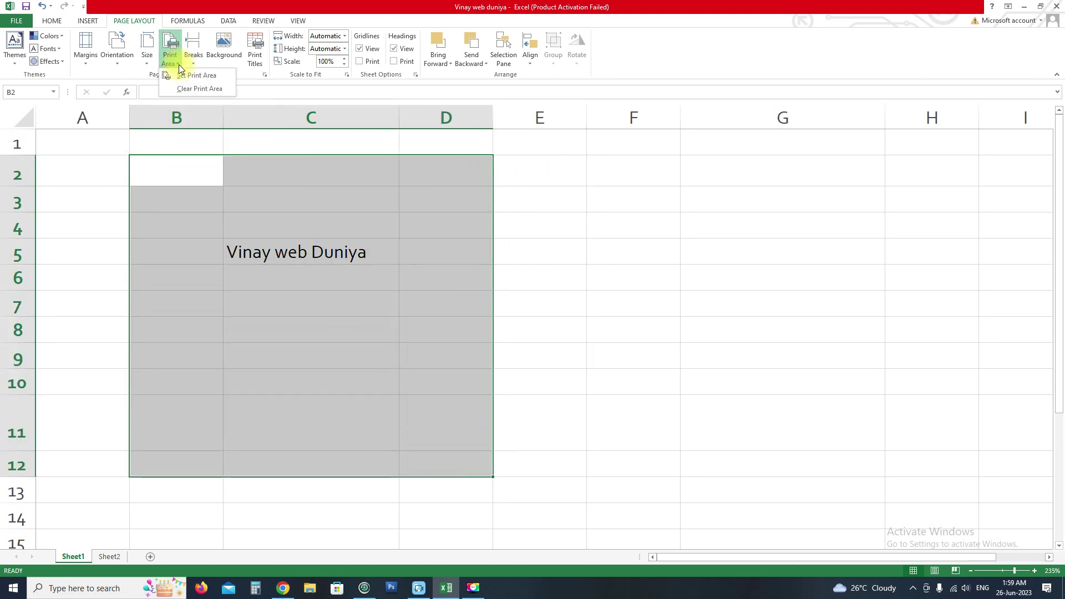
click(203, 78)
click(541, 383)
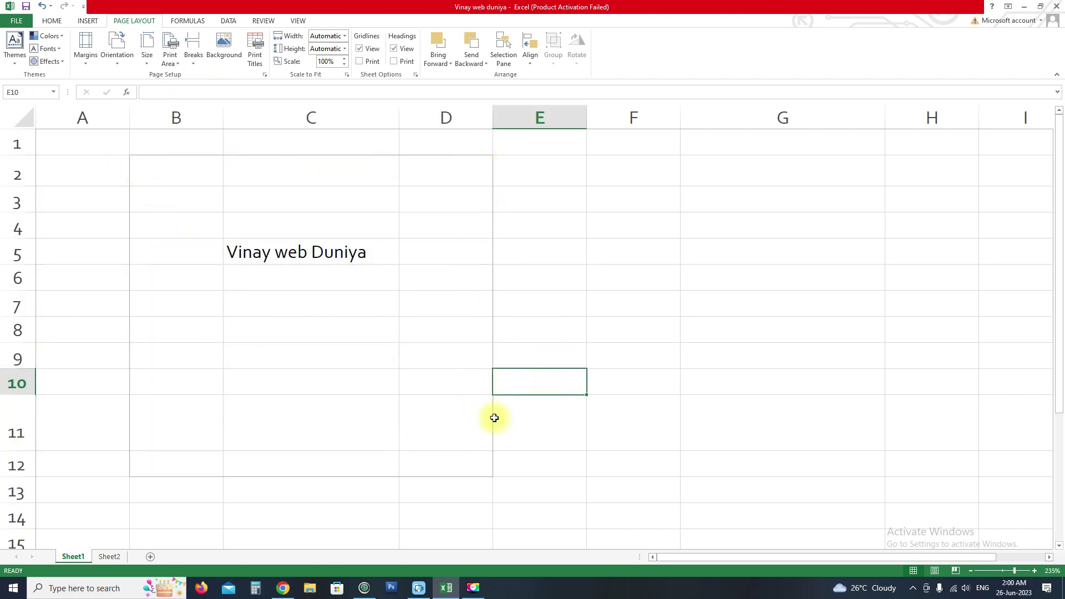
Check the B2:D12 print area in the print preview, then return to the sheet
click(16, 20)
click(34, 158)
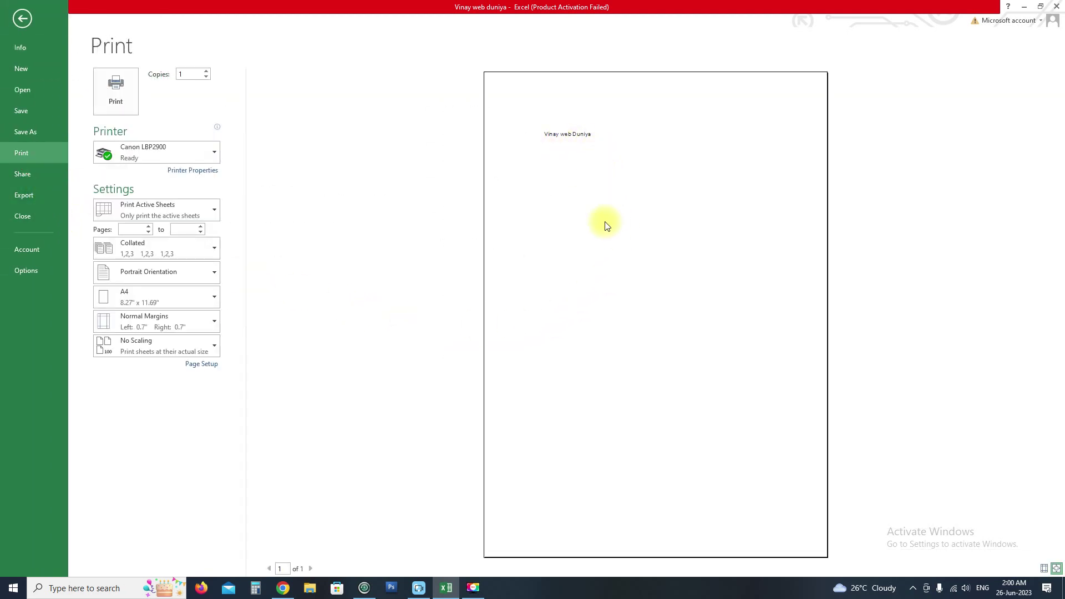
key(Escape)
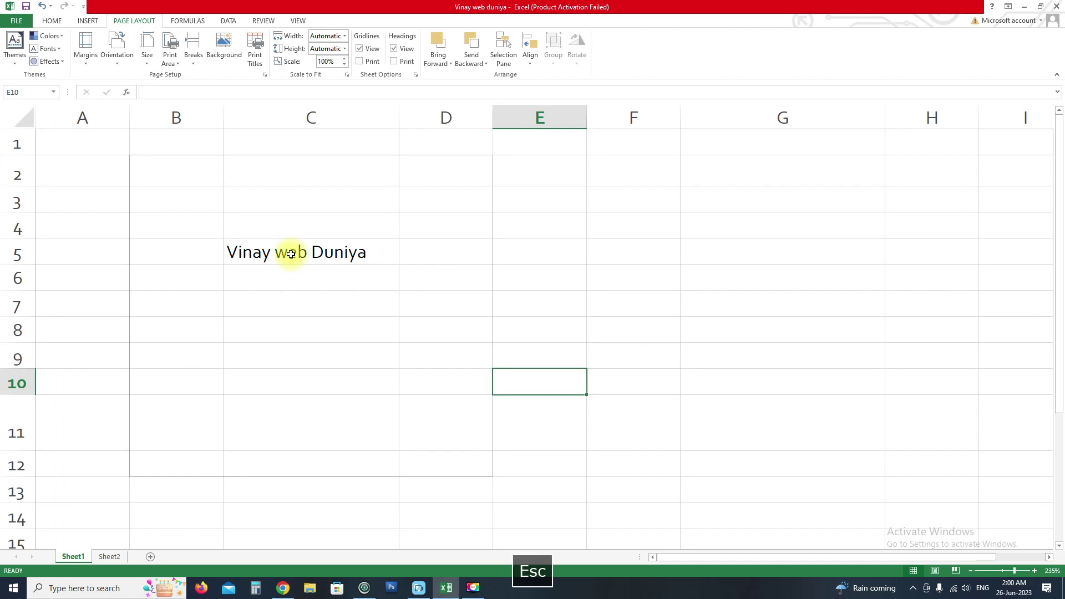
drag(148, 171, 435, 464)
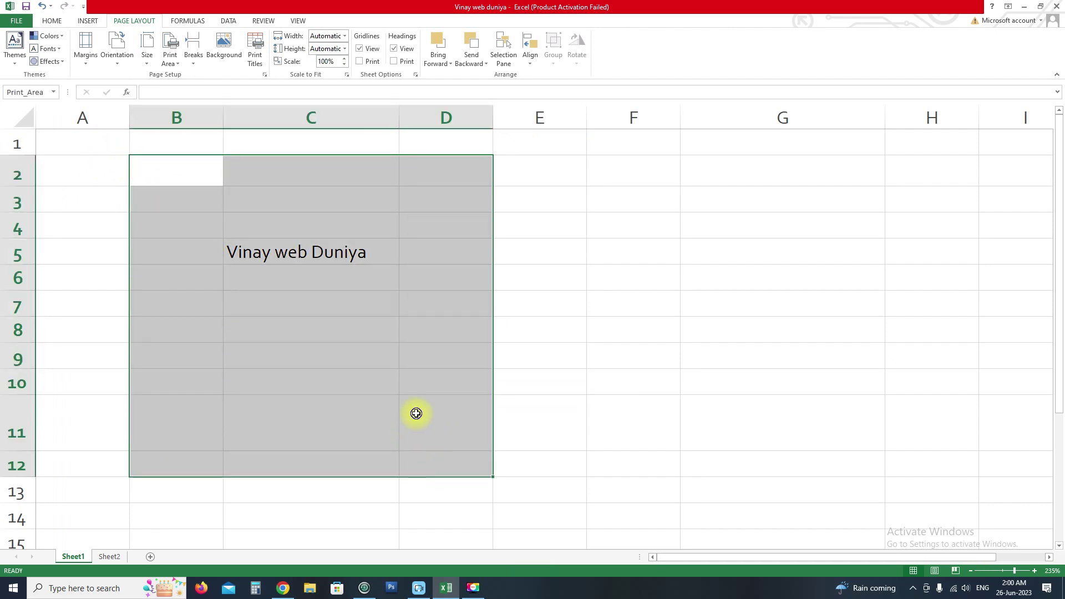
right_click(416, 413)
click(468, 364)
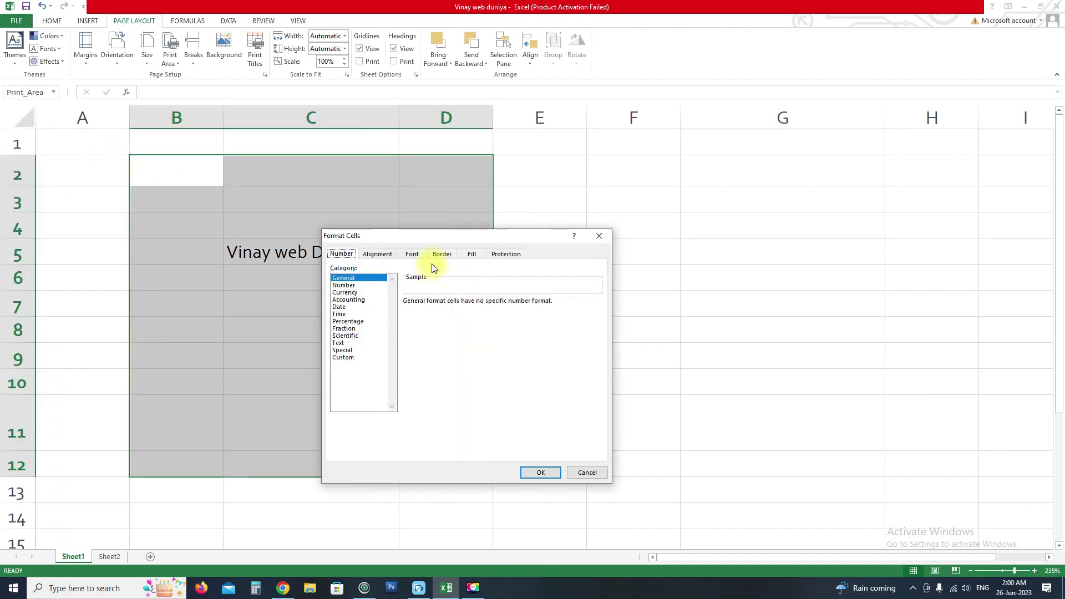
click(442, 255)
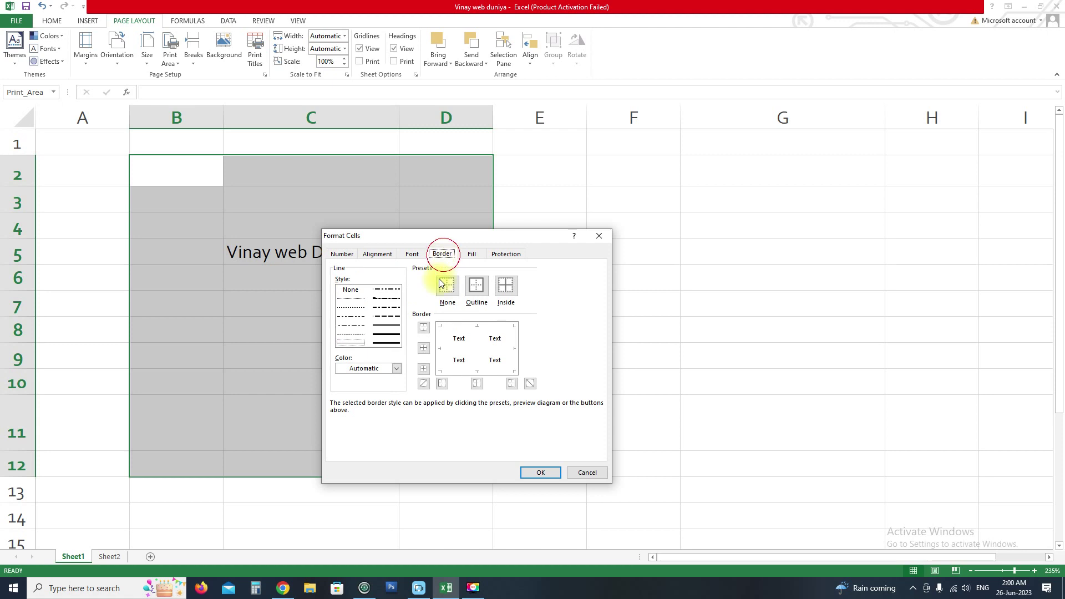
click(474, 285)
click(540, 472)
click(580, 477)
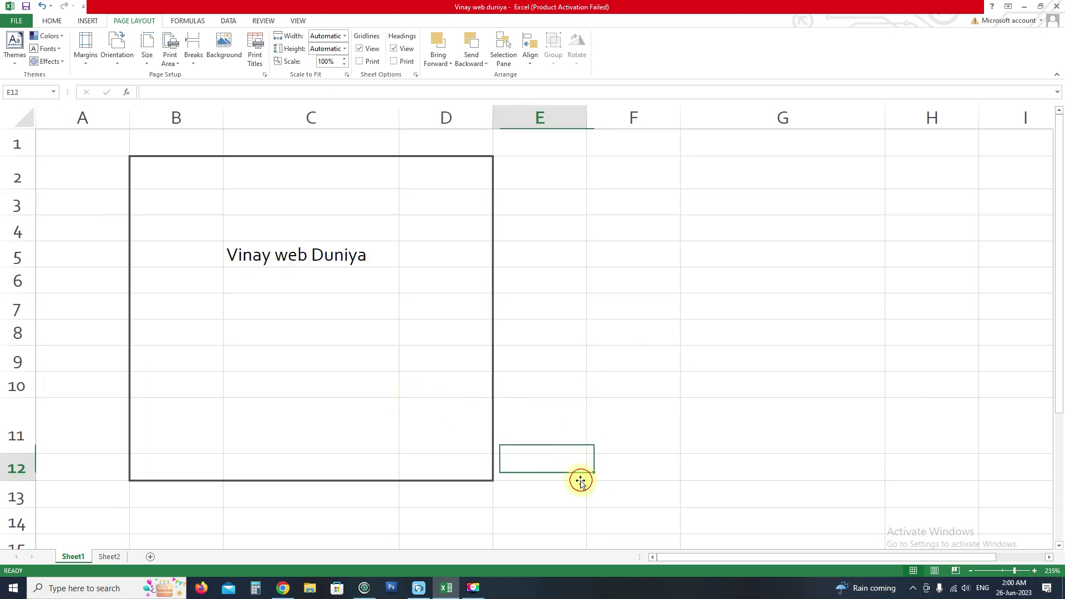
click(16, 21)
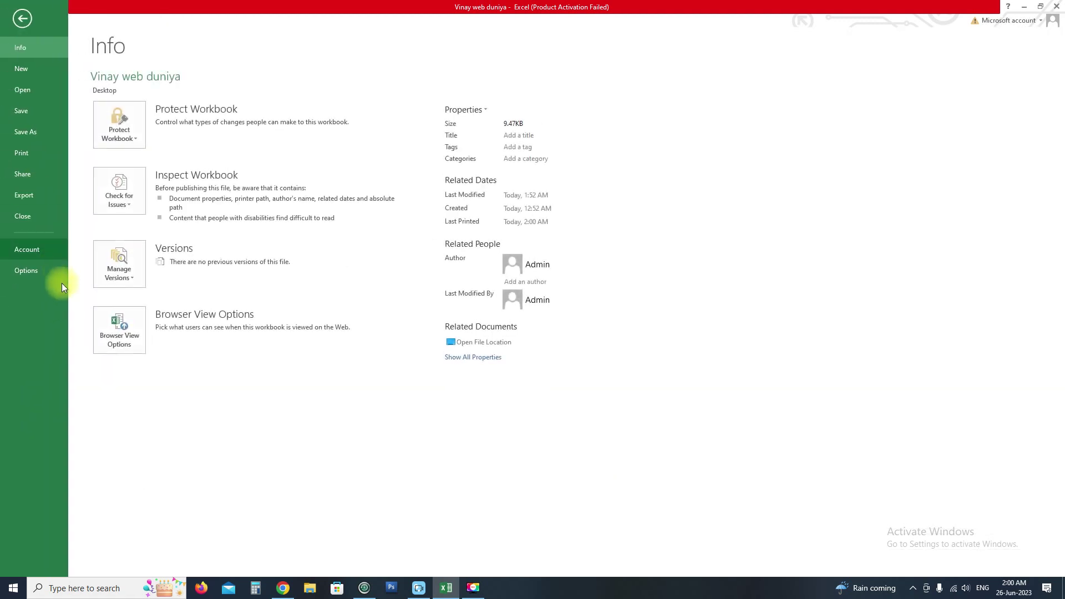
click(26, 156)
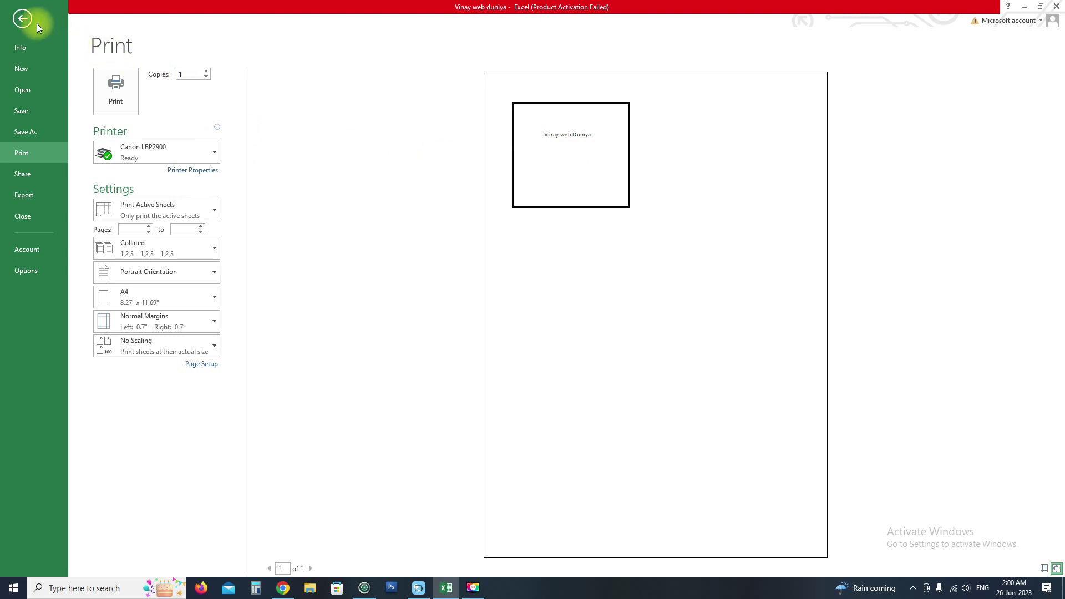
click(22, 18)
click(381, 353)
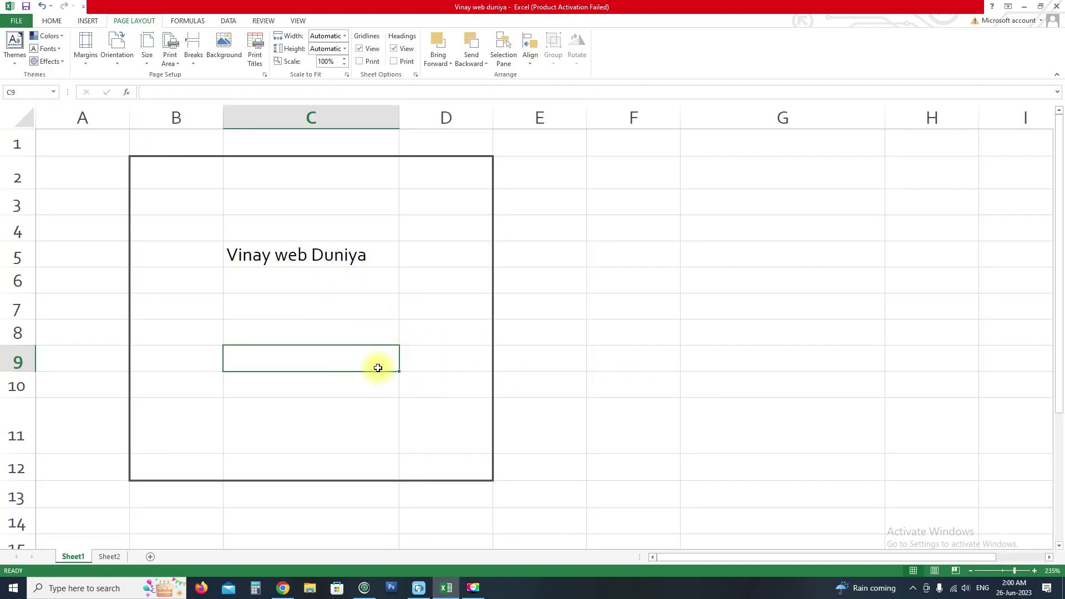
Undo the thick border around the title block and select B2:D13
key(ctrl+z)
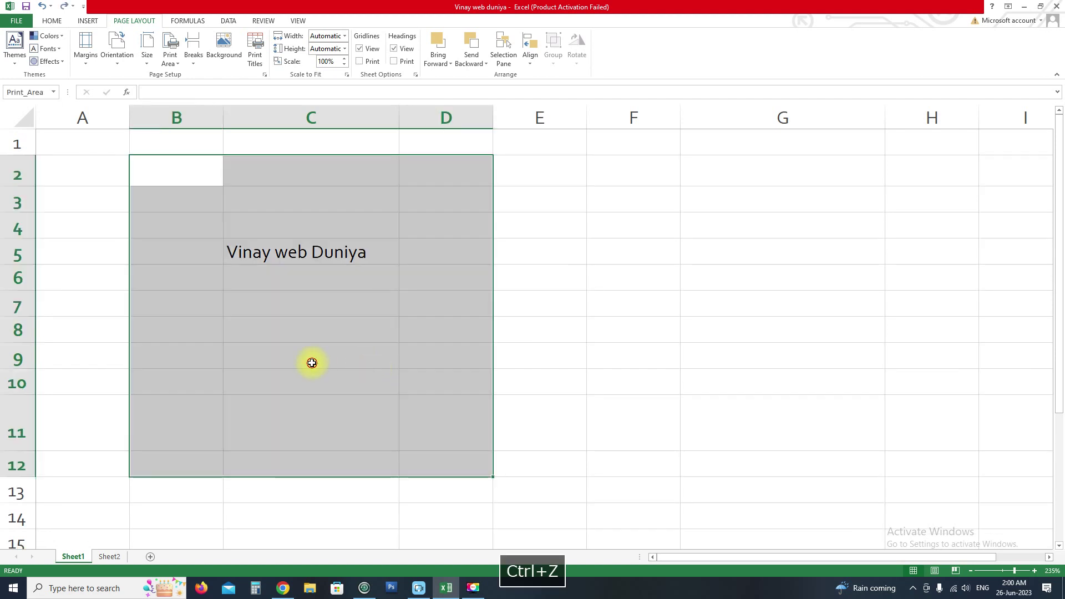
click(312, 361)
drag(163, 164, 438, 491)
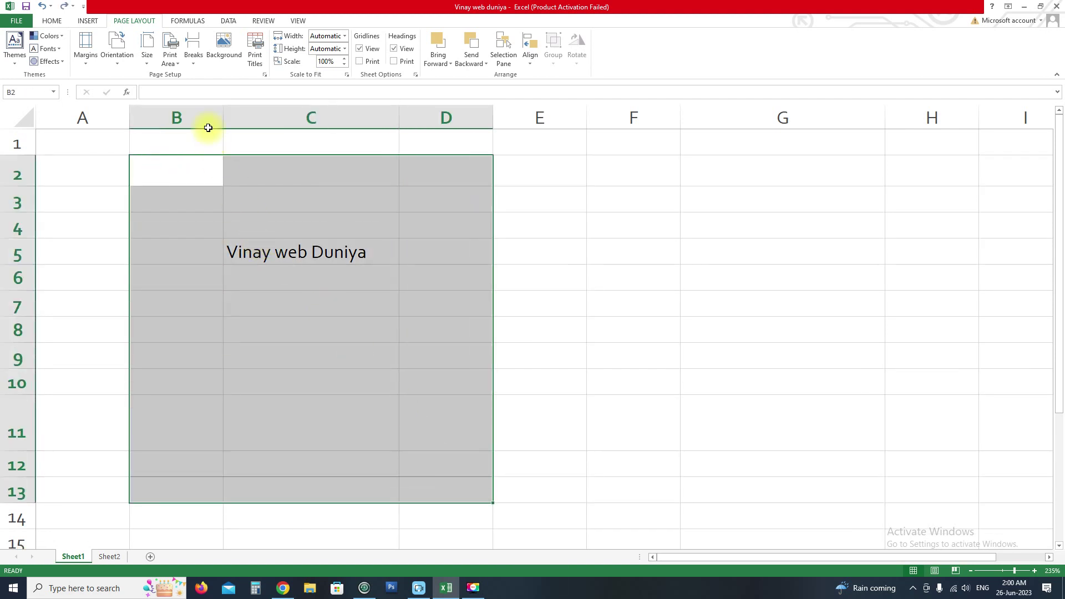
Clear the sheet's print area from the Page Layout Print Area options
click(194, 68)
click(170, 56)
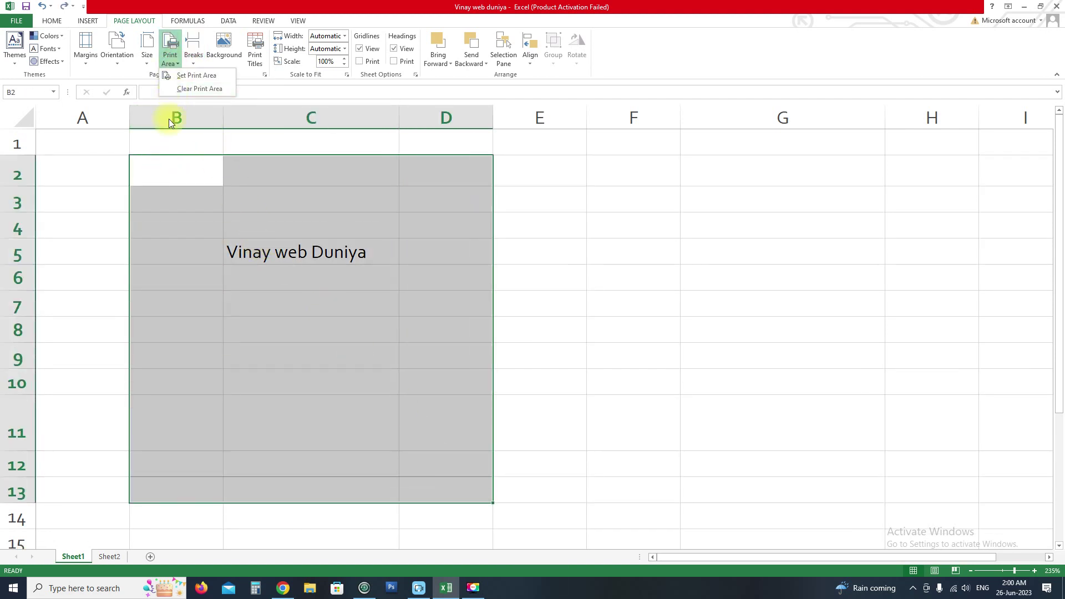
click(194, 89)
click(505, 376)
click(335, 396)
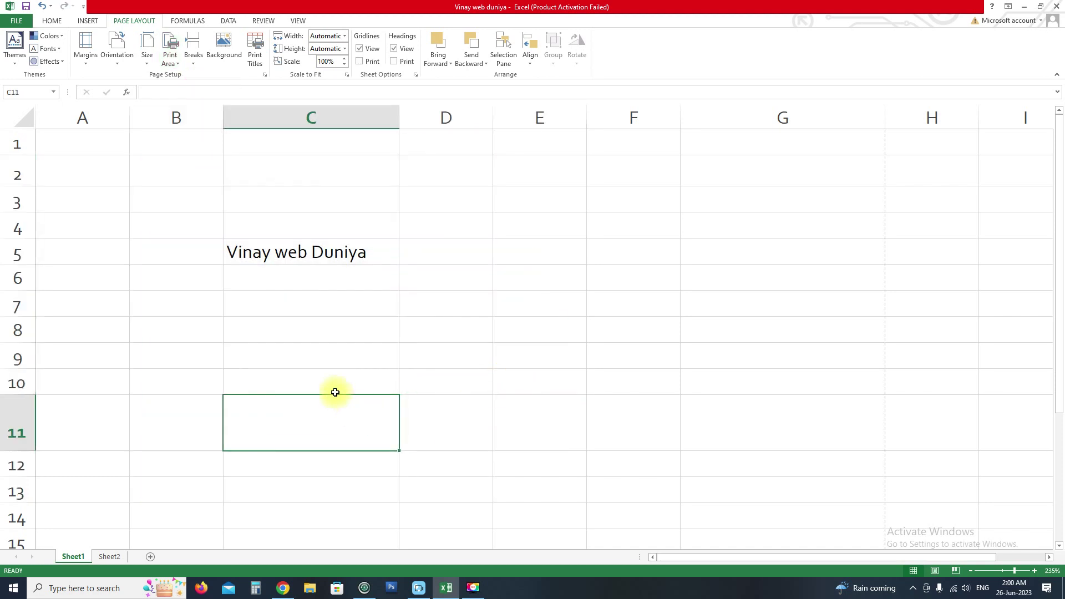
click(851, 138)
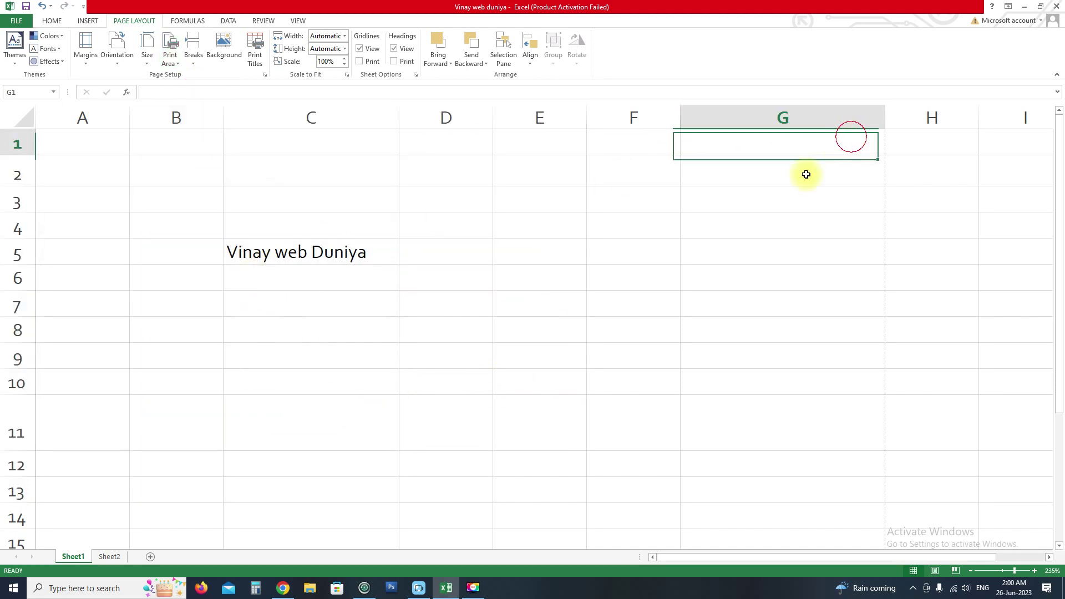
Scroll back to the top and select the range B3:C7
drag(806, 175, 254, 389)
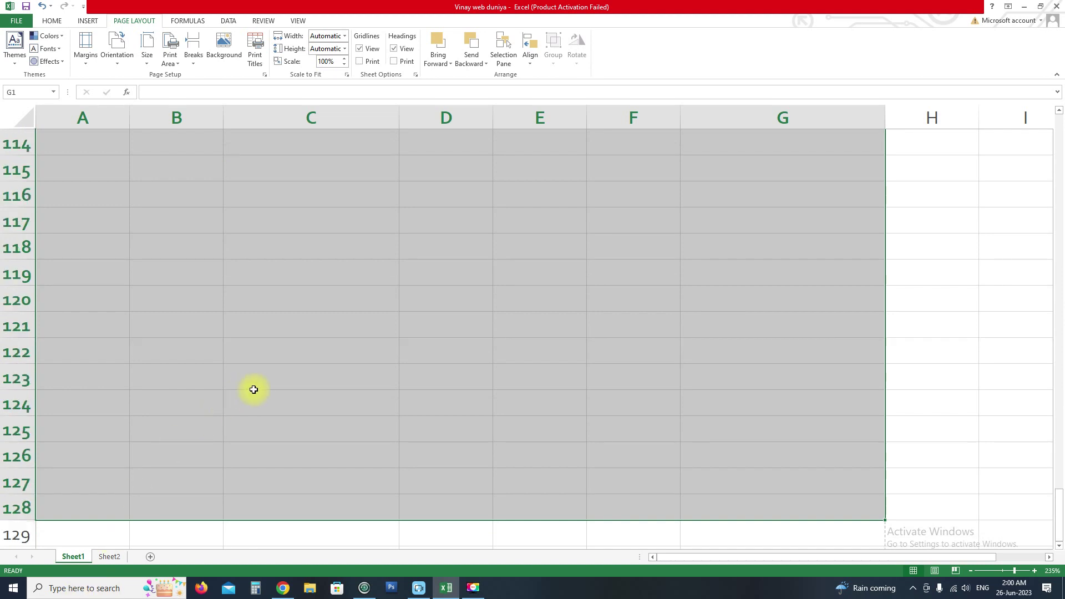
scroll(254, 389, up, 11)
scroll(259, 366, up, 17)
scroll(259, 366, up, 9)
scroll(240, 349, up, 1)
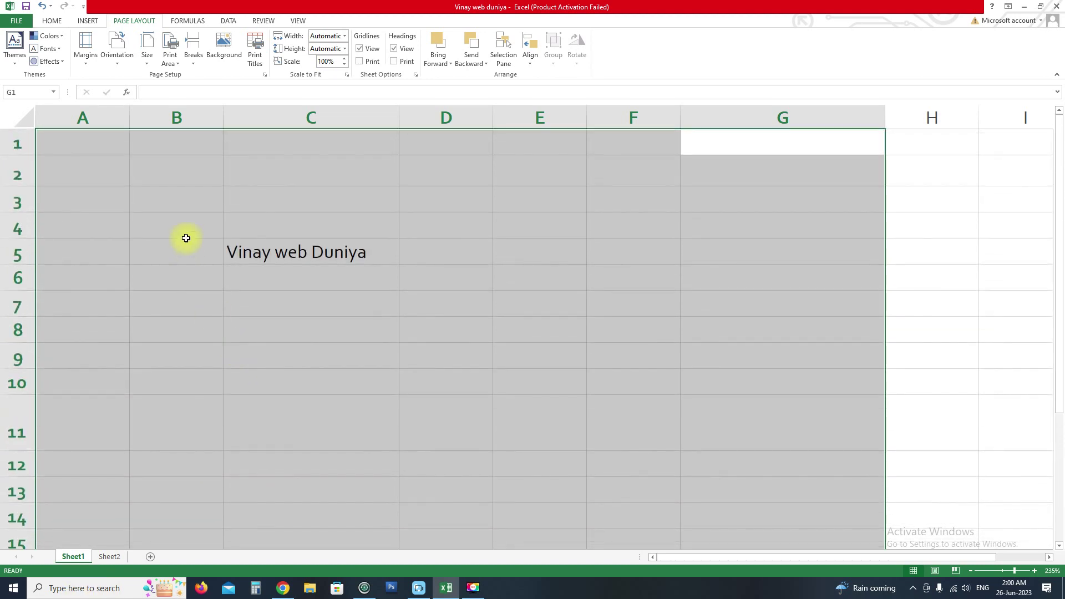
drag(181, 210, 363, 305)
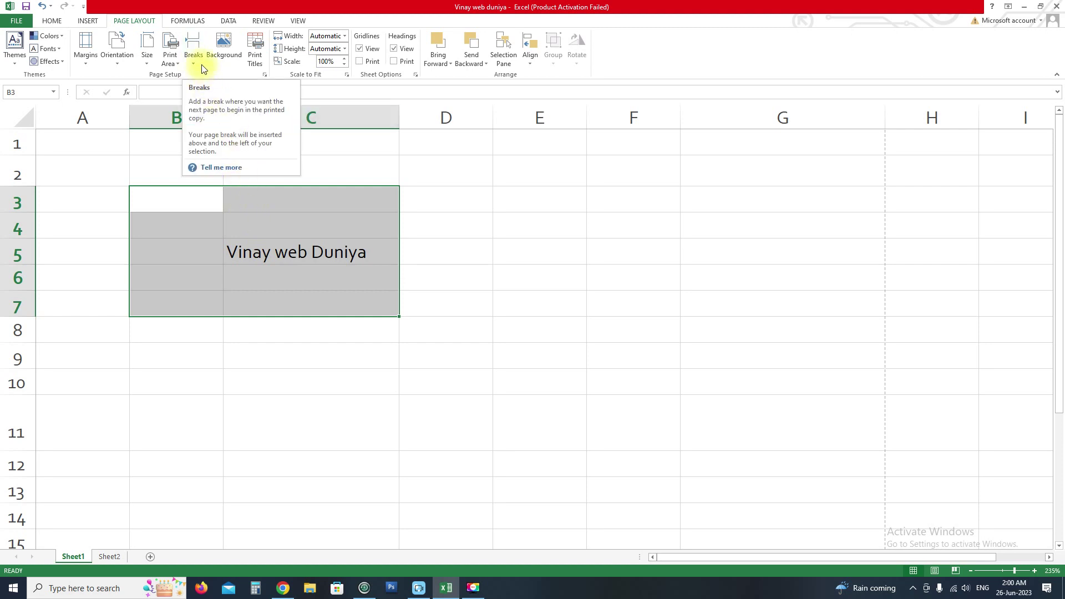
click(188, 185)
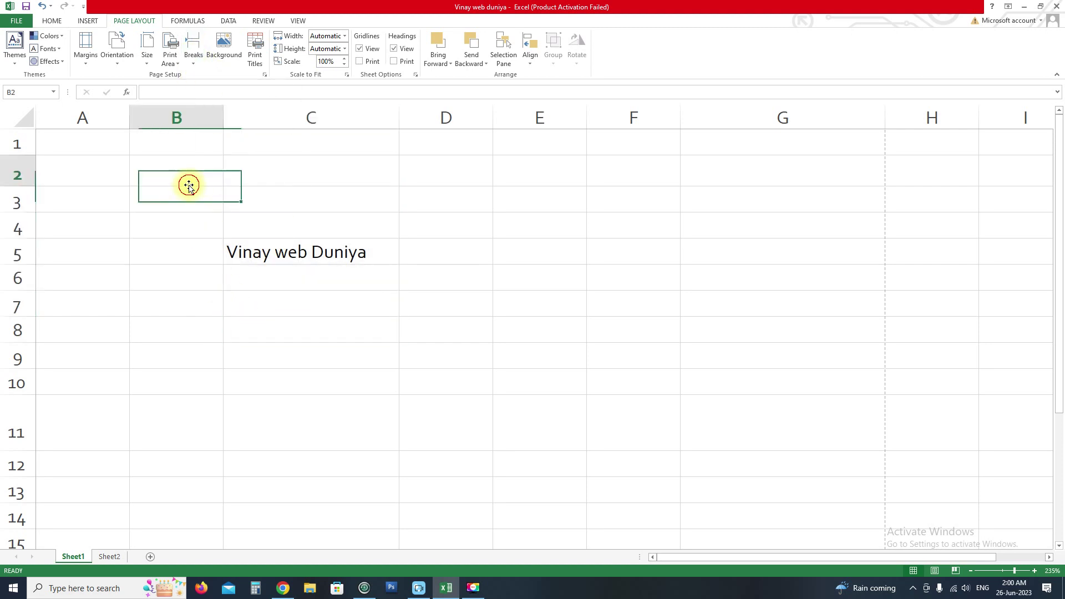
click(195, 42)
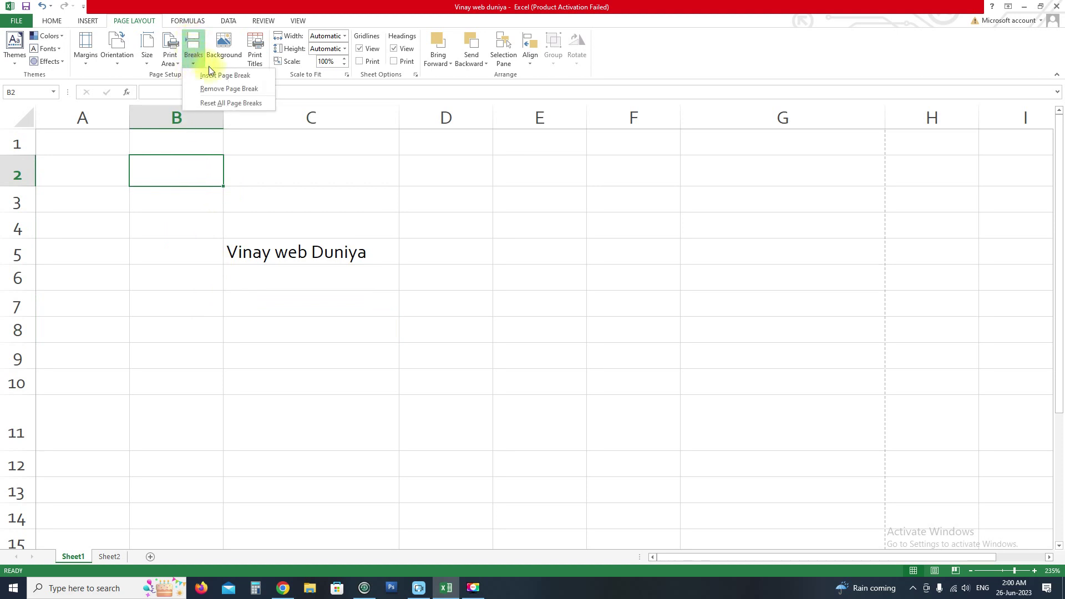
click(227, 76)
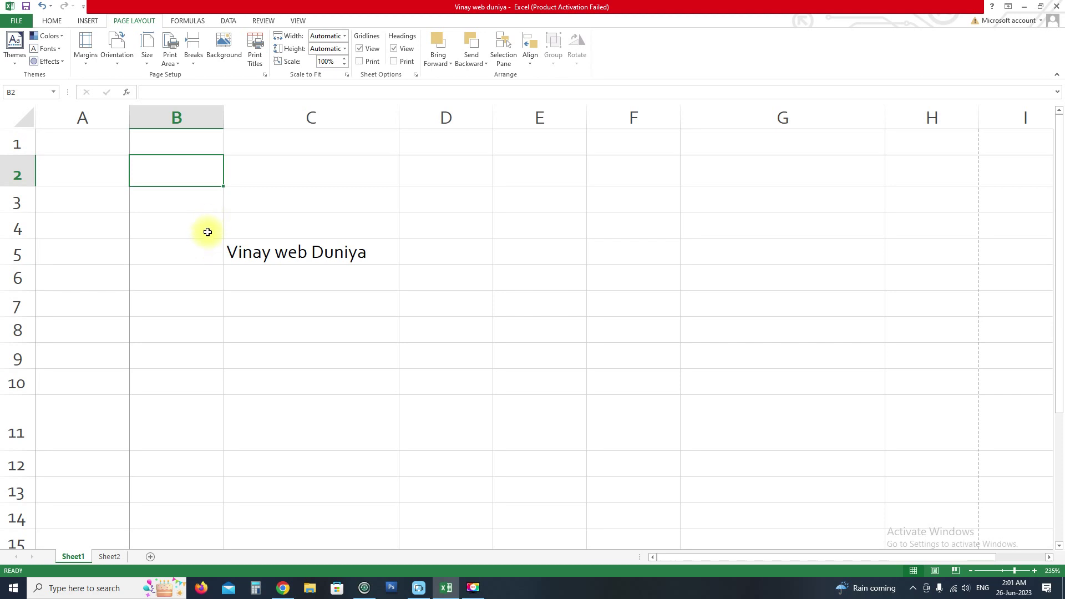
scroll(373, 360, down, 3)
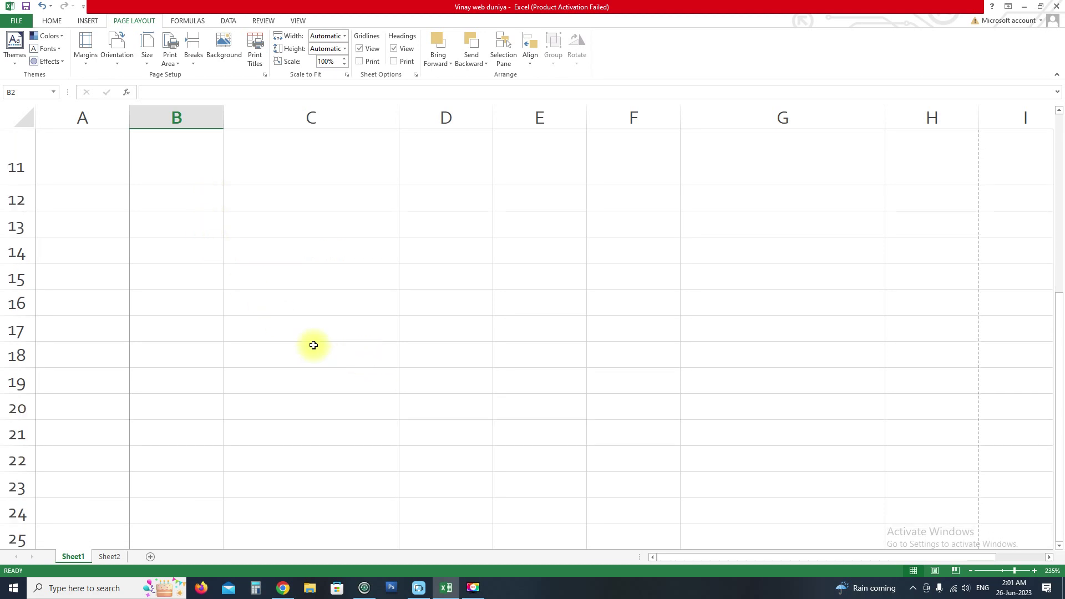
scroll(307, 357, down, 7)
scroll(302, 423, down, 5)
scroll(292, 421, down, 7)
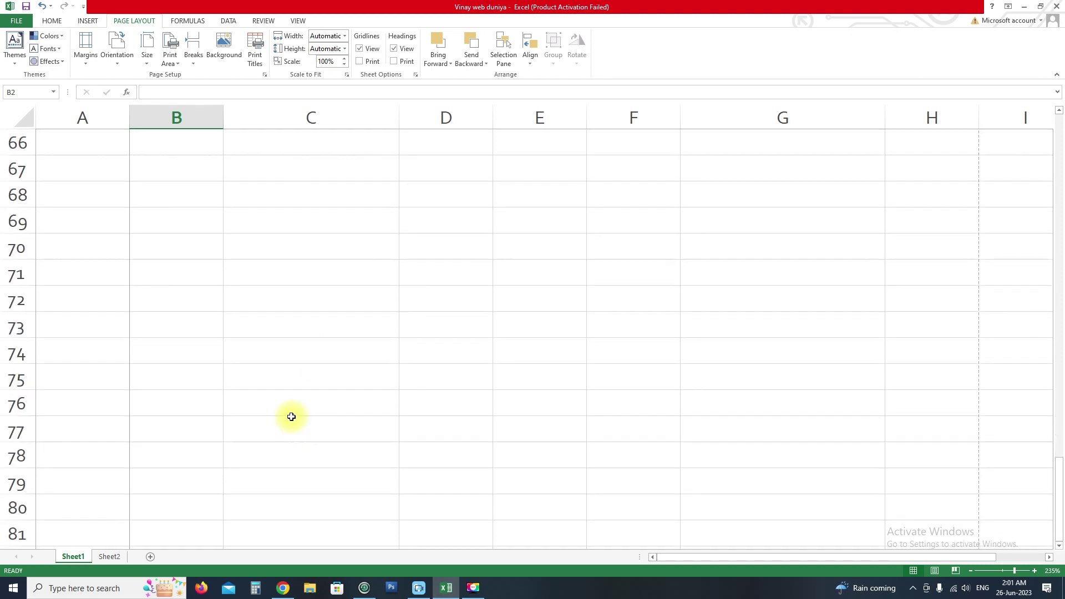
scroll(290, 416, up, 8)
scroll(290, 415, up, 7)
scroll(288, 408, up, 7)
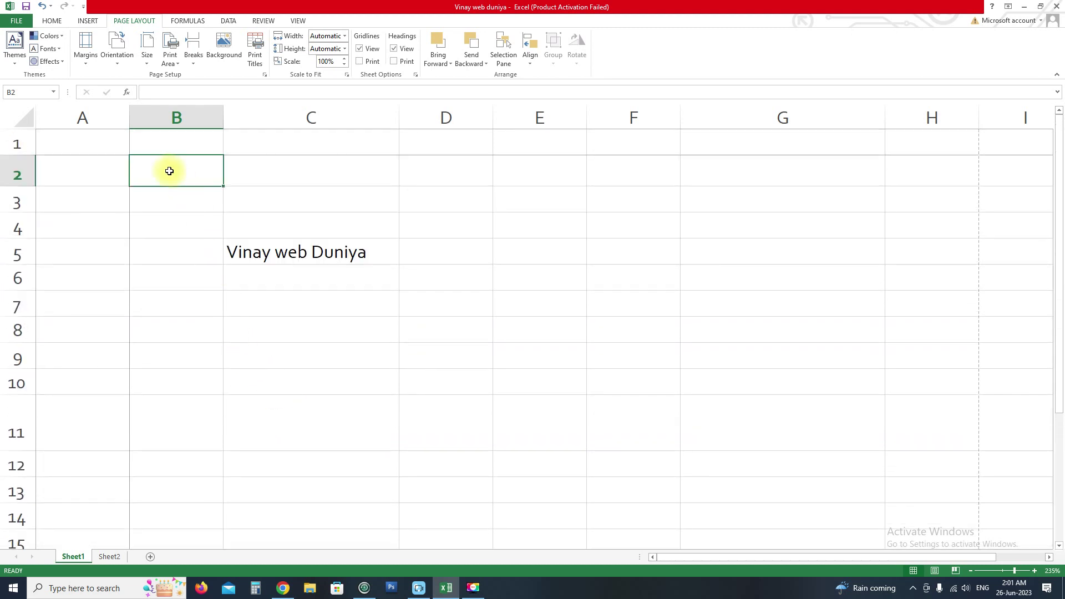
click(148, 58)
click(192, 58)
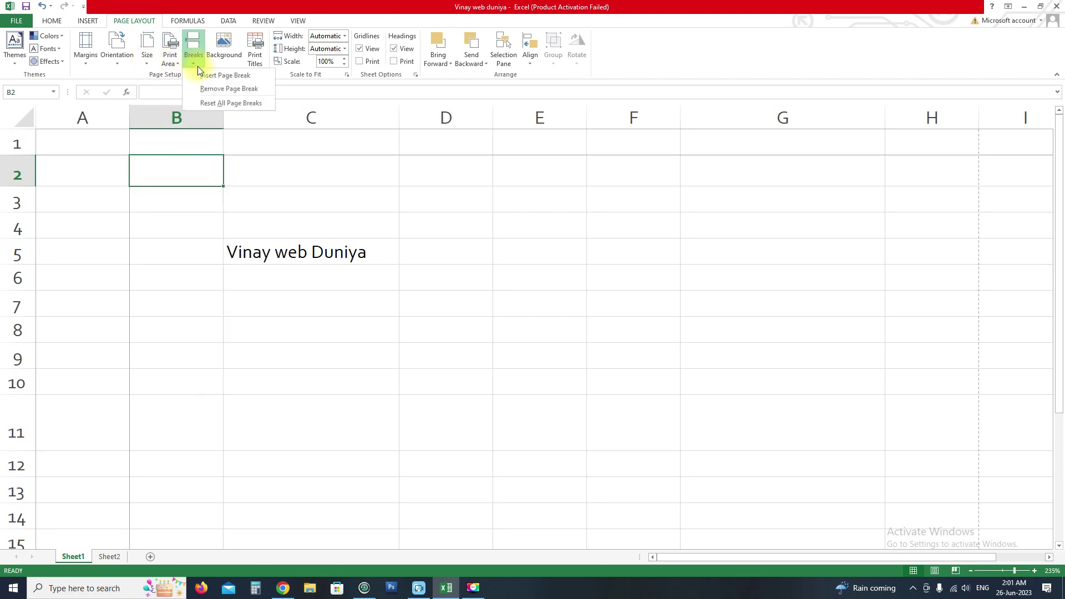
click(247, 92)
click(188, 269)
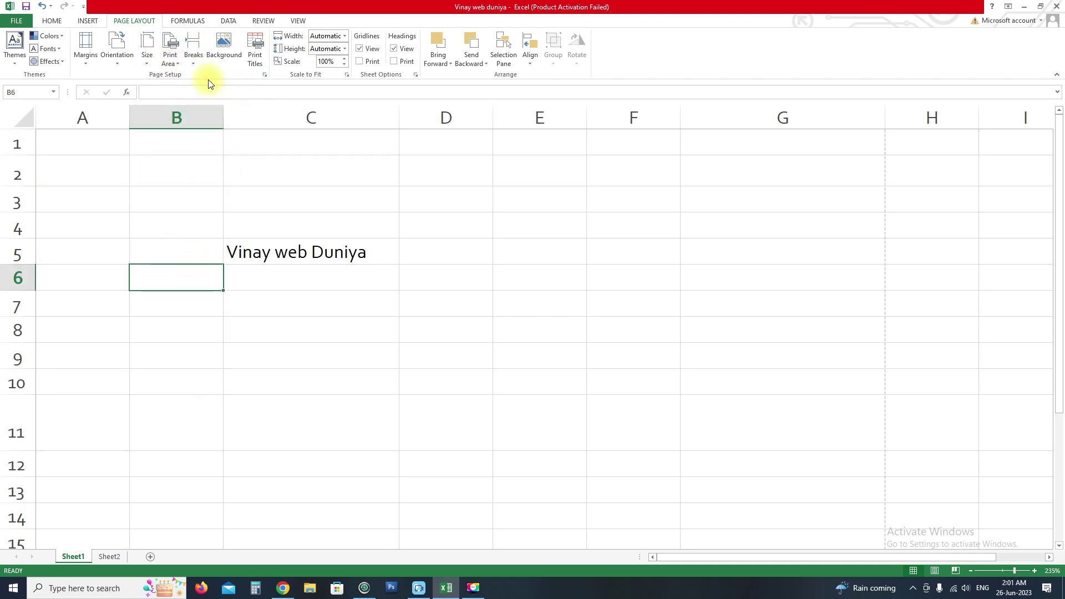
click(225, 44)
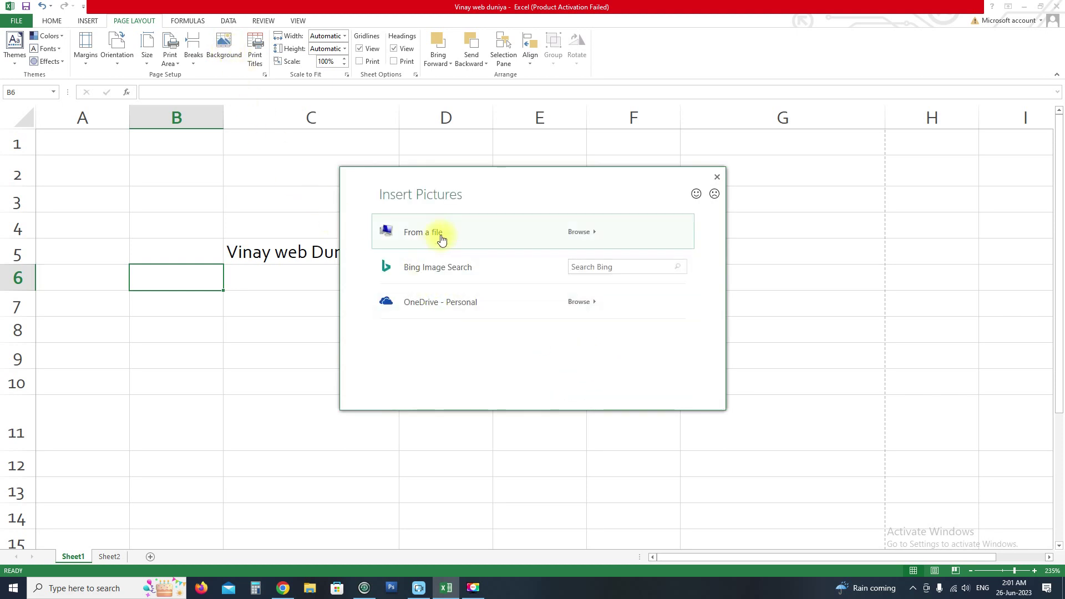
click(595, 236)
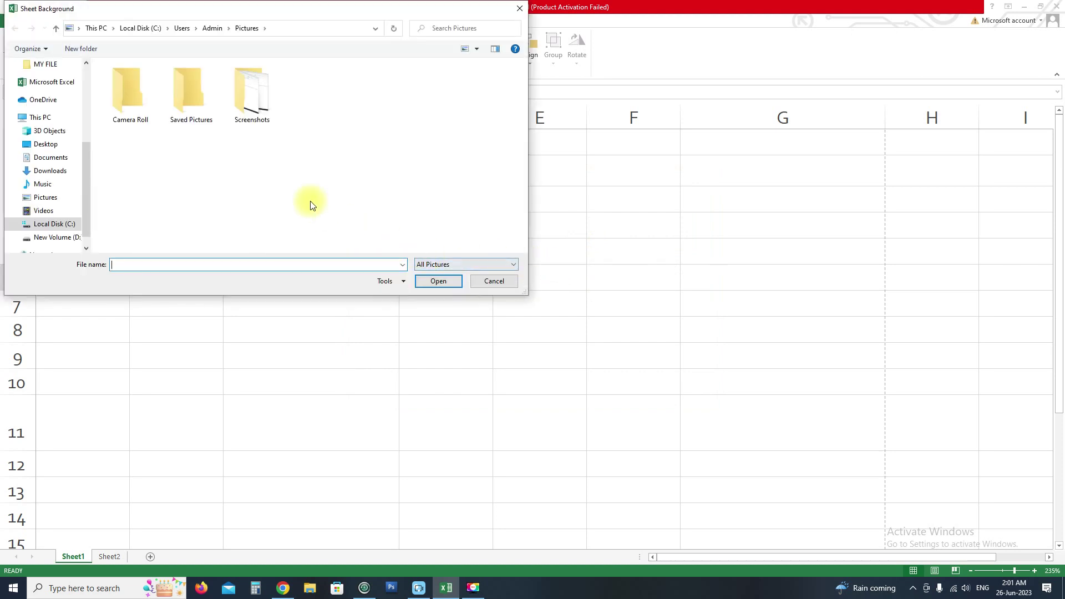
double_click(249, 90)
click(239, 176)
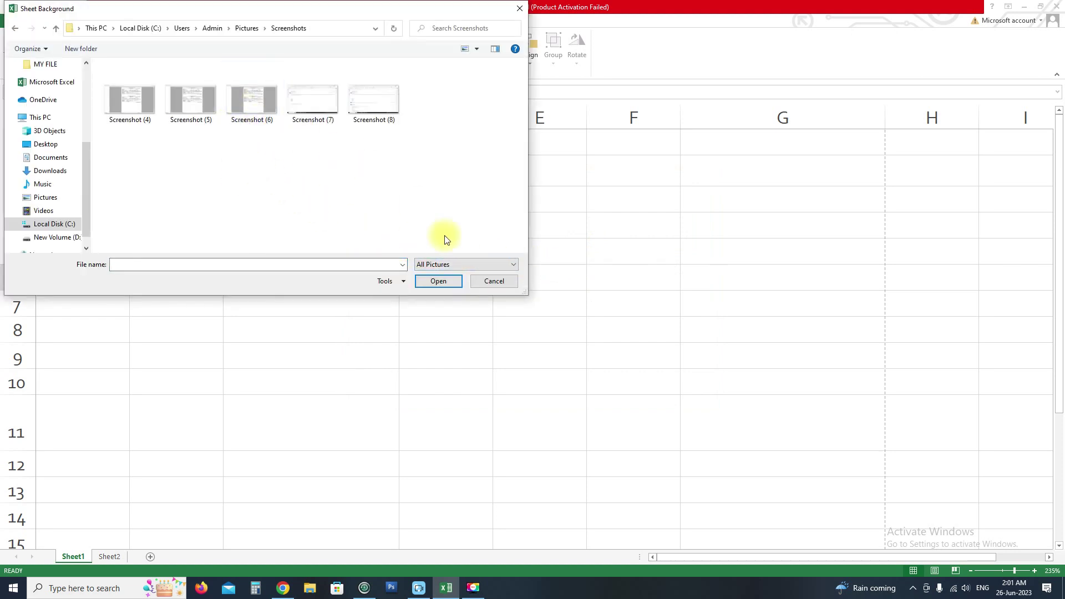
click(515, 284)
click(257, 223)
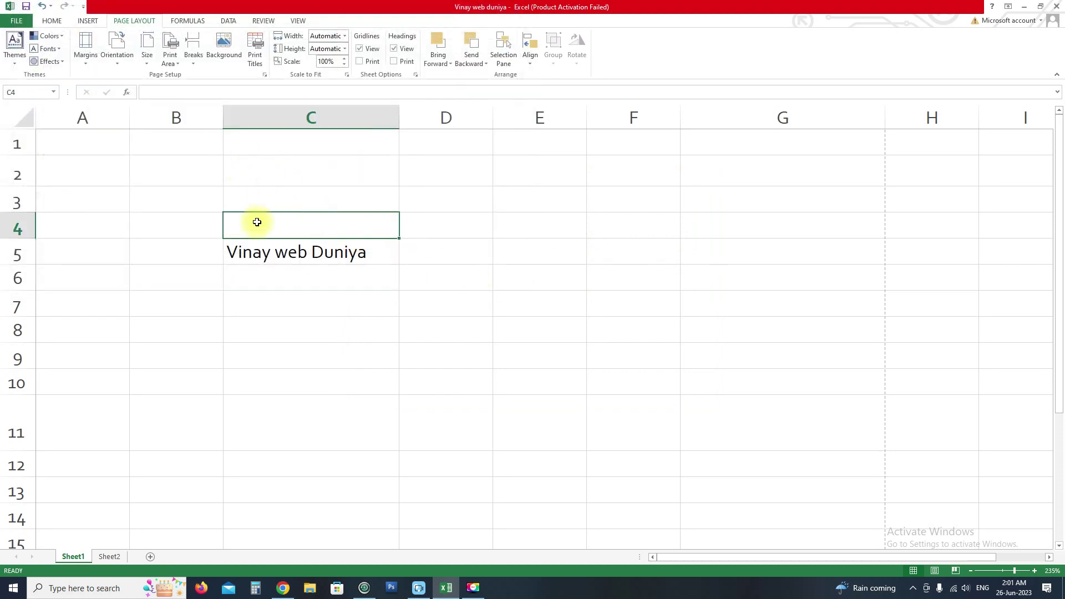
click(264, 258)
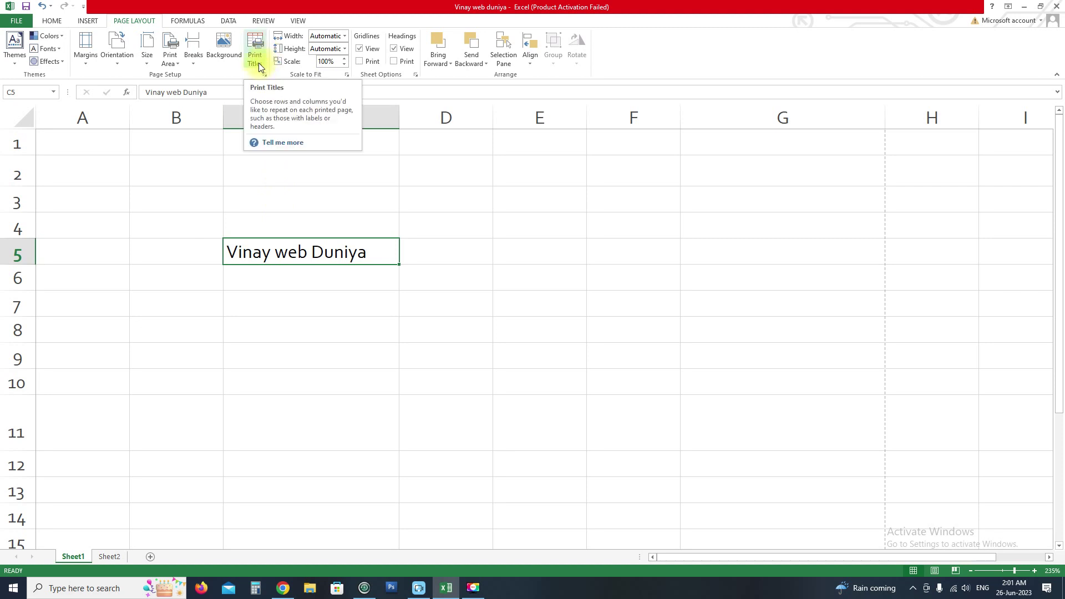
click(153, 168)
click(88, 164)
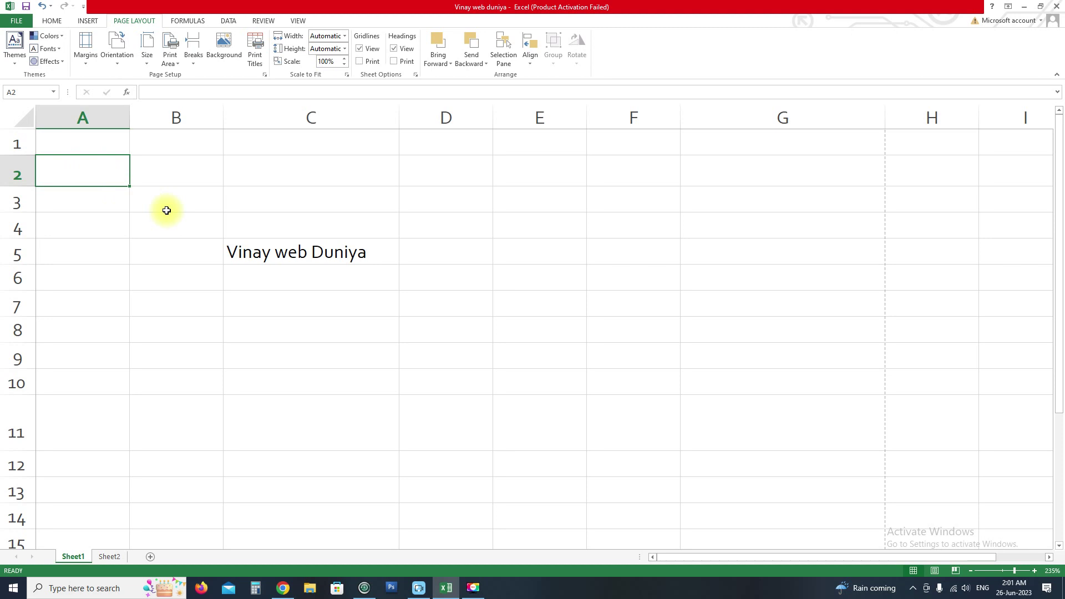
text(s.ni)
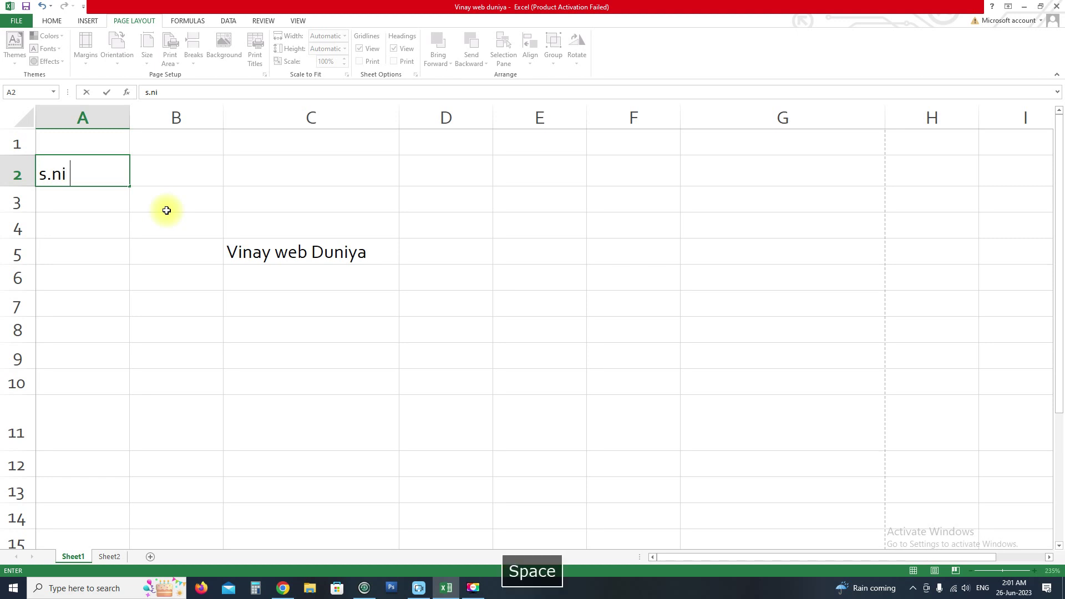
key(BackSpace)
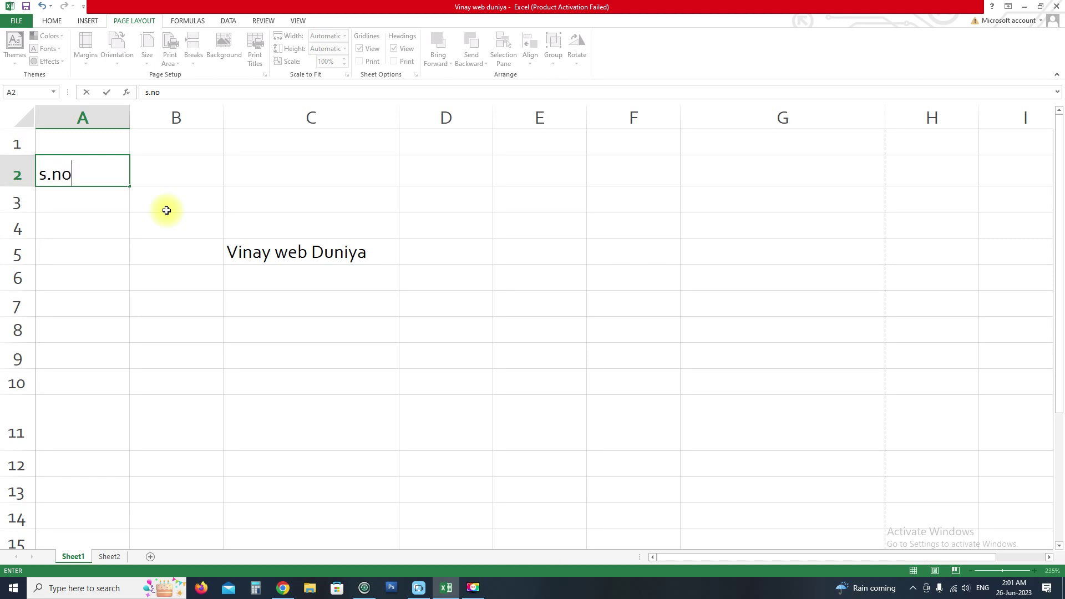
key(Tab)
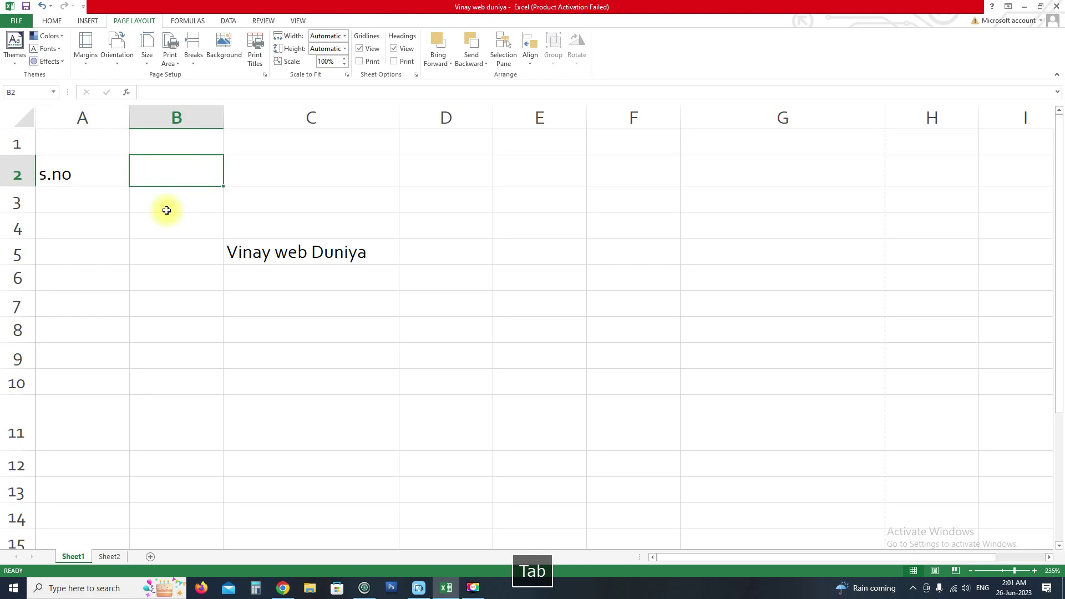
text(NAME)
key(Tab)
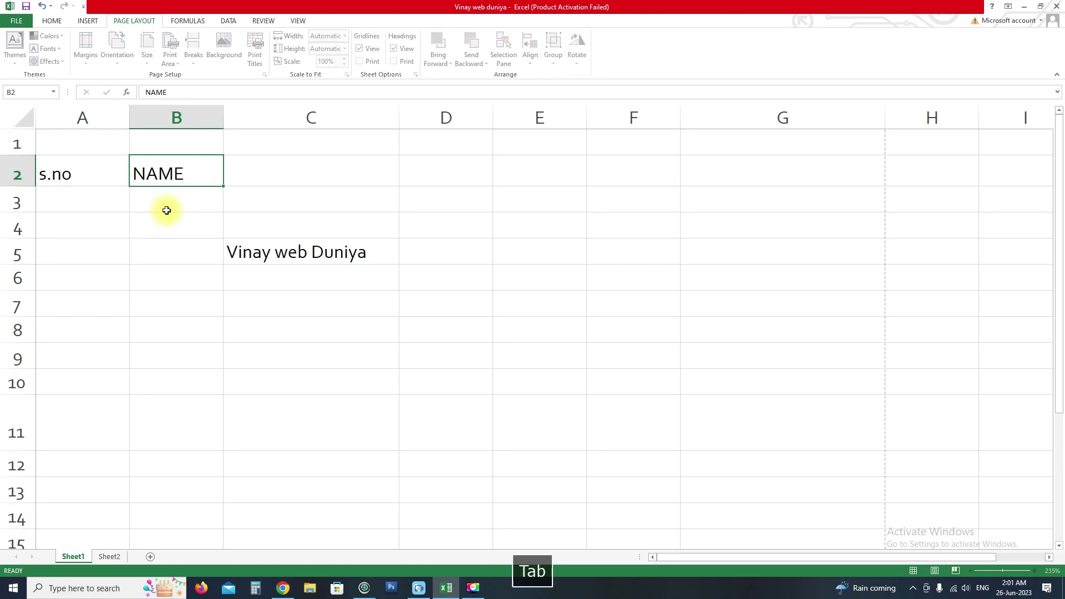
text(A)
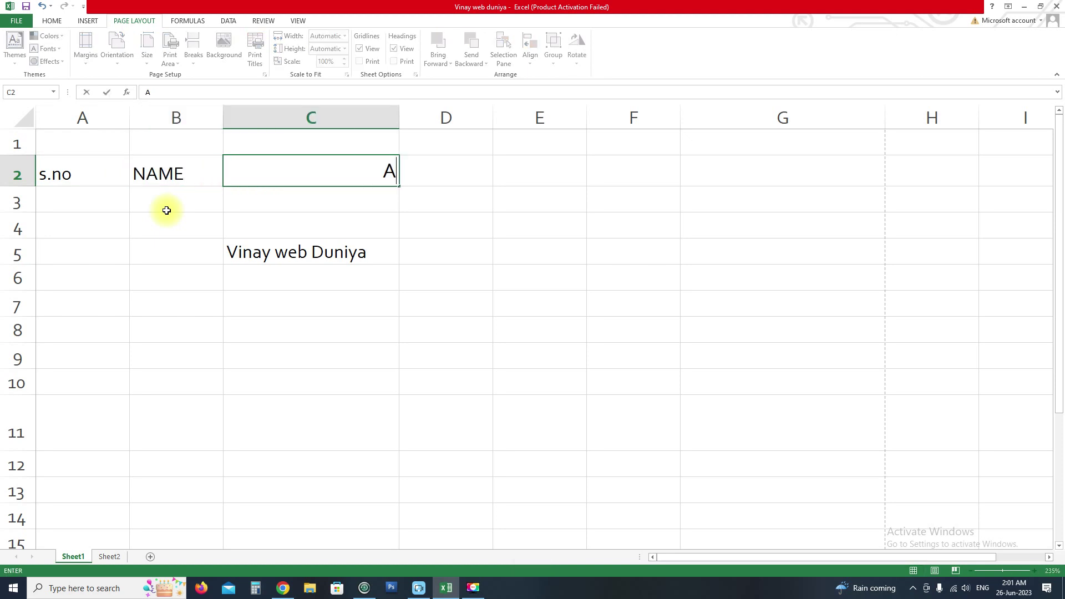
text(DDRESS)
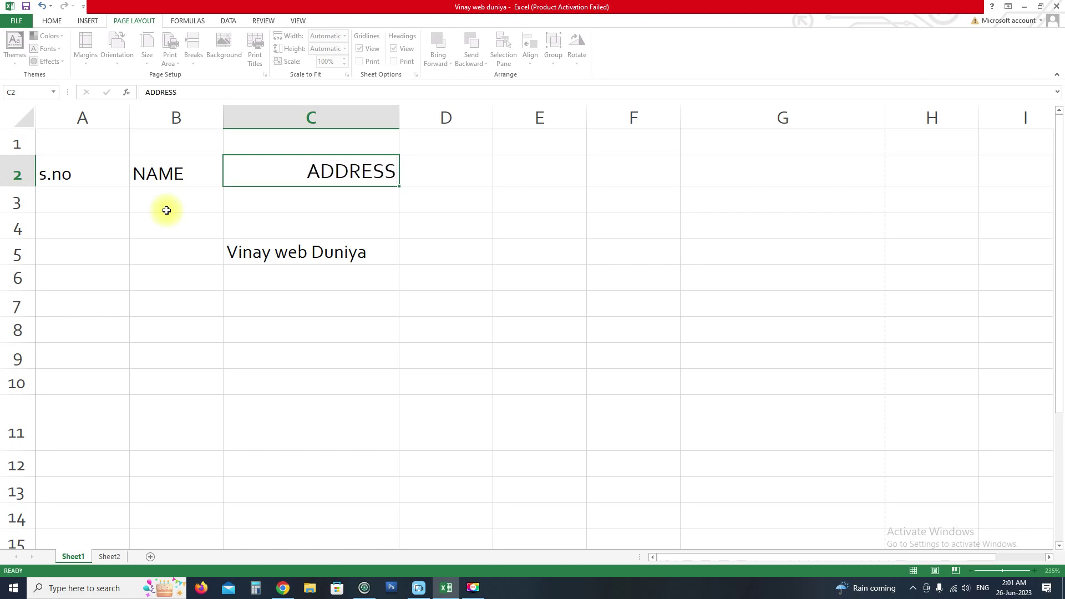
key(Return)
click(288, 181)
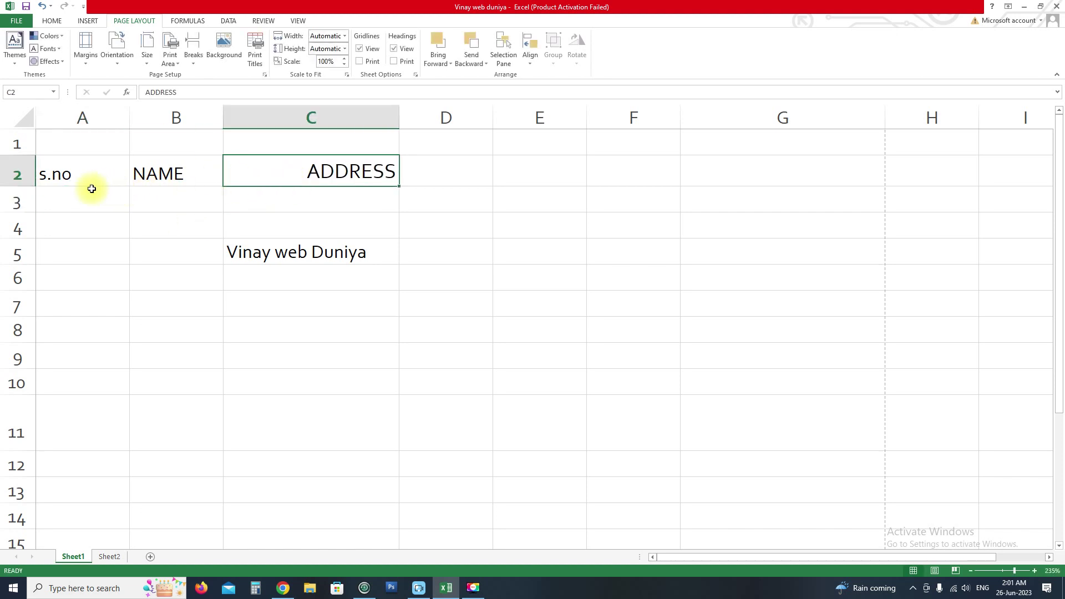
click(17, 175)
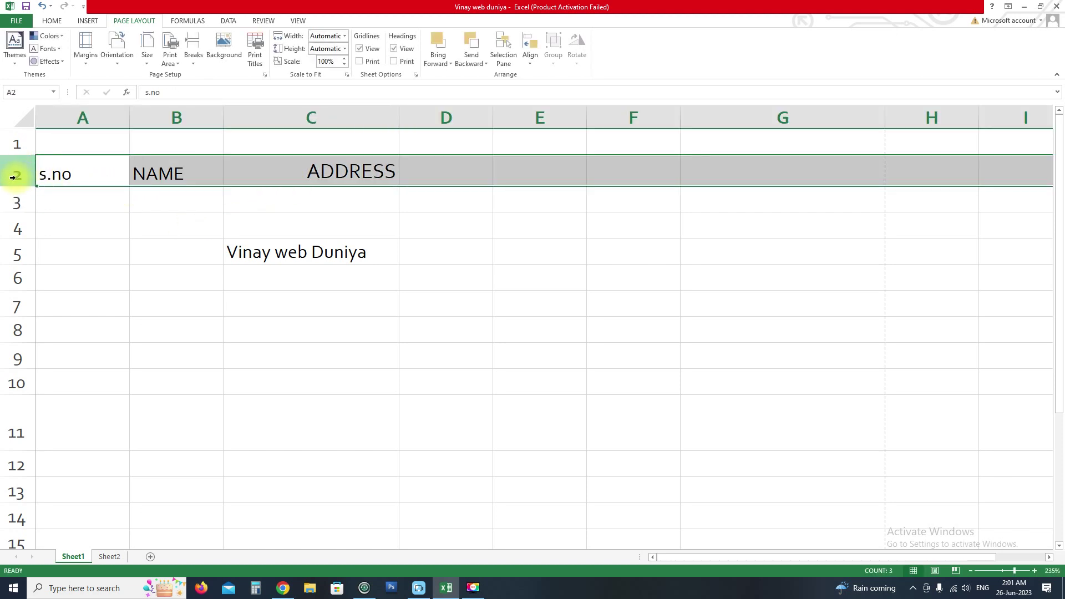
click(75, 556)
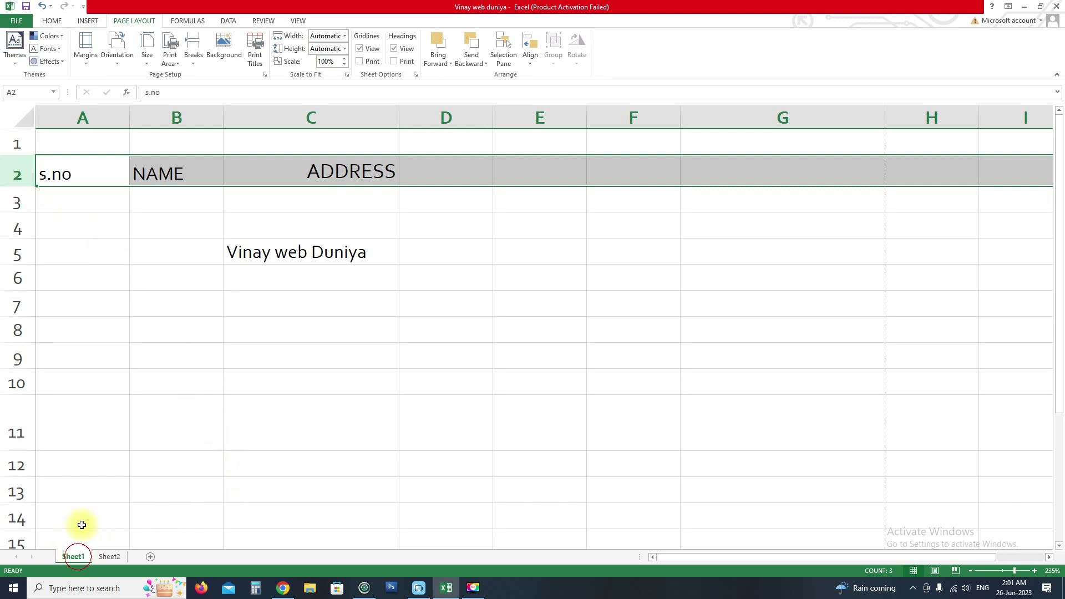
click(167, 363)
click(61, 173)
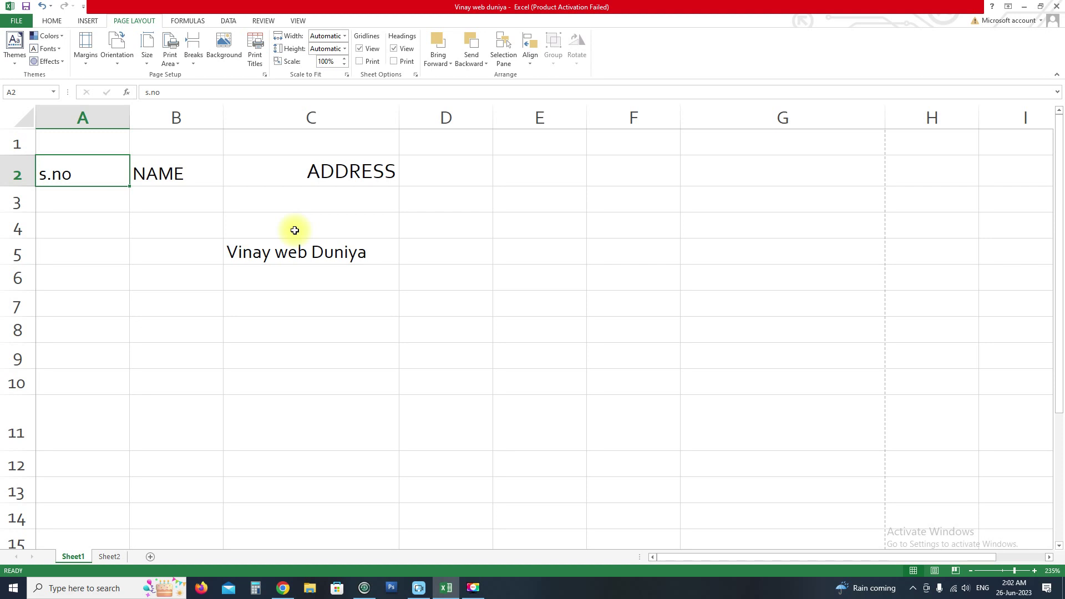
click(17, 173)
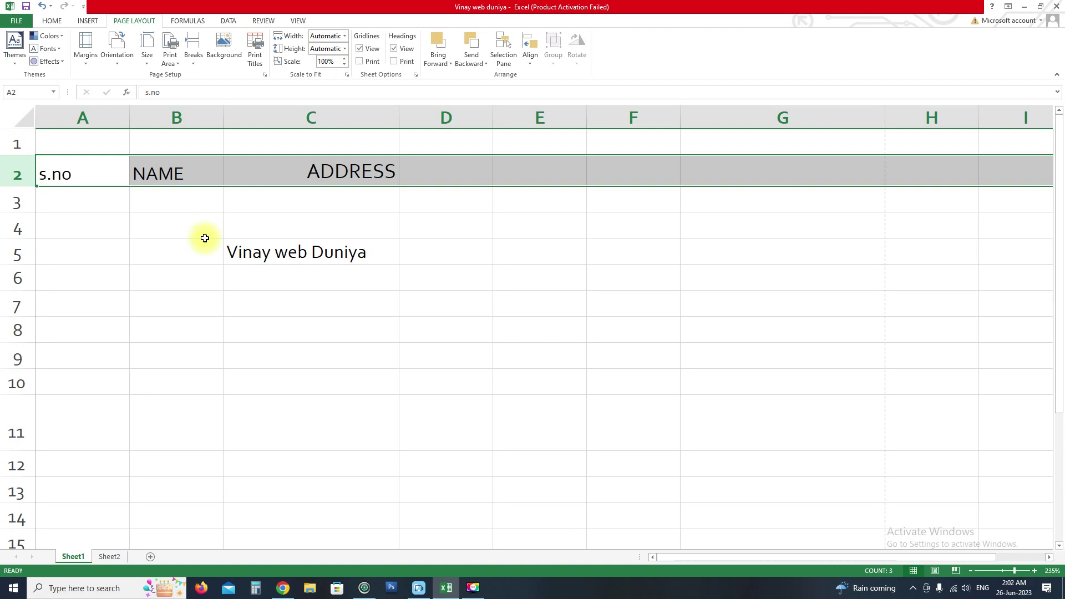
In the stock table workbook, select the header row A1:G1 (S.No. through Type)
key(F9)
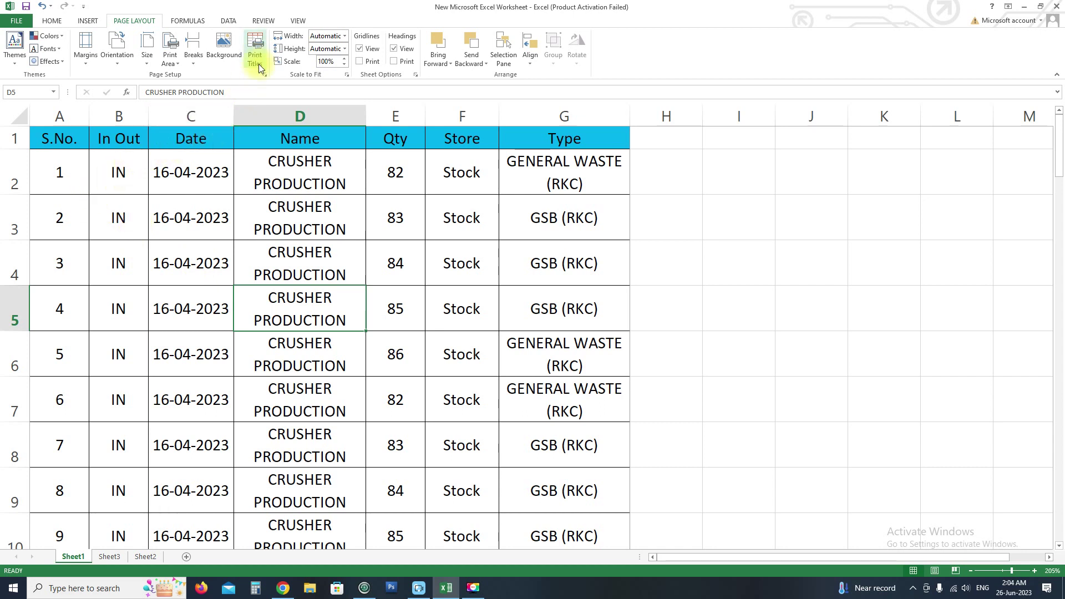
click(209, 201)
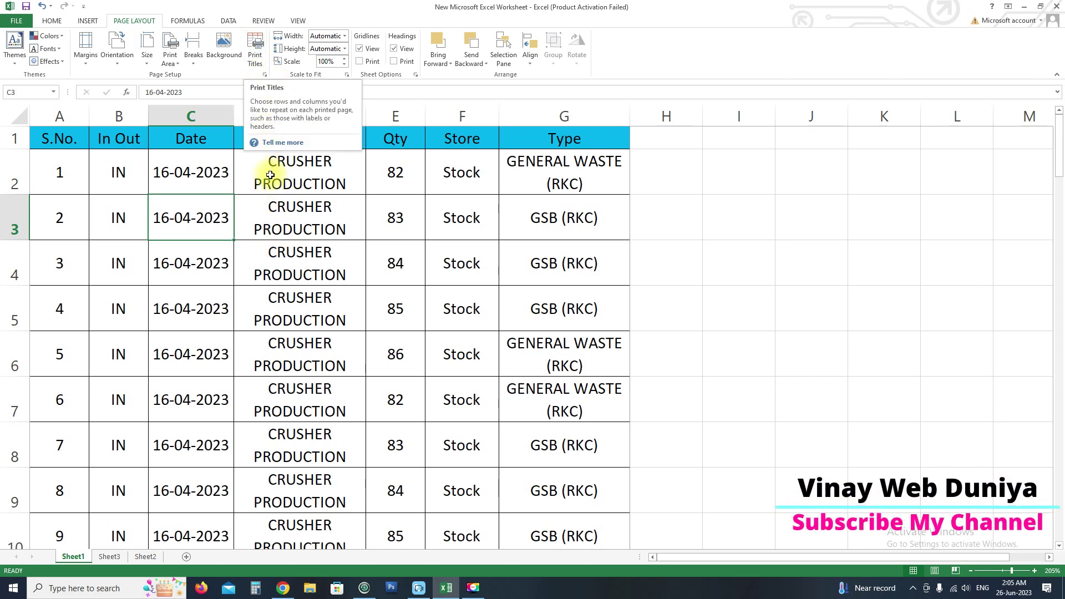
click(269, 172)
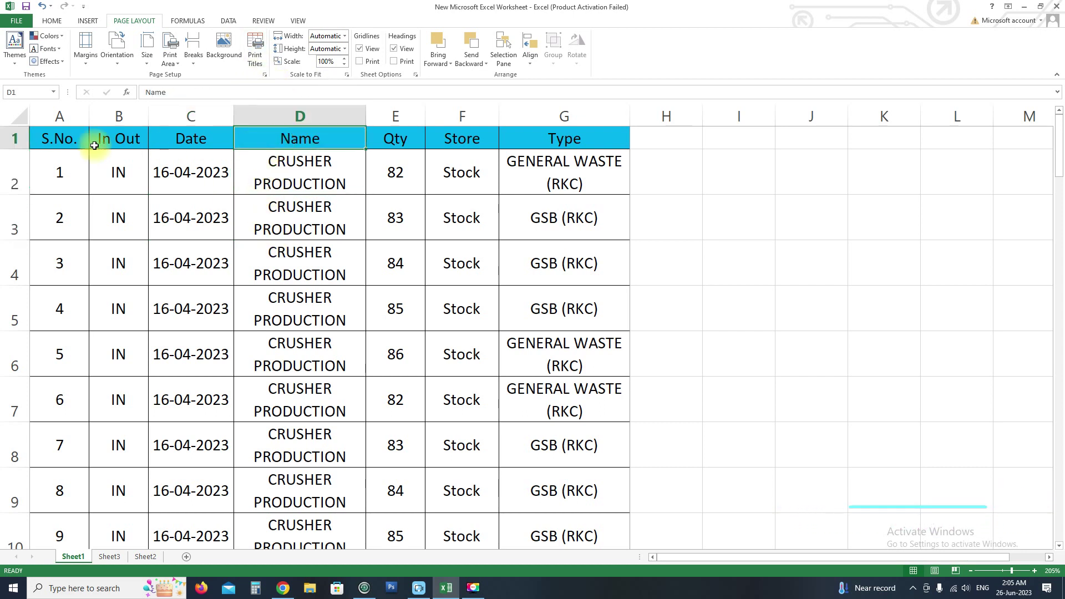
drag(57, 138, 549, 144)
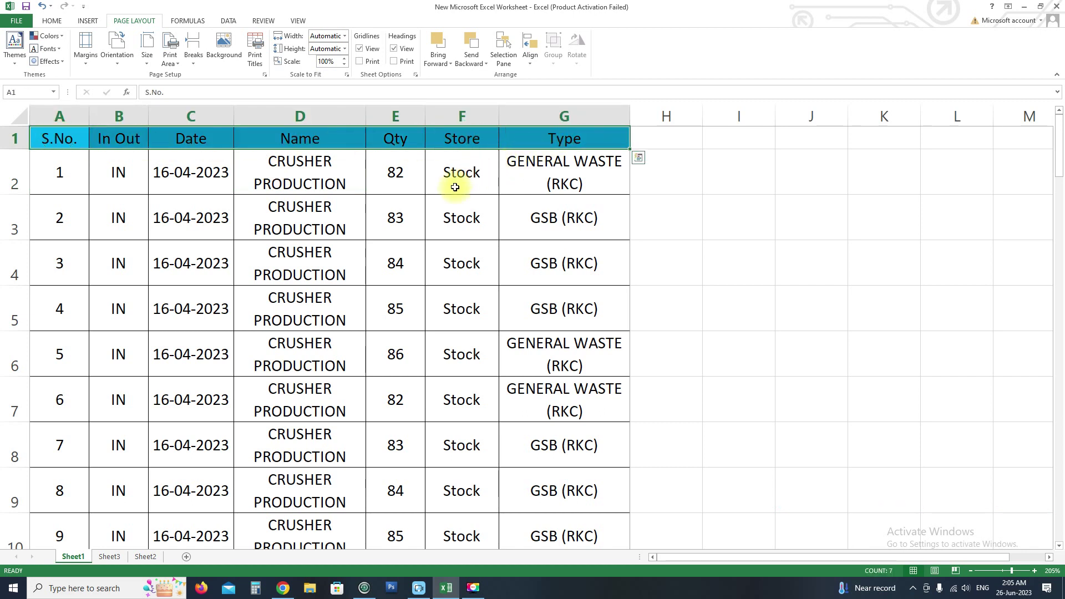
click(266, 171)
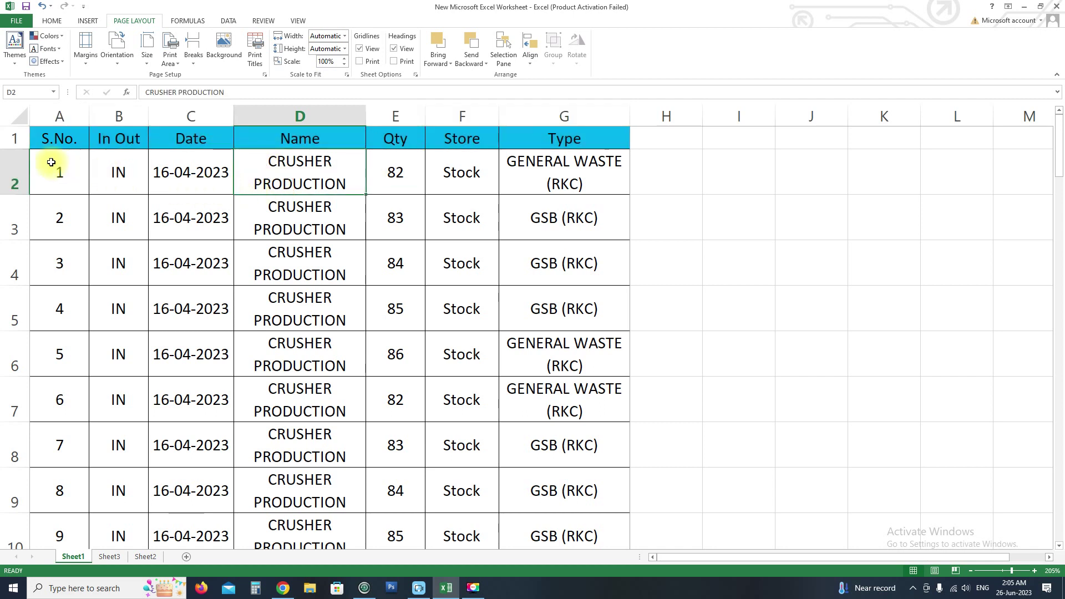
click(17, 20)
click(26, 155)
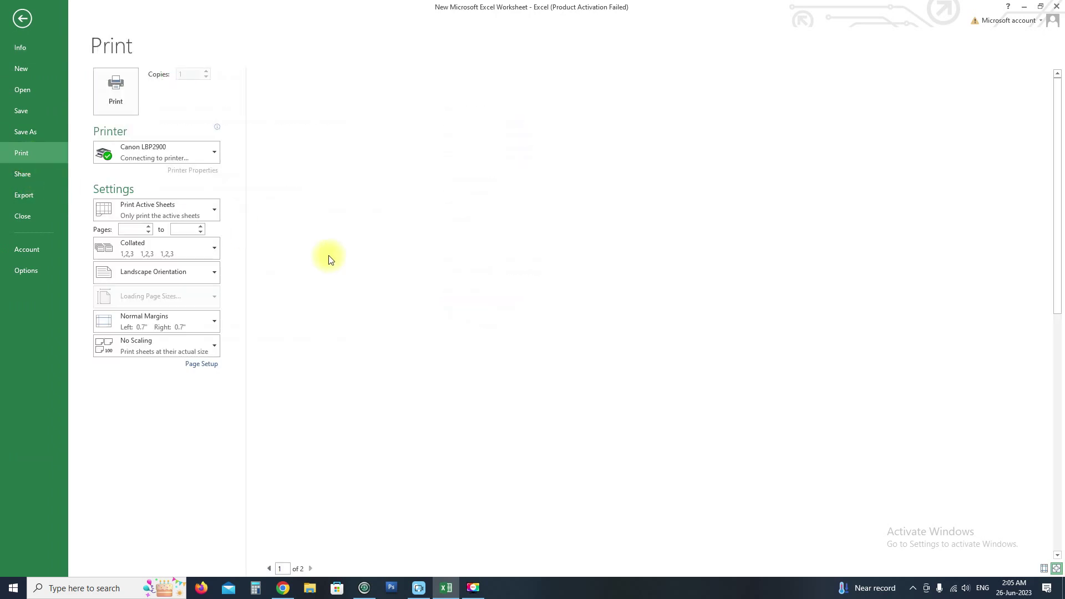
scroll(485, 253, down, 3)
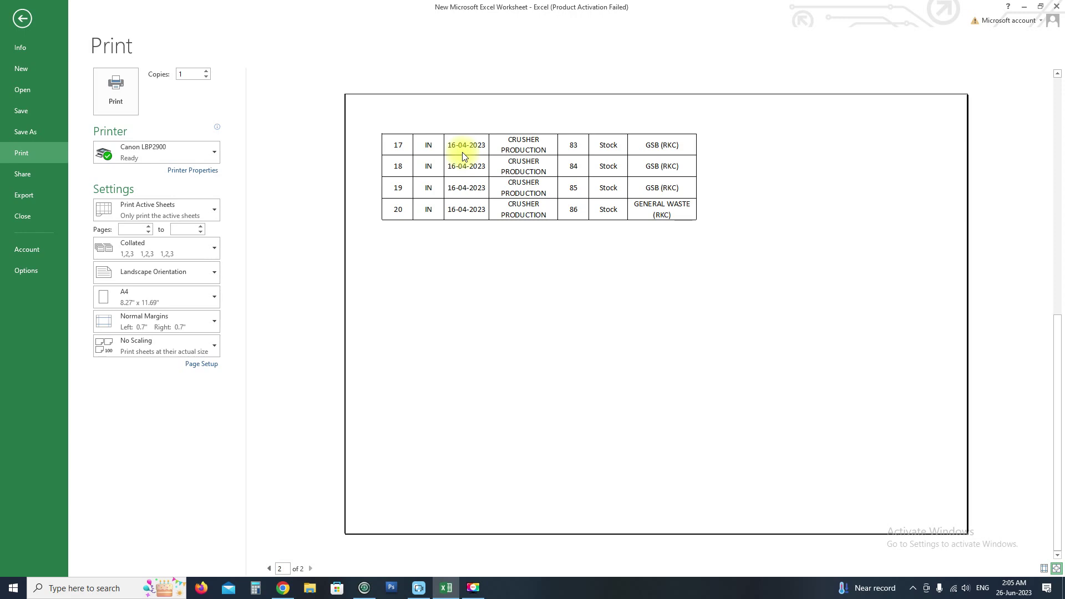
key(Escape)
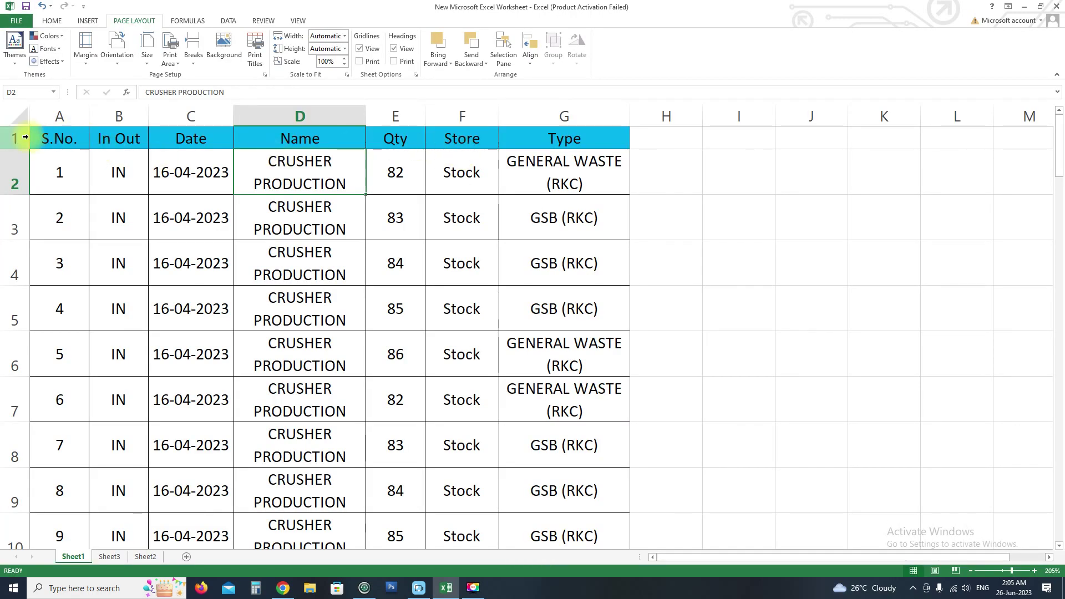
click(15, 138)
Set Rows to repeat at top to $1:$1 in Page Setup's print titles
click(258, 63)
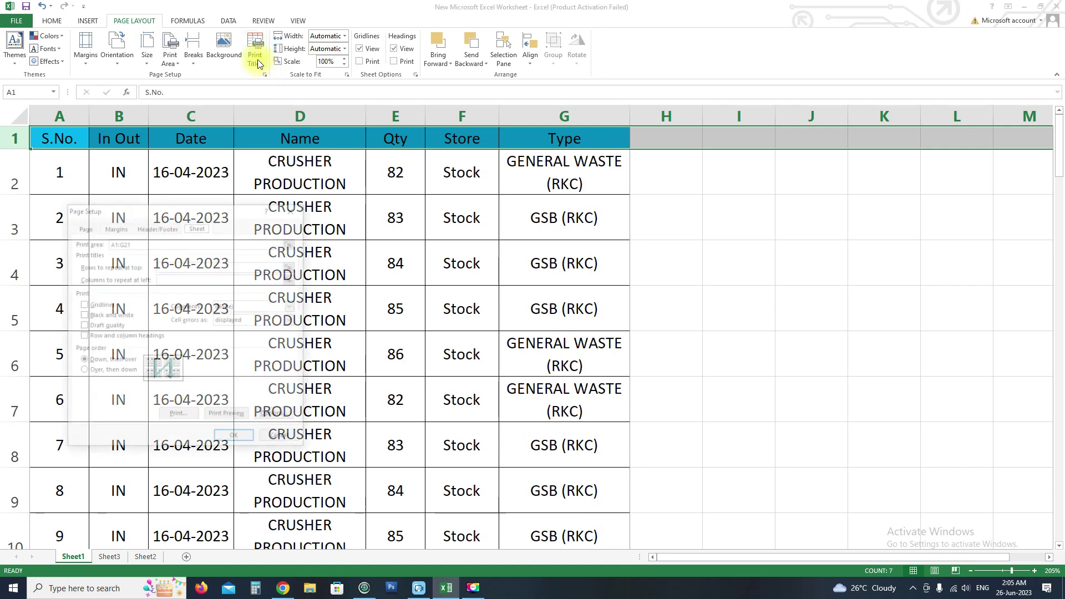
drag(207, 208, 506, 179)
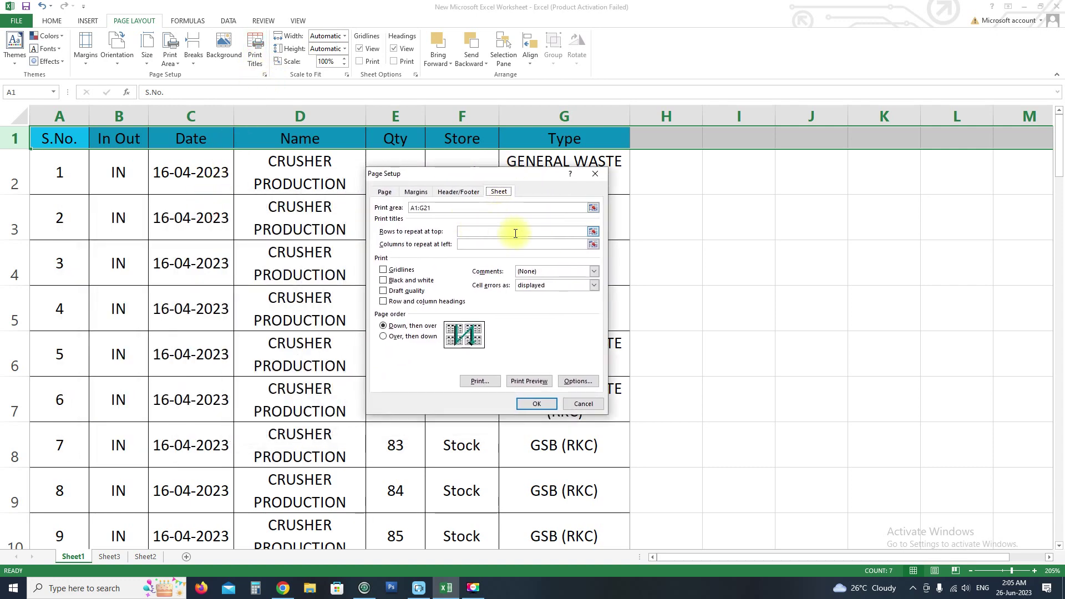
click(593, 232)
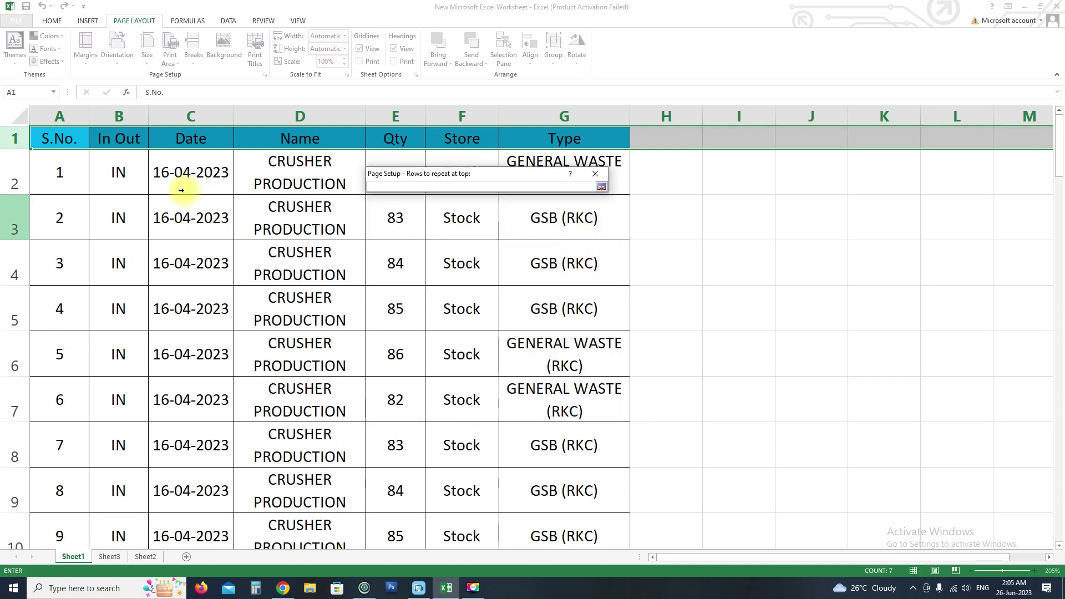
click(13, 139)
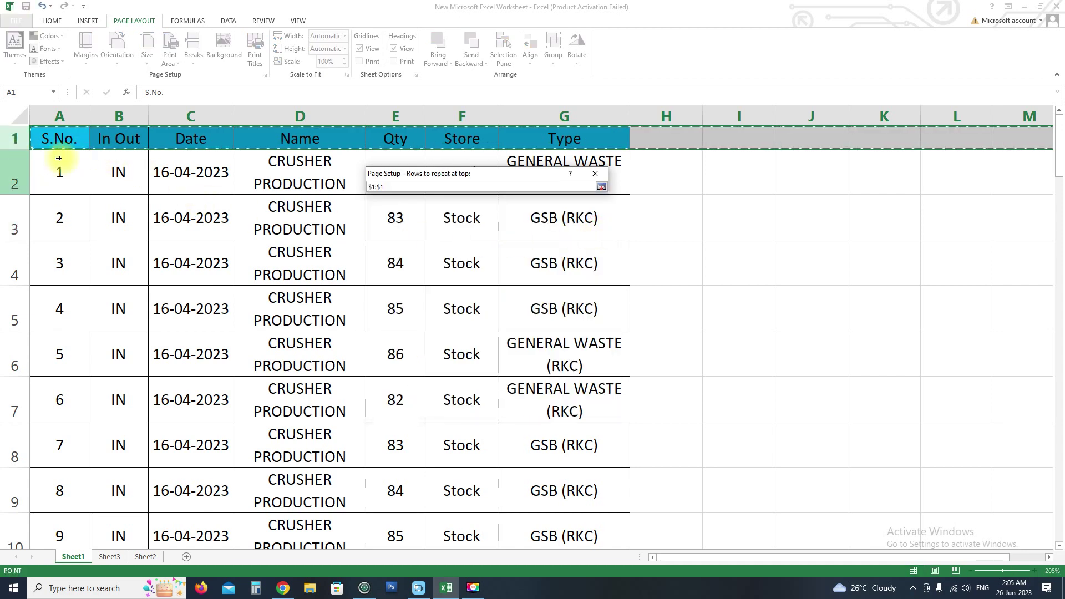
click(601, 187)
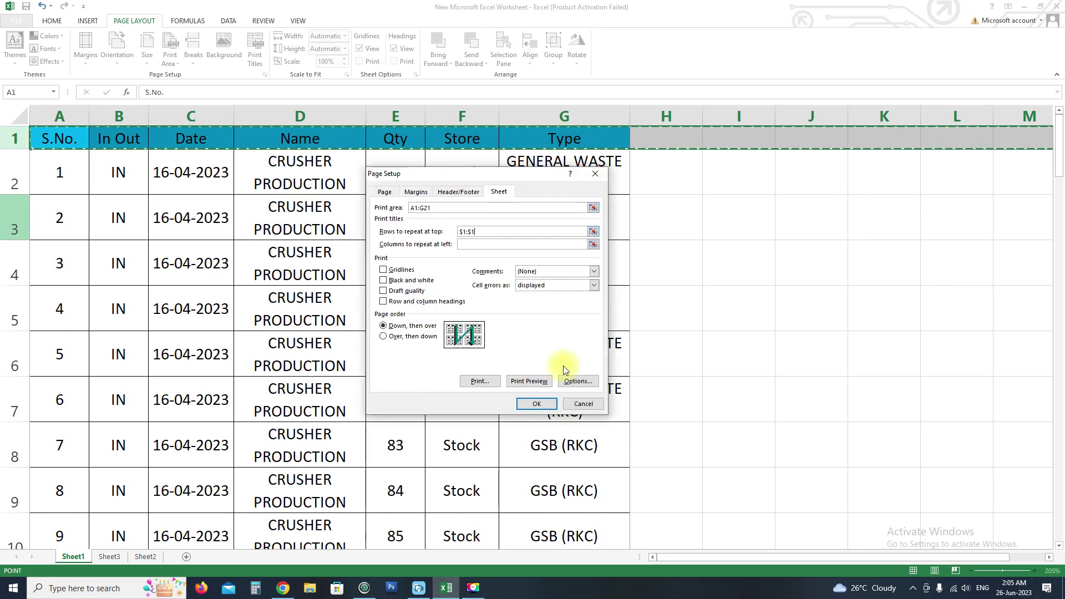
click(537, 403)
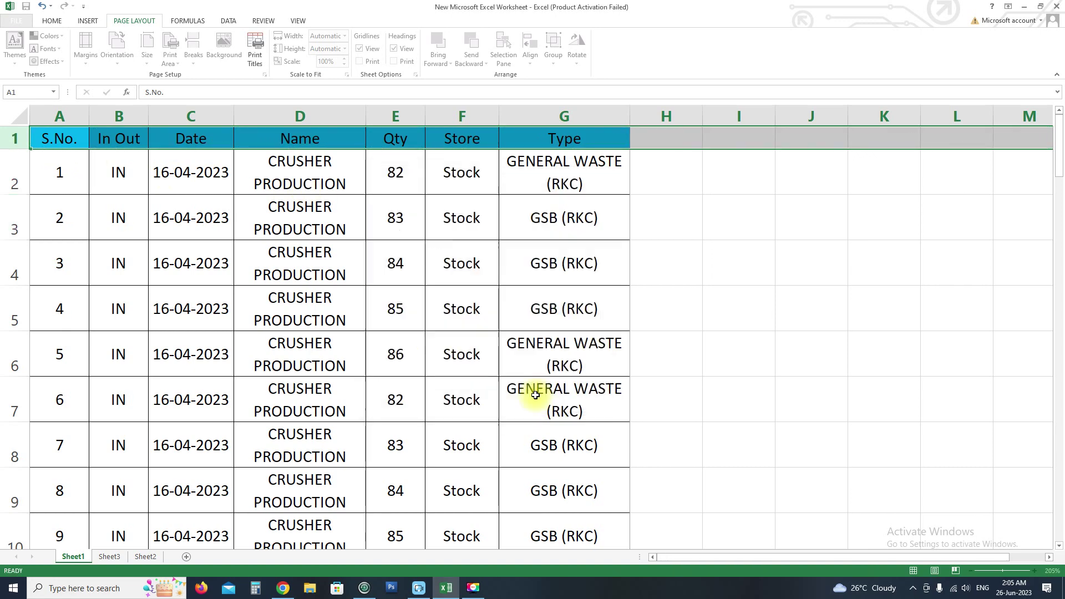
click(435, 263)
click(14, 139)
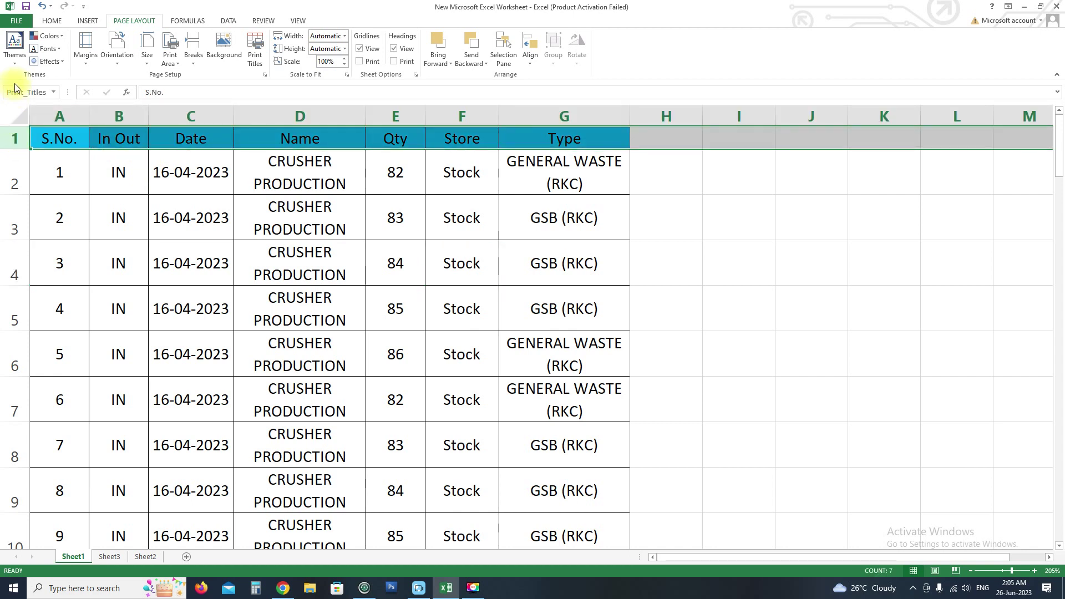
click(17, 21)
click(31, 152)
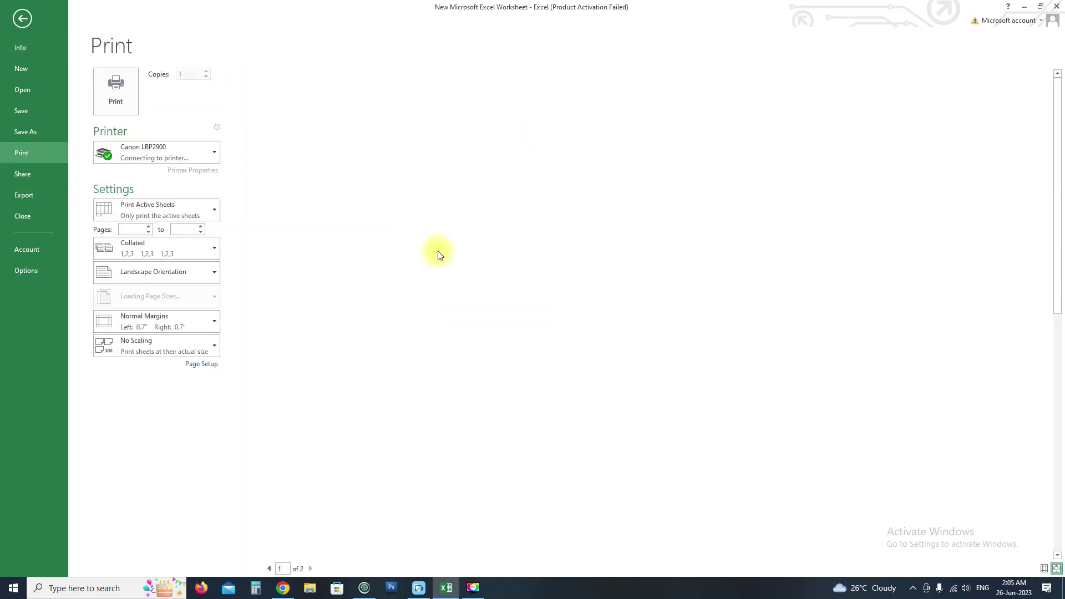
scroll(432, 237, down, 1)
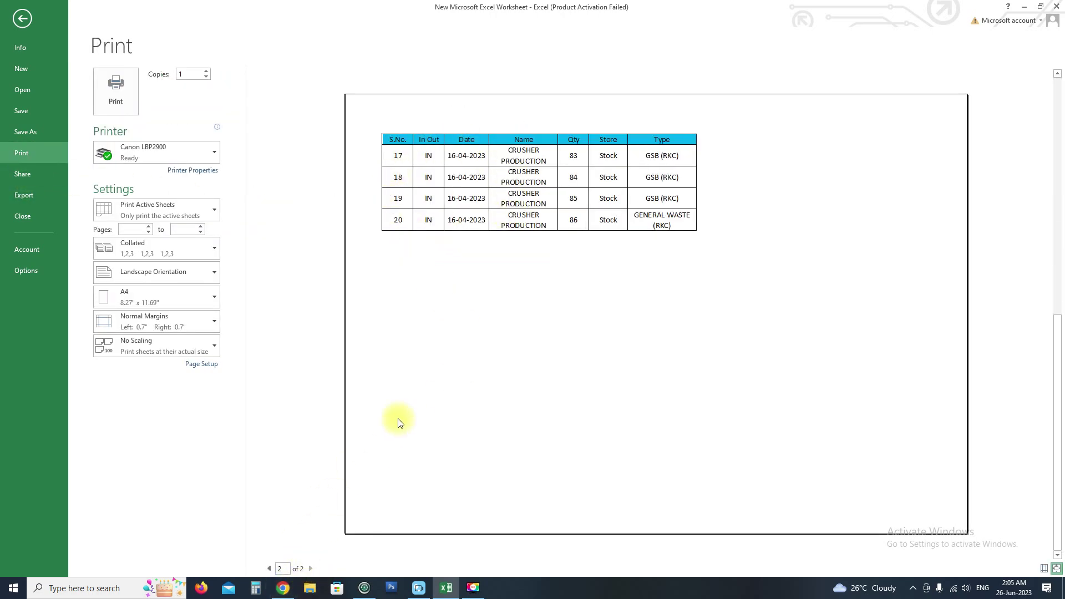
scroll(472, 326, up, 1)
scroll(443, 363, down, 1)
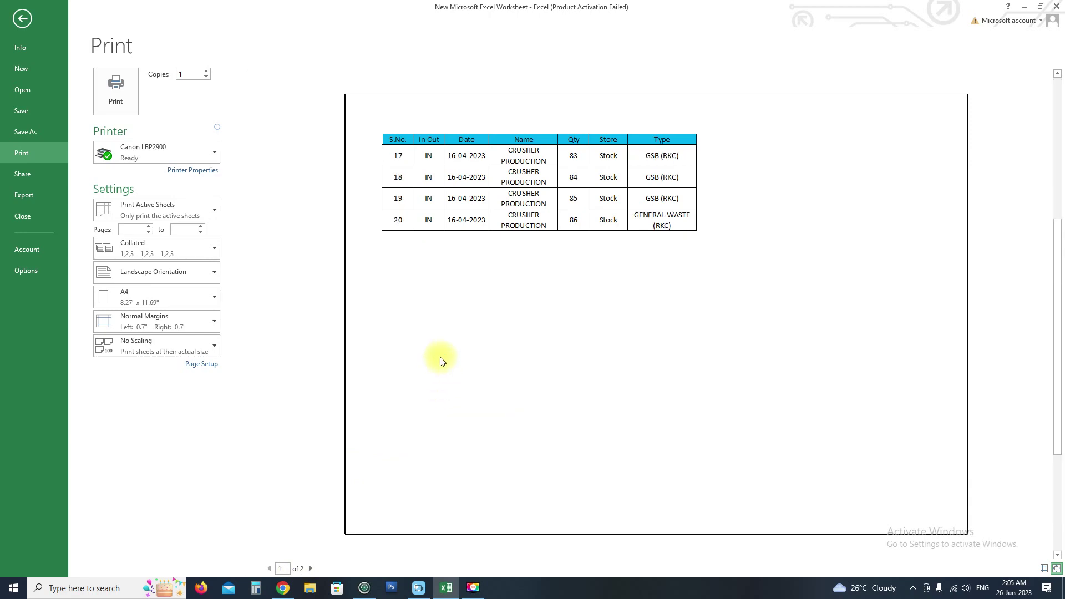
scroll(441, 338, up, 1)
scroll(442, 388, down, 1)
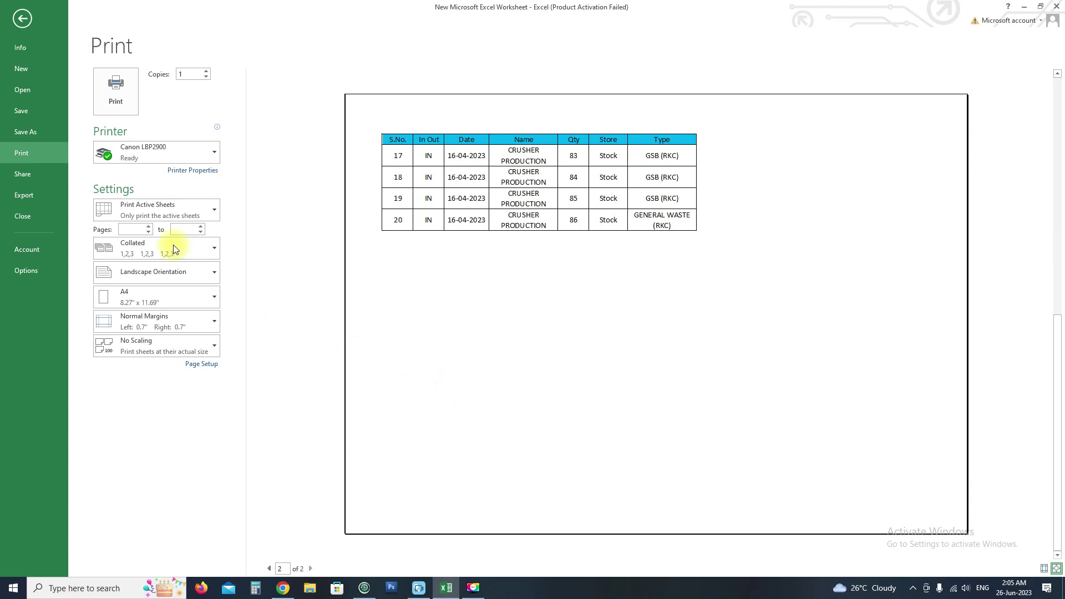
click(22, 18)
click(289, 218)
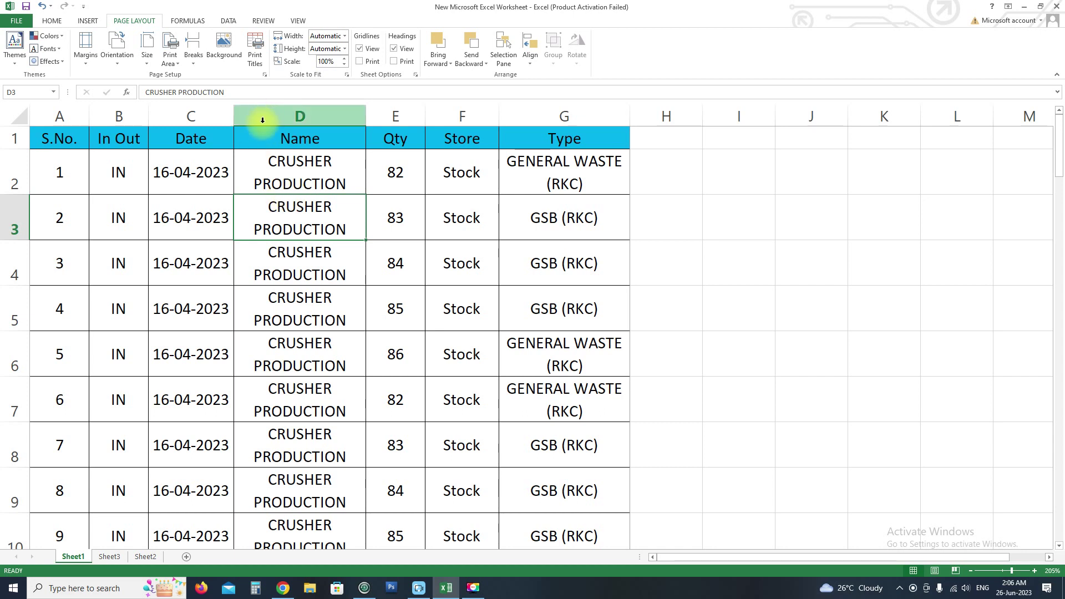
Lower the Scale to Fit value for the stock table from 100% to 90%
click(285, 139)
click(307, 230)
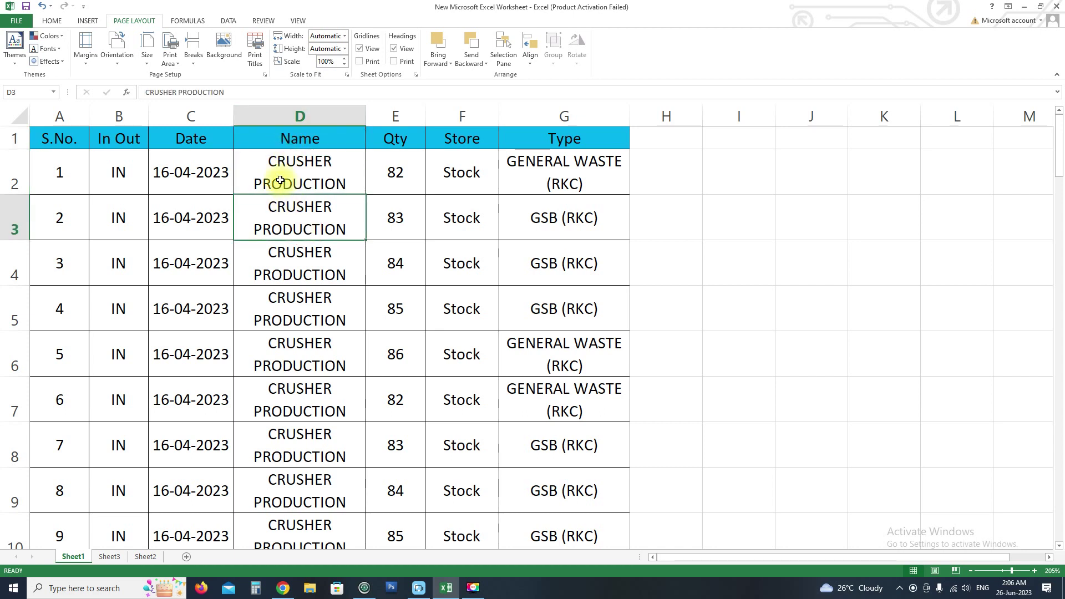
click(309, 170)
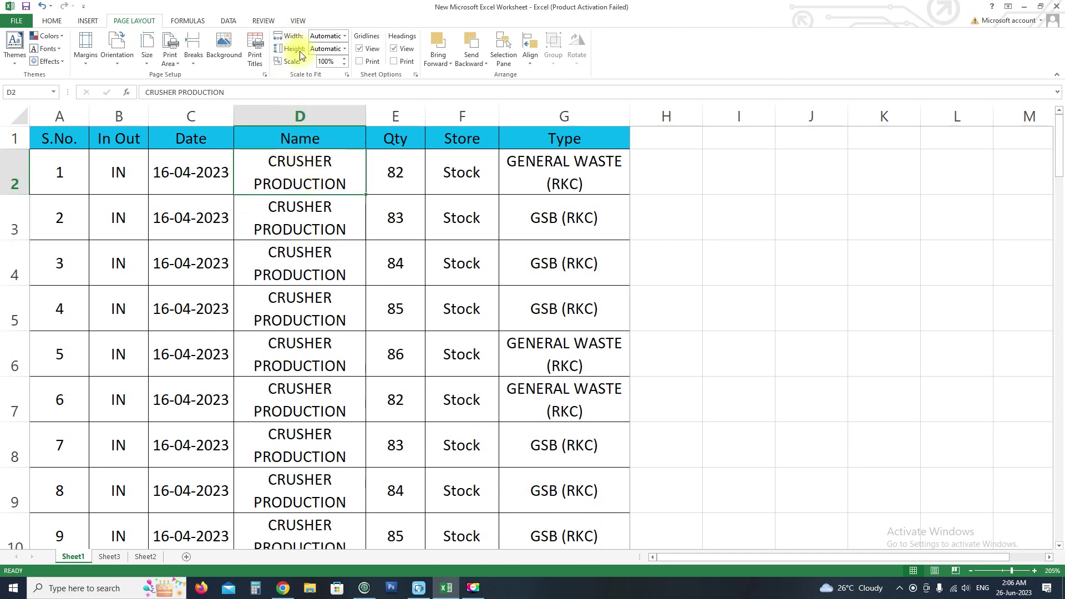
click(560, 216)
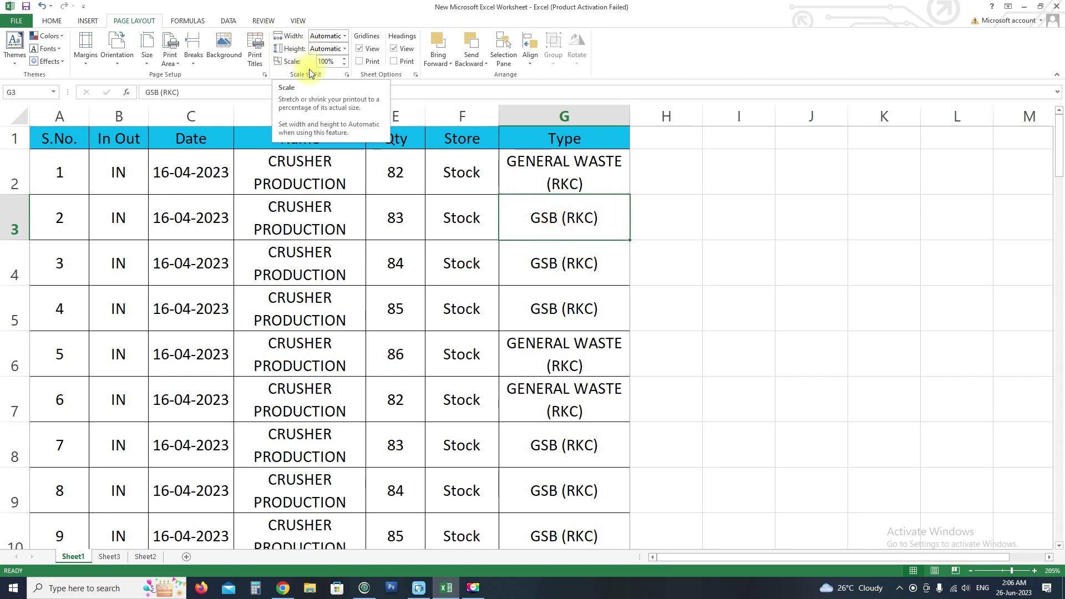
click(344, 64)
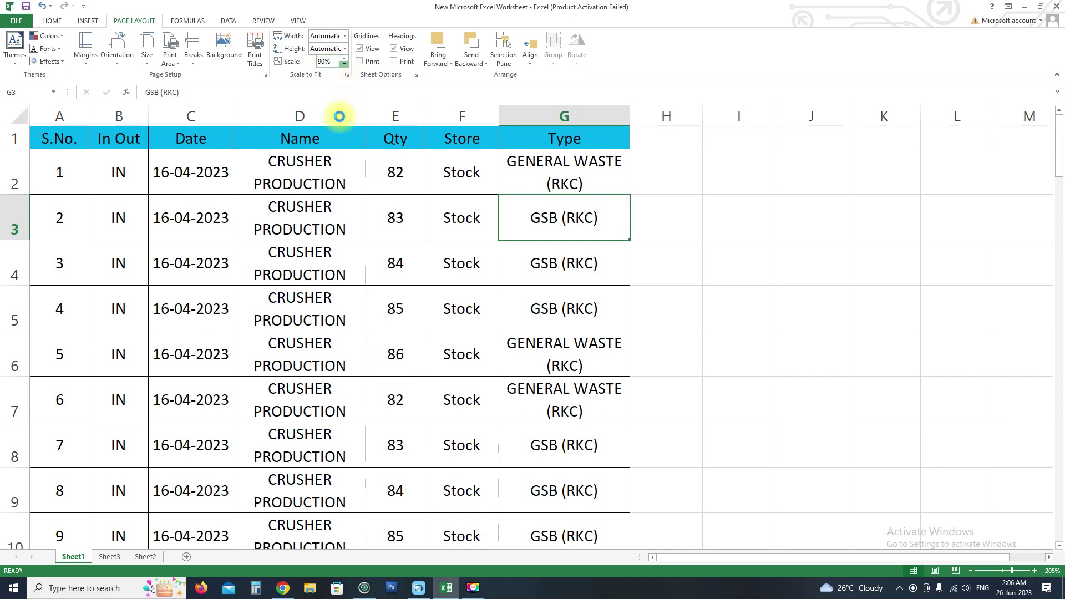
click(345, 219)
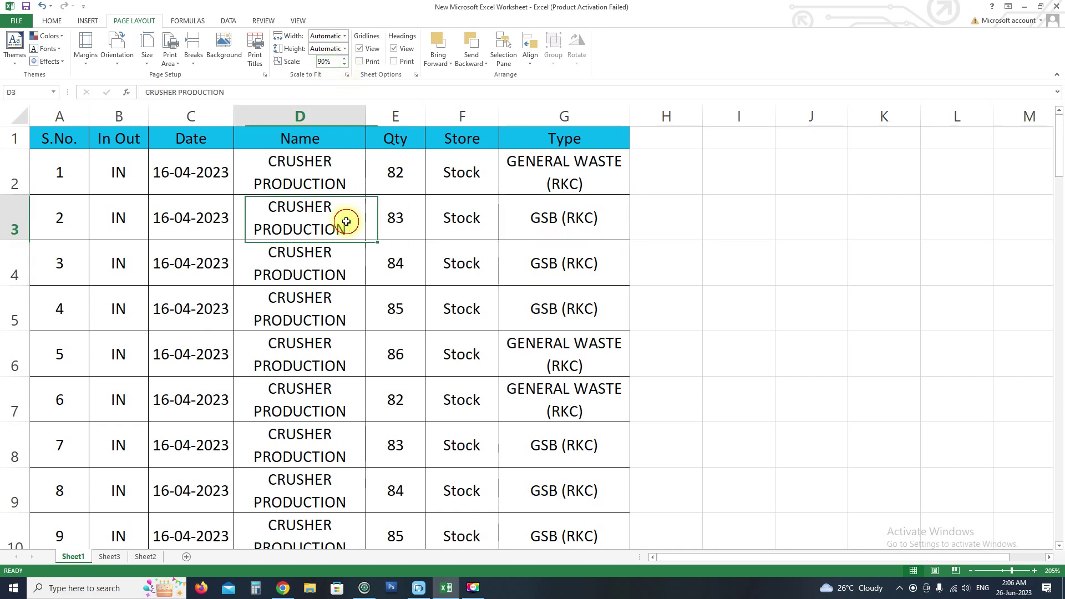
Toggle Gridlines View and Headings View off and back on
click(362, 49)
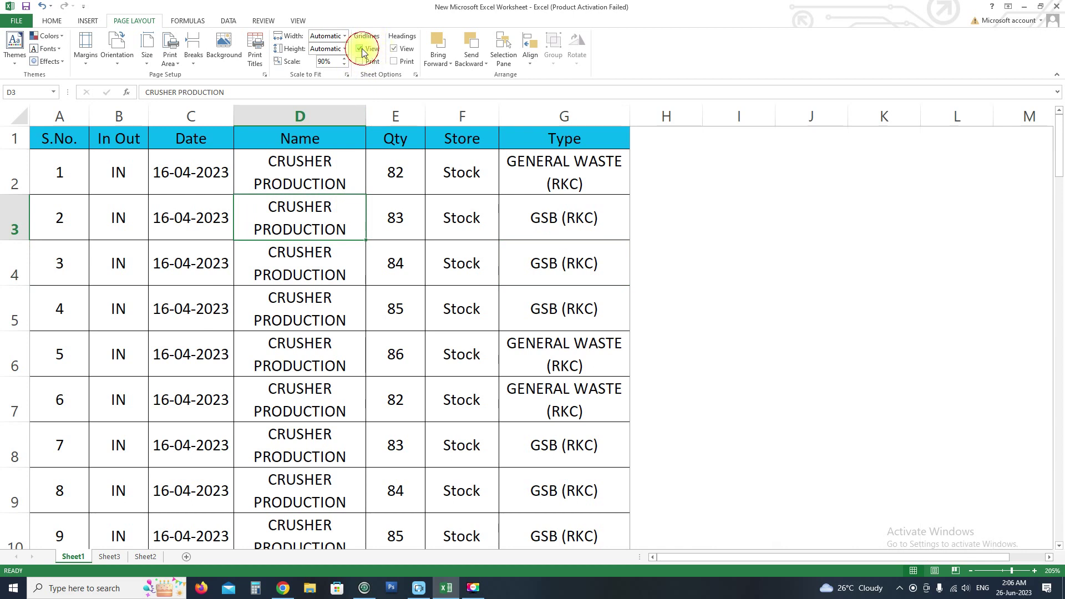
click(362, 49)
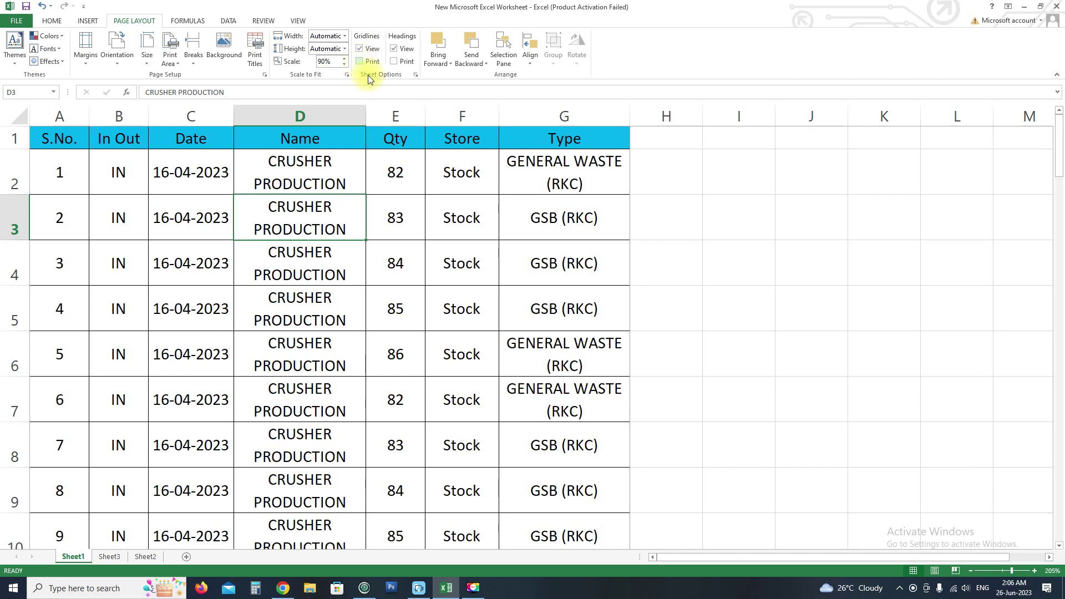
click(394, 49)
click(393, 49)
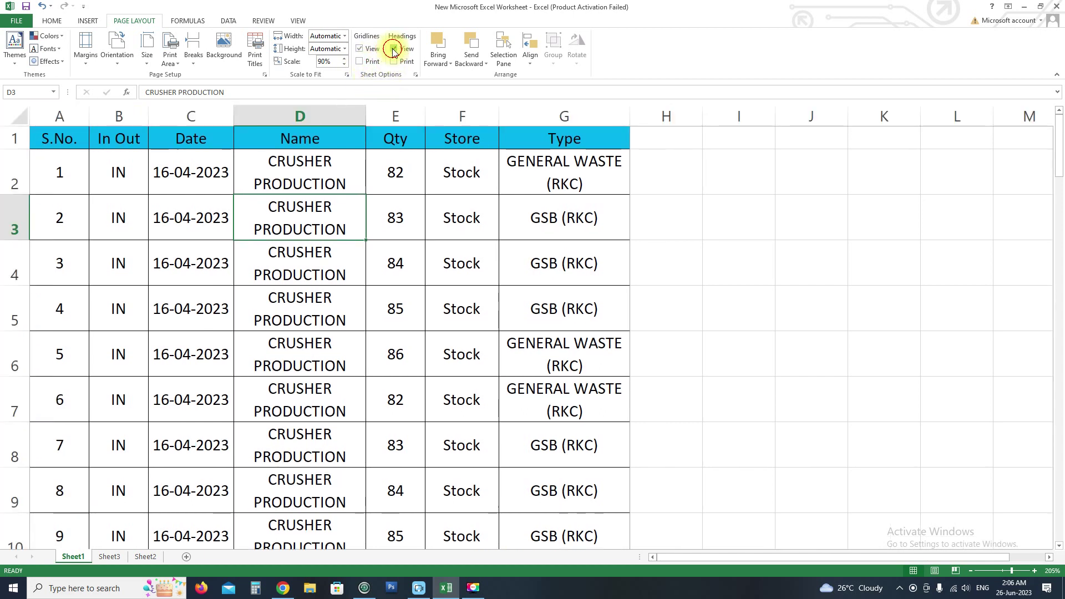
click(393, 49)
click(394, 48)
click(394, 49)
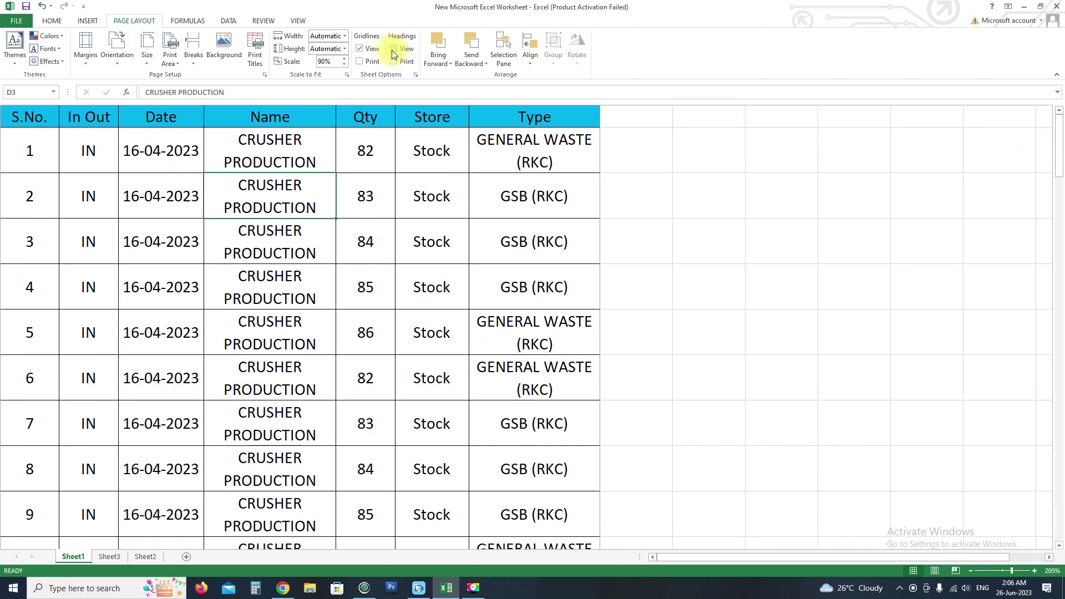
click(393, 49)
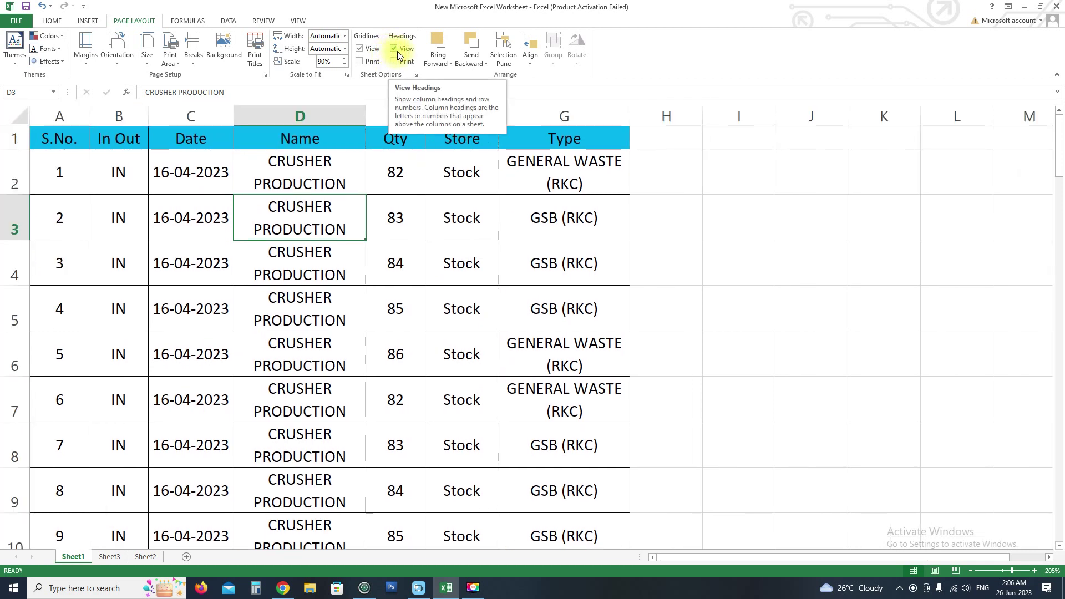
Hide the gridlines and check the blank area below the table, leaving gridlines off
click(363, 51)
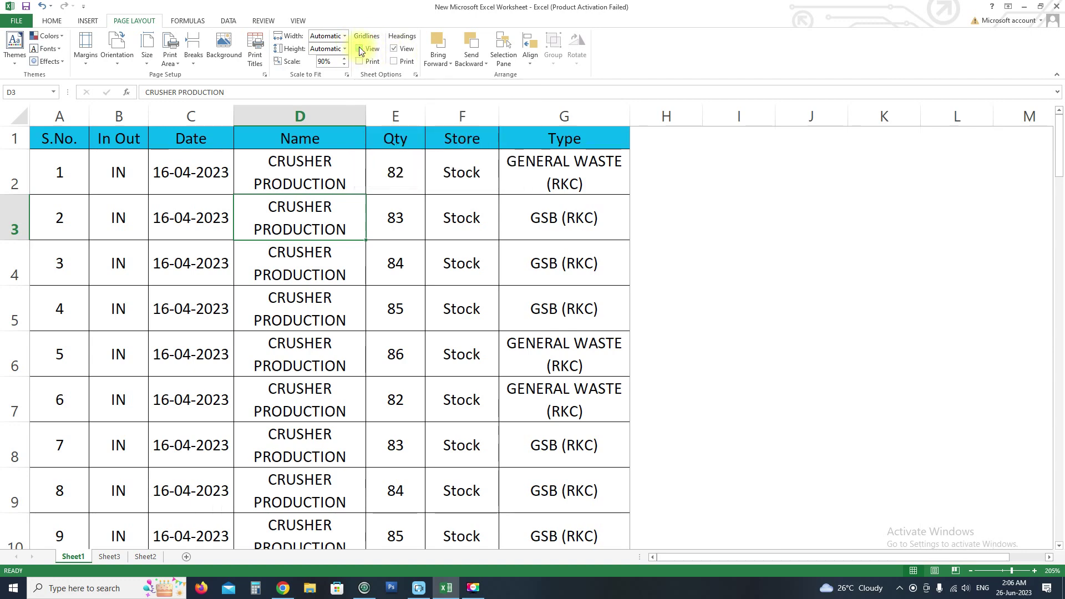
scroll(425, 277, down, 7)
scroll(426, 283, down, 7)
scroll(425, 294, down, 12)
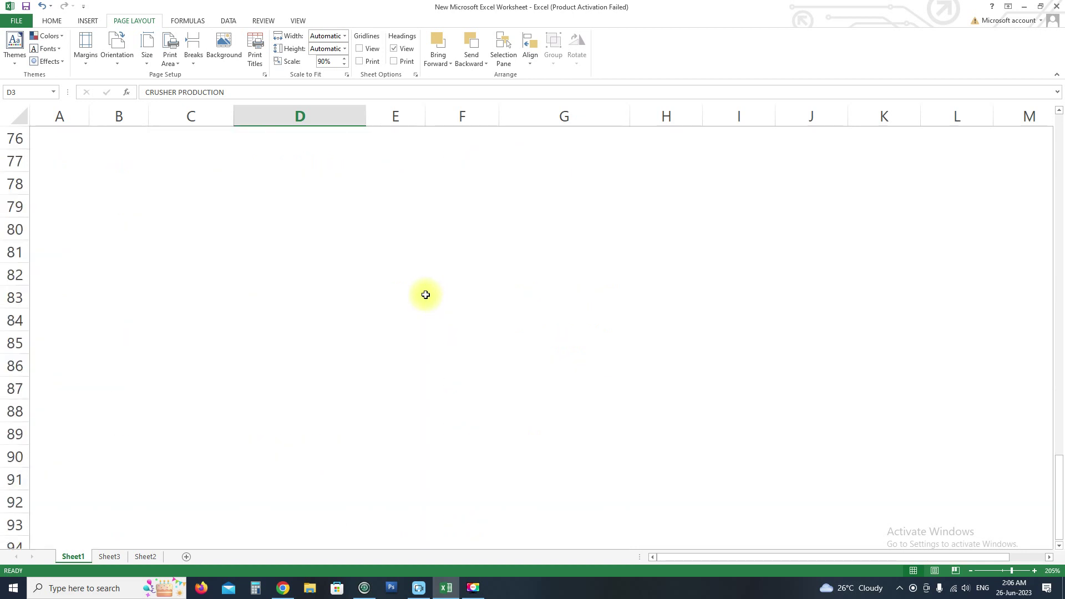
scroll(388, 297, down, 7)
click(339, 300)
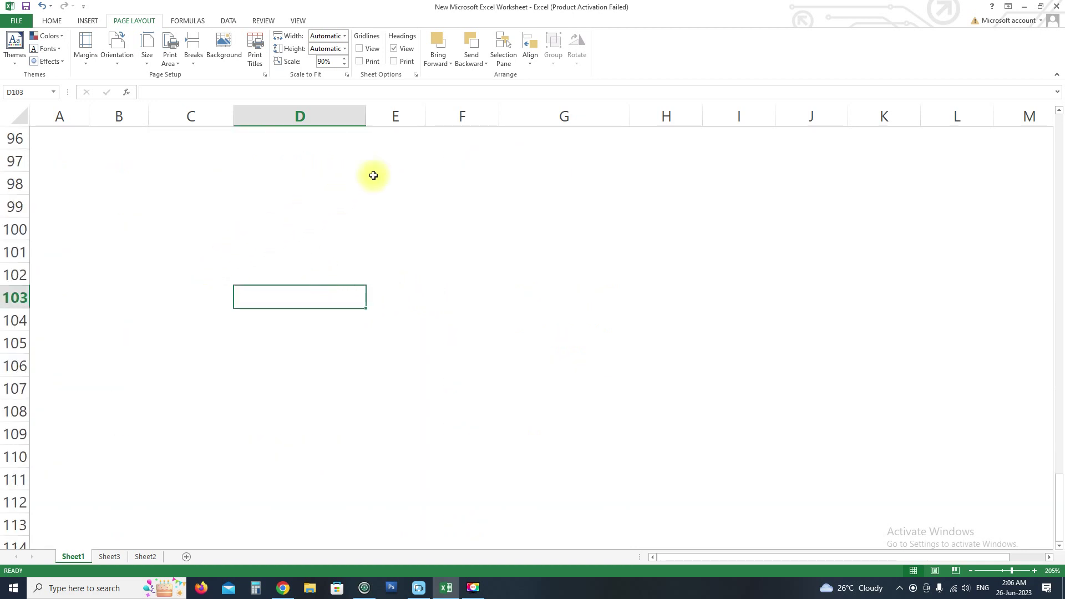
click(362, 48)
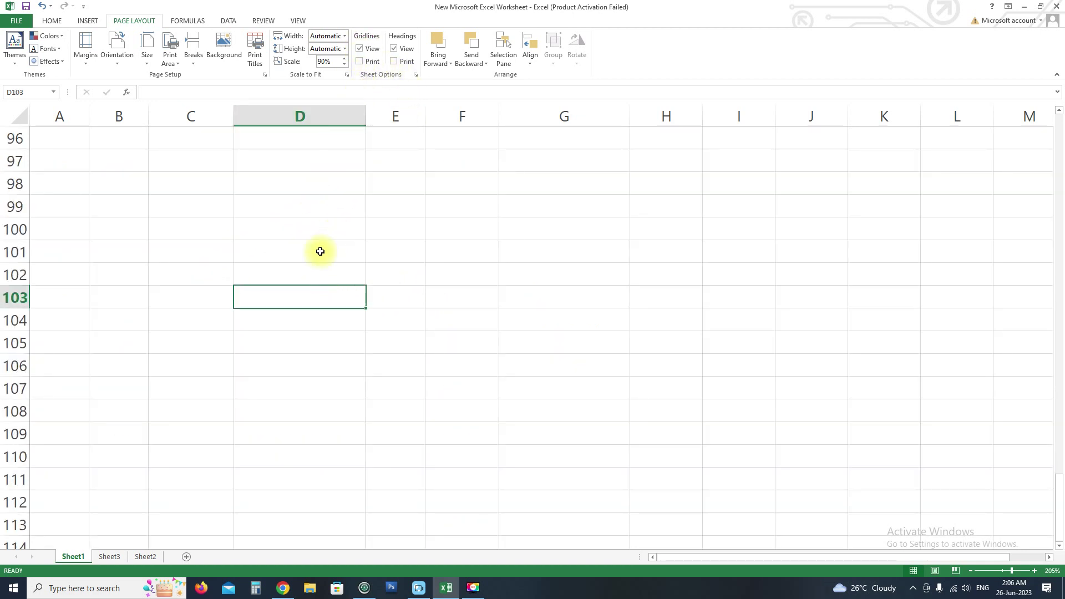
drag(209, 207, 506, 433)
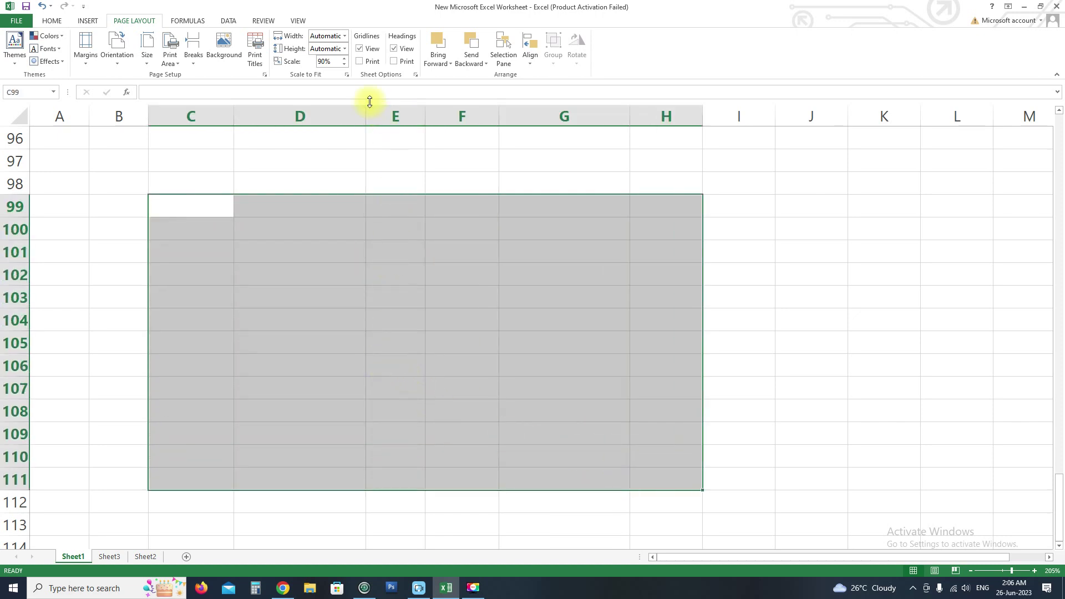
click(361, 49)
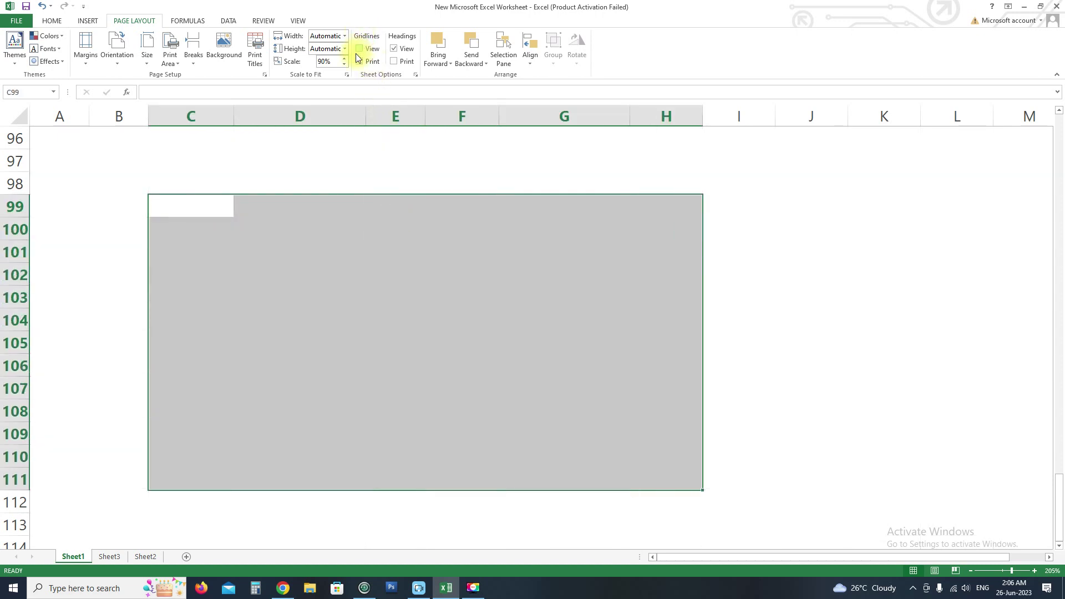
click(302, 314)
Toggle the headings display and scroll back up to the table with headings visible
scroll(366, 337, up, 2)
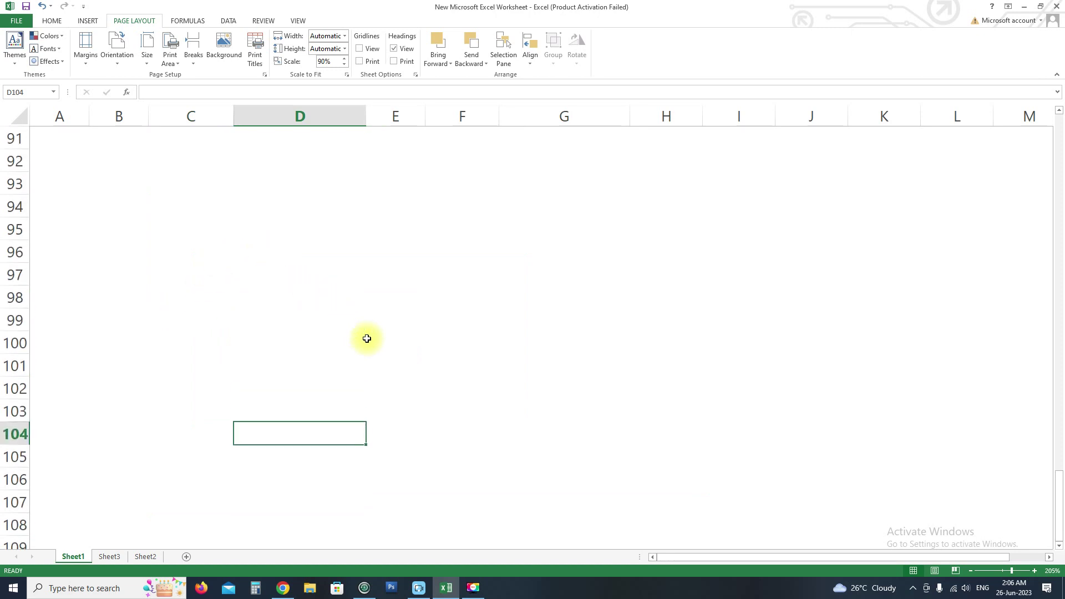
scroll(352, 210, up, 2)
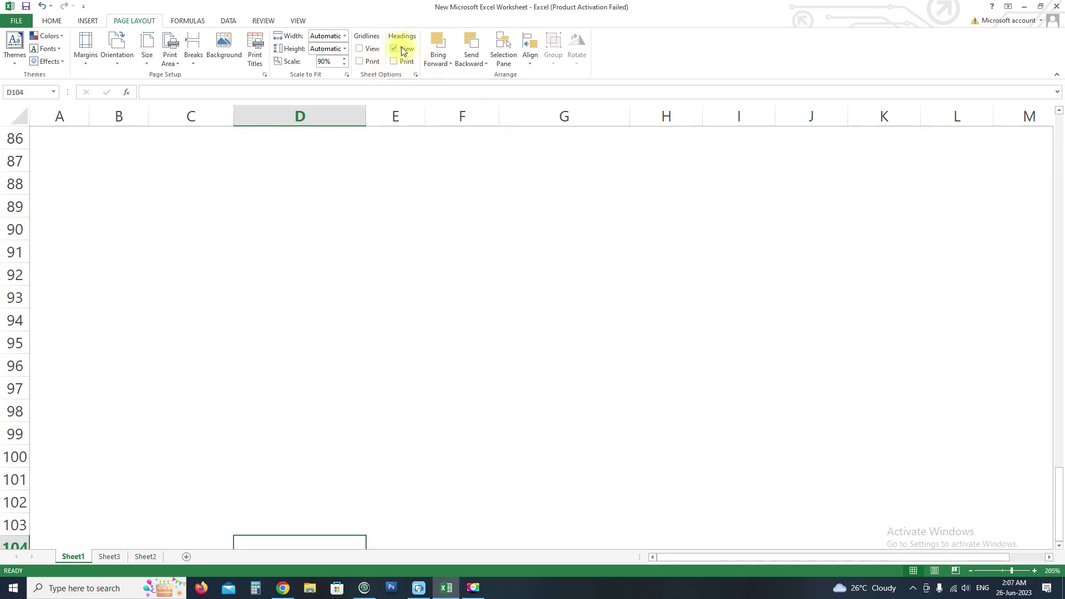
click(399, 48)
scroll(183, 238, up, 7)
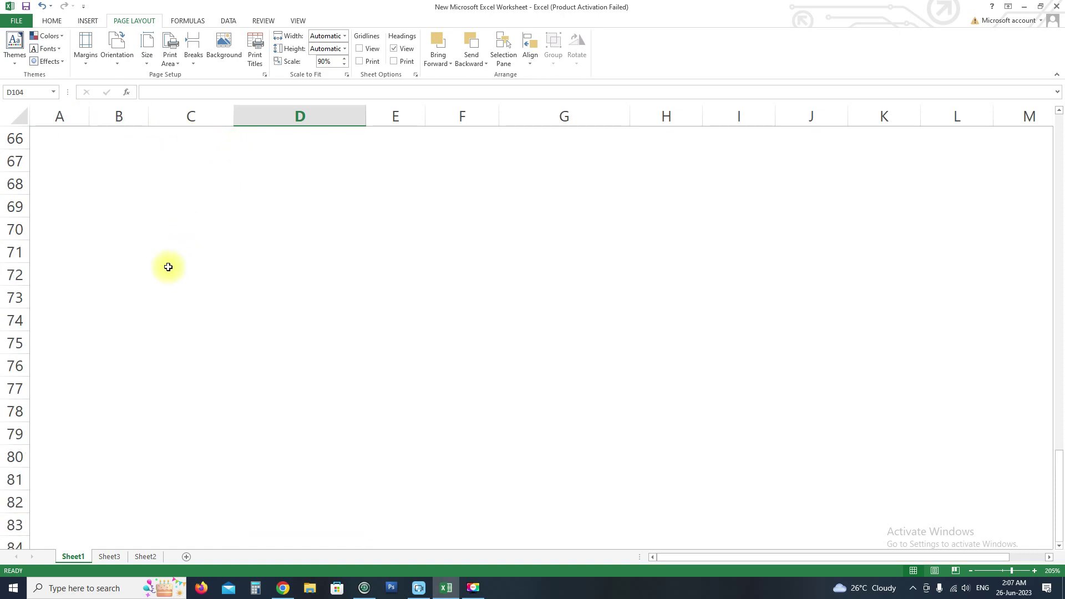
scroll(164, 266, up, 14)
scroll(100, 250, up, 8)
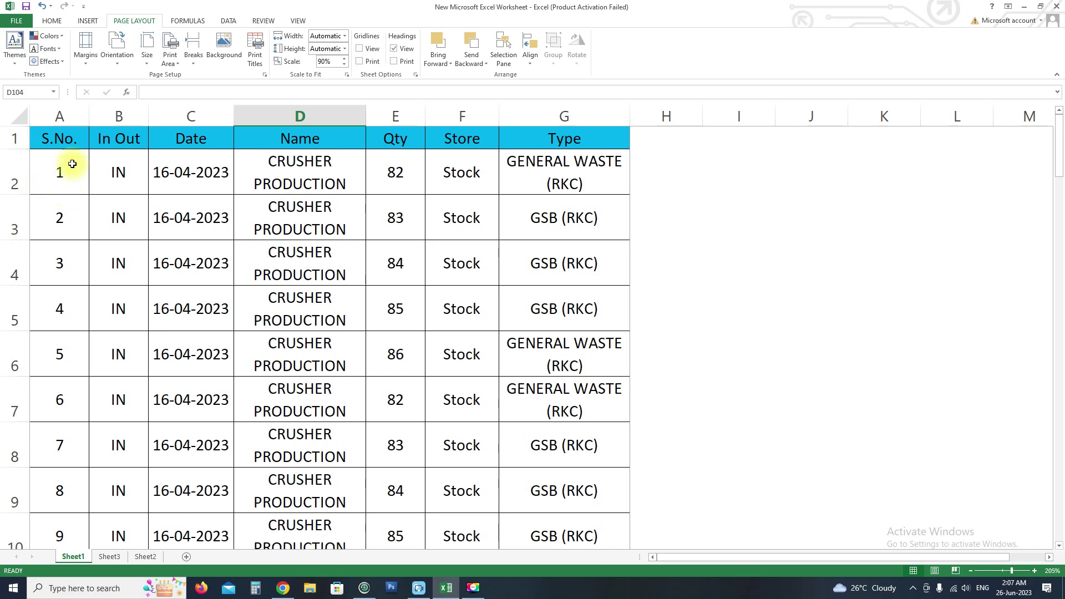
Turn on Headings Print under Sheet Options
drag(66, 165, 58, 480)
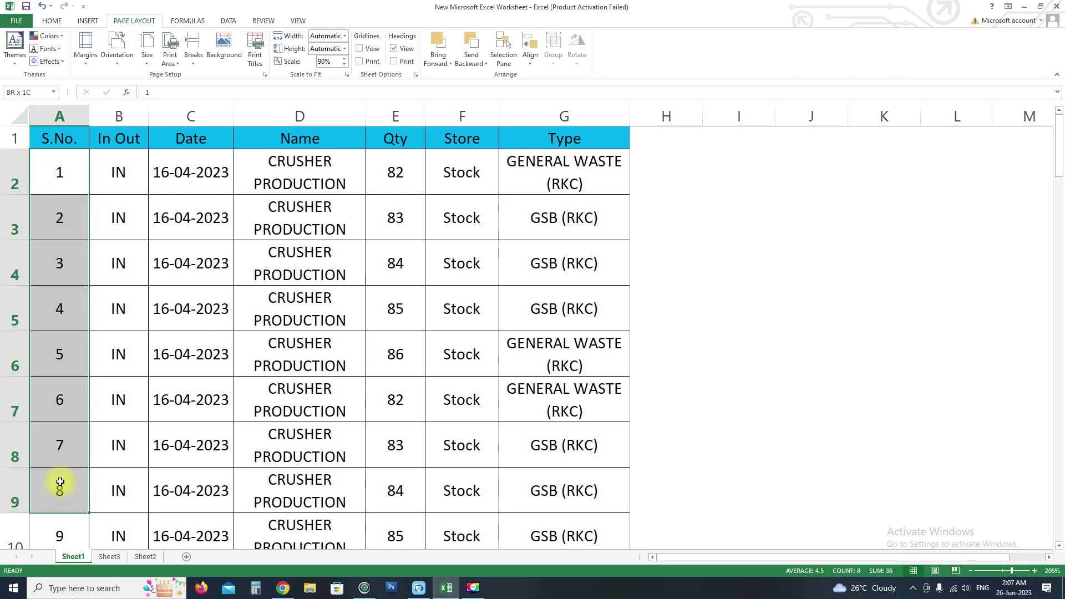
click(55, 227)
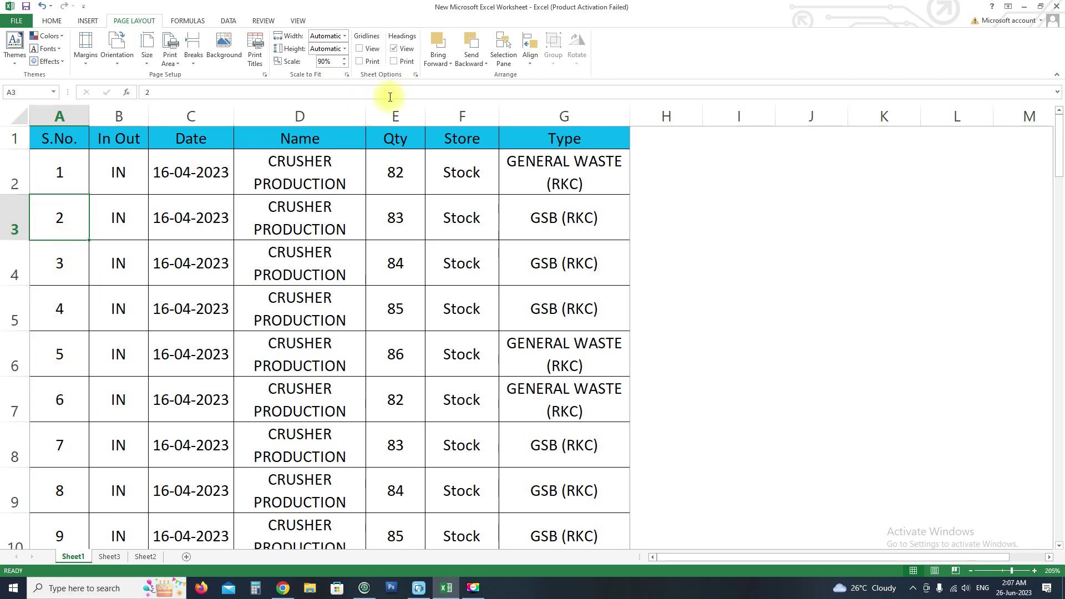
click(148, 23)
click(394, 61)
Preview the printout with row and column headings, then return to the worksheet
click(21, 21)
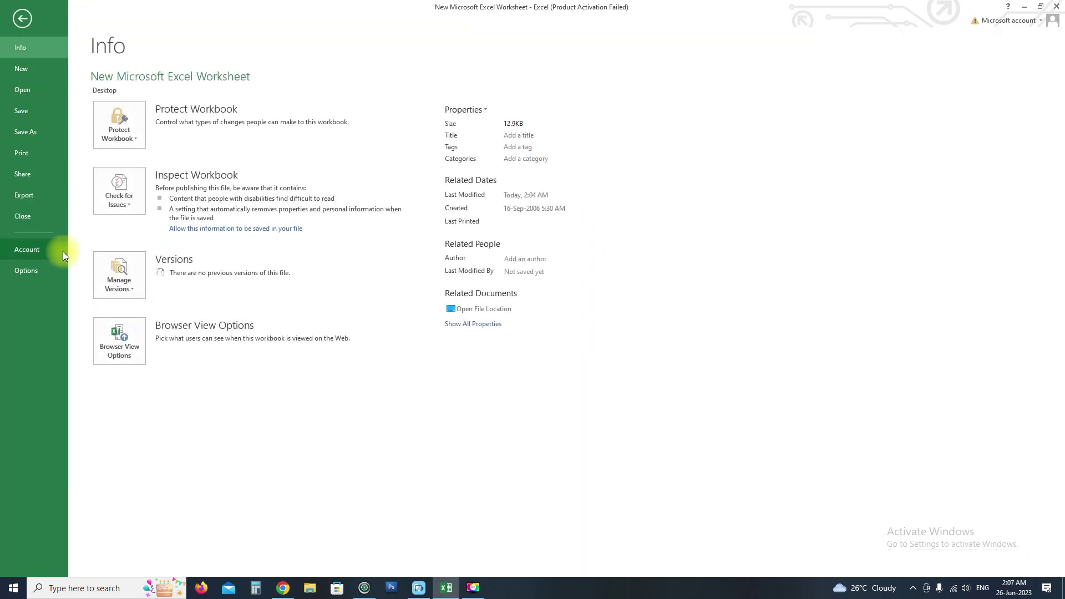
click(24, 155)
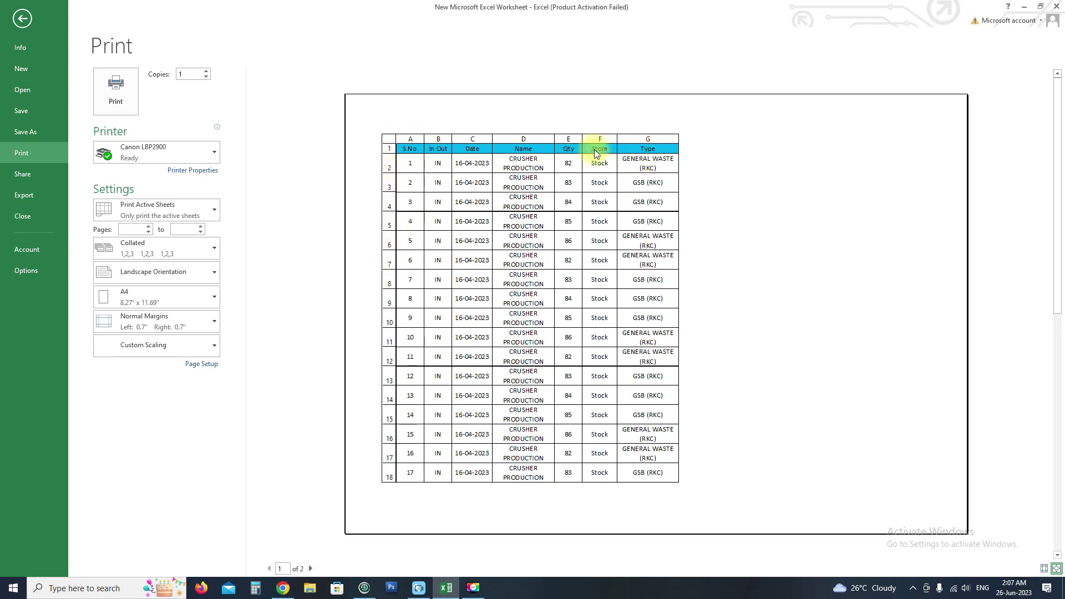
click(25, 21)
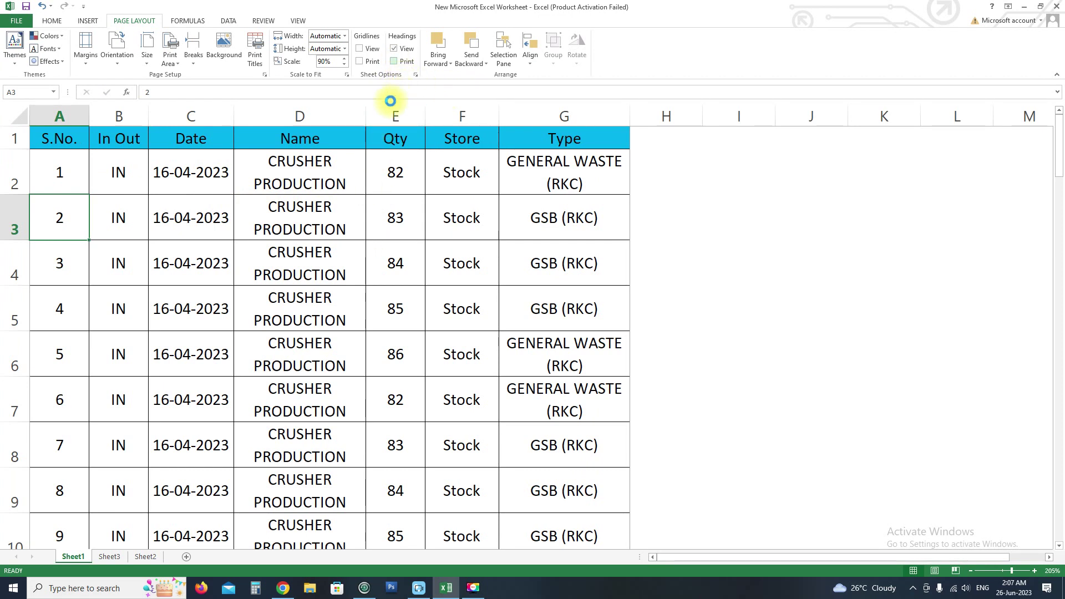
Select the entire sheet, then click back into cell D5
click(395, 217)
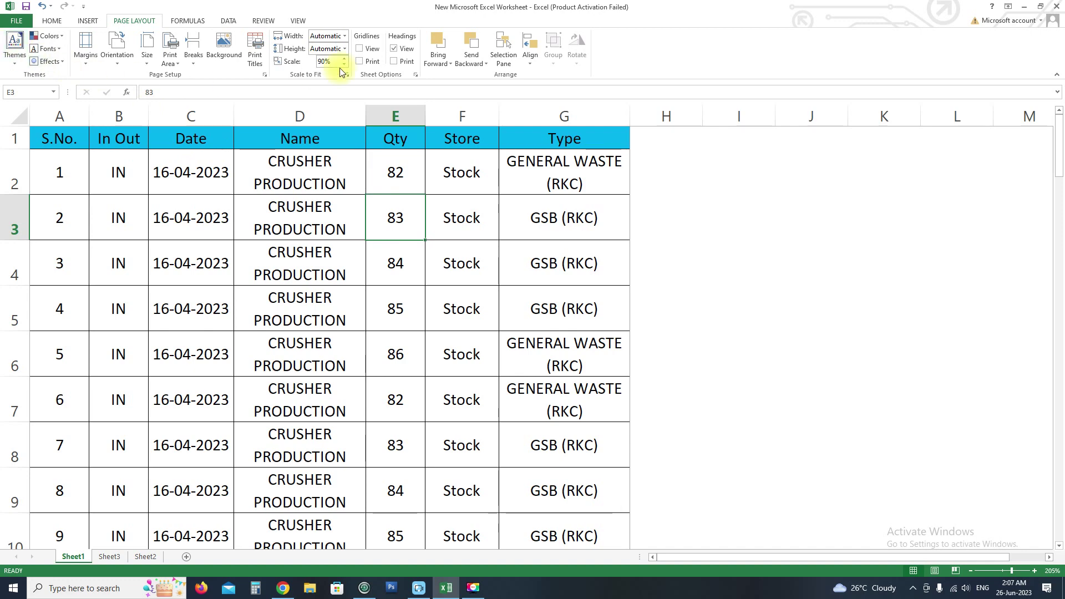
click(20, 116)
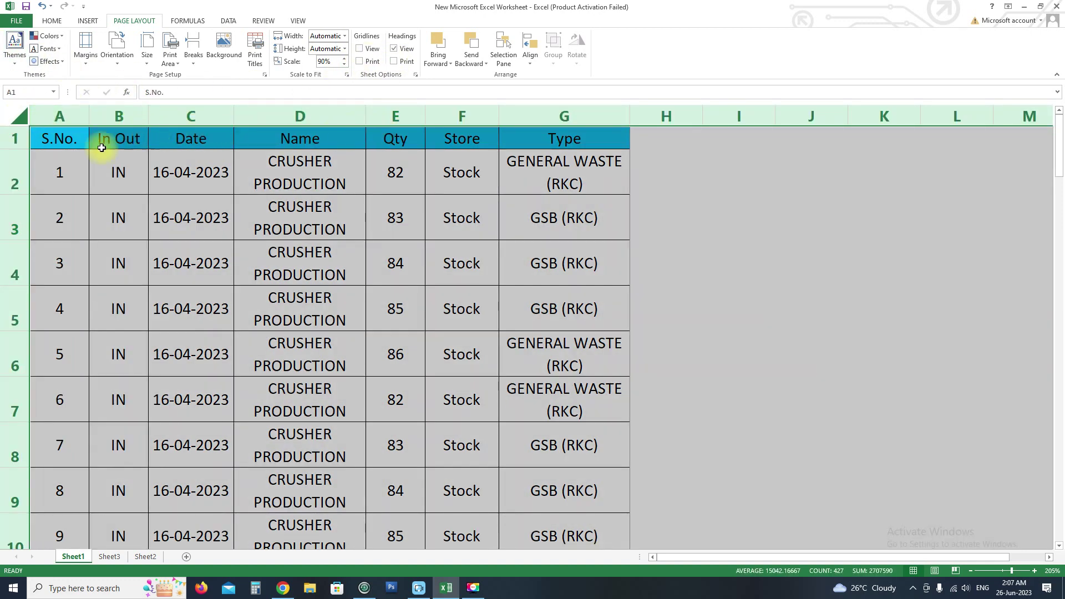
click(246, 299)
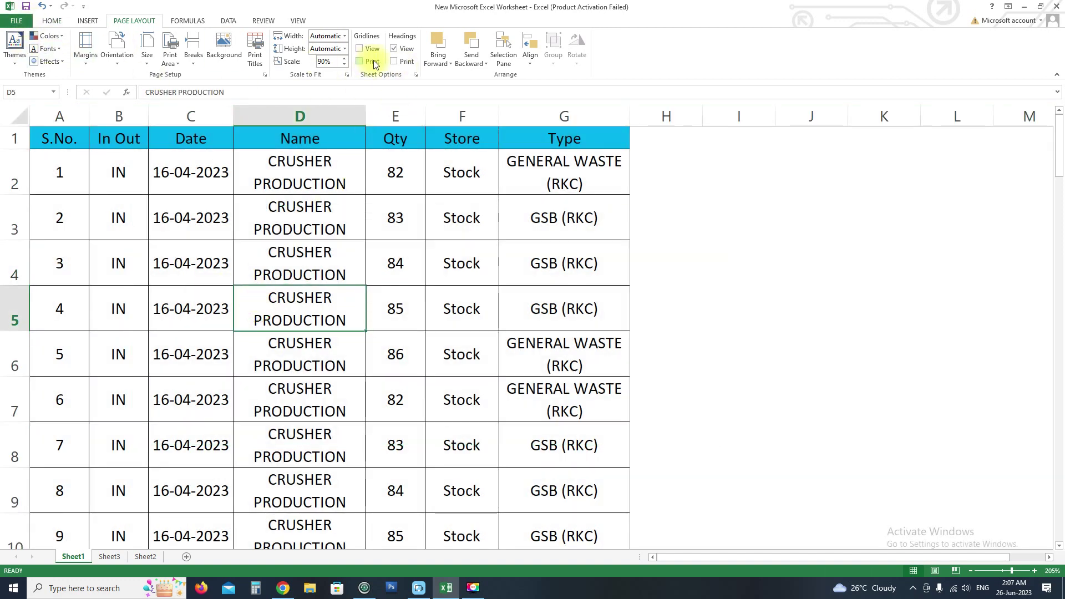
Check the print preview shows no headings, then return to the worksheet
click(16, 20)
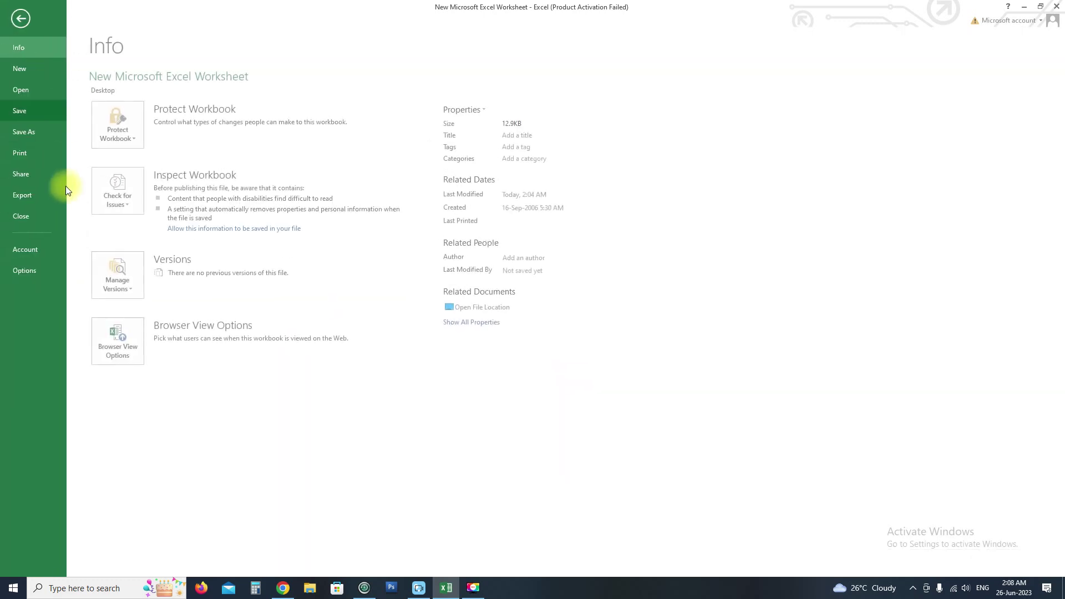
click(25, 154)
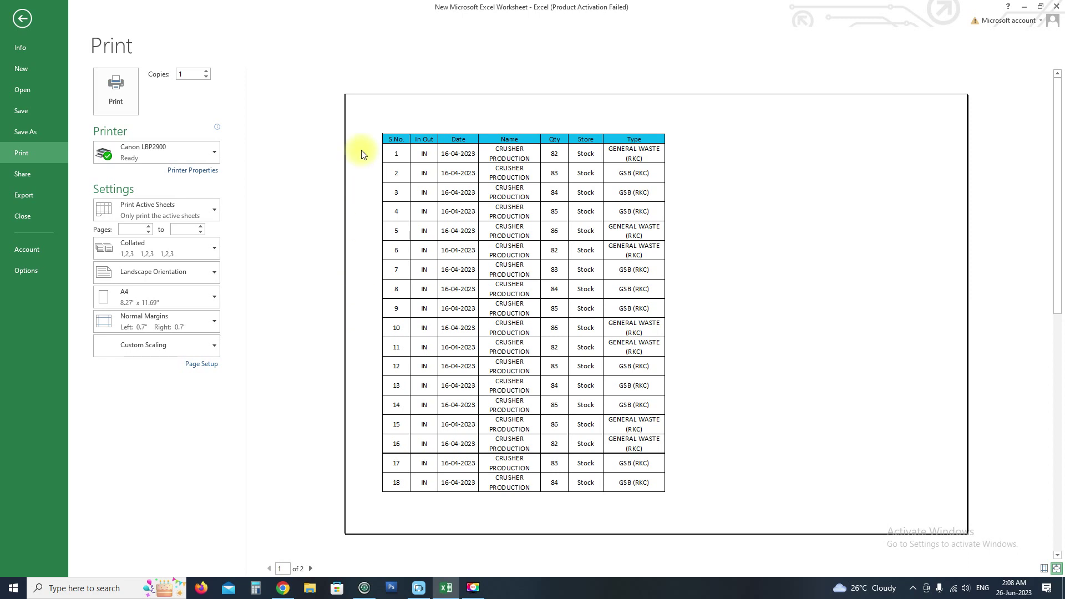
click(392, 162)
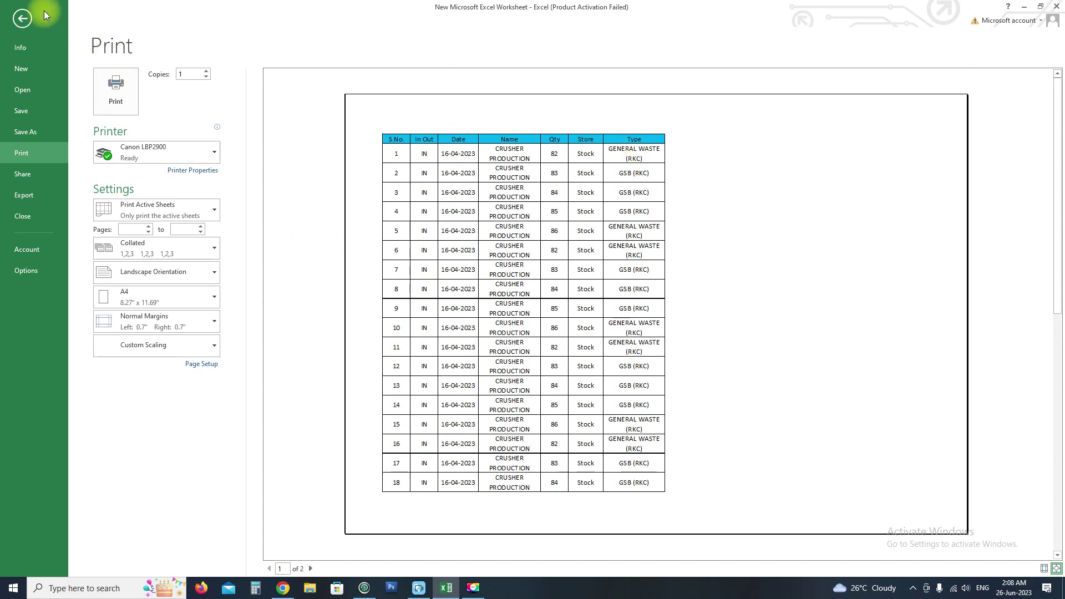
click(21, 18)
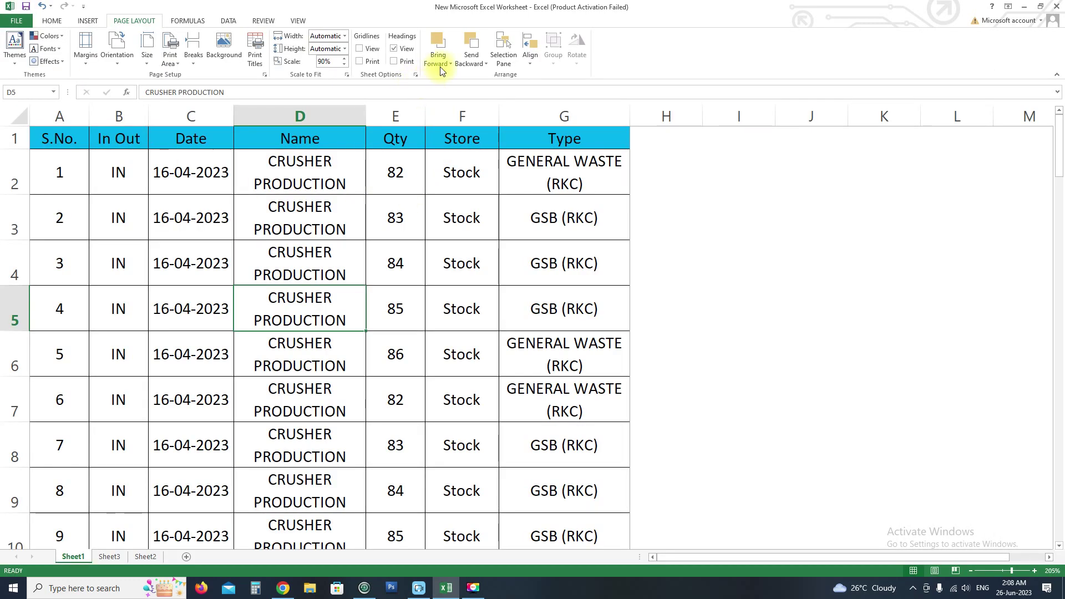
click(439, 61)
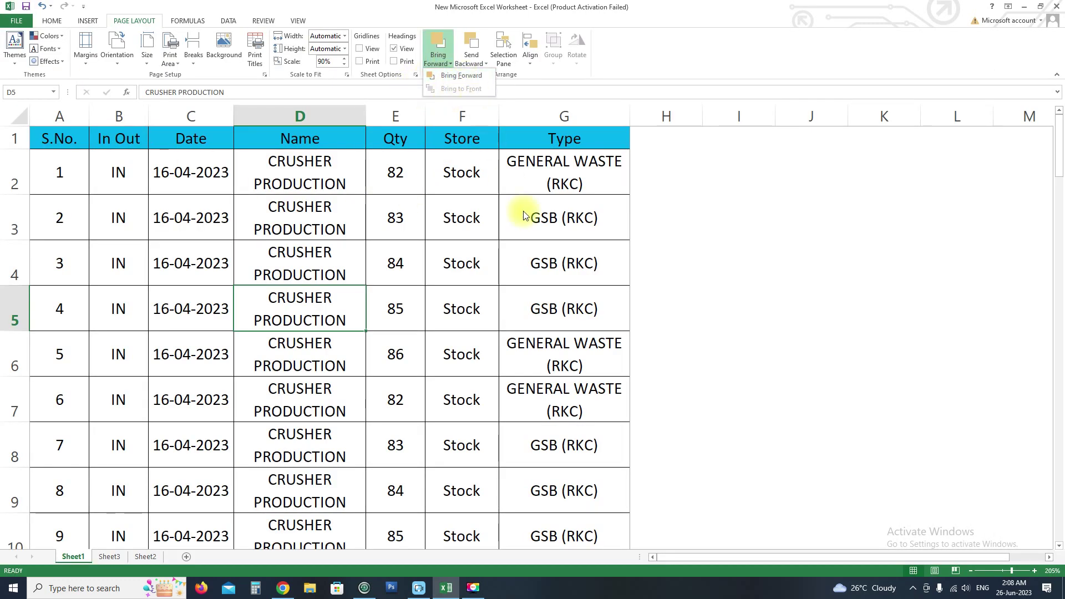
click(675, 293)
click(663, 294)
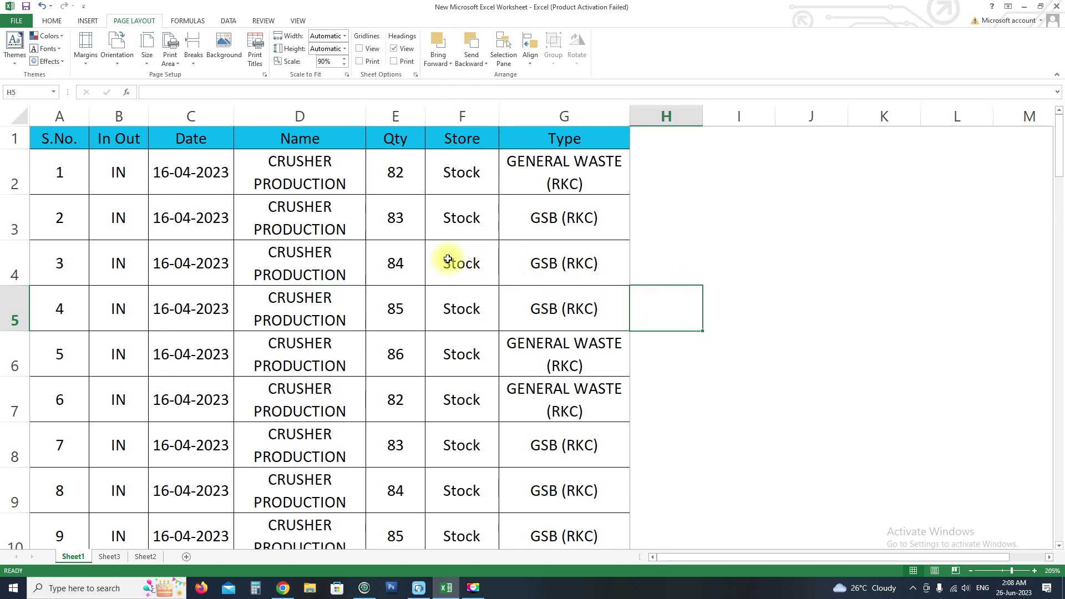
click(471, 60)
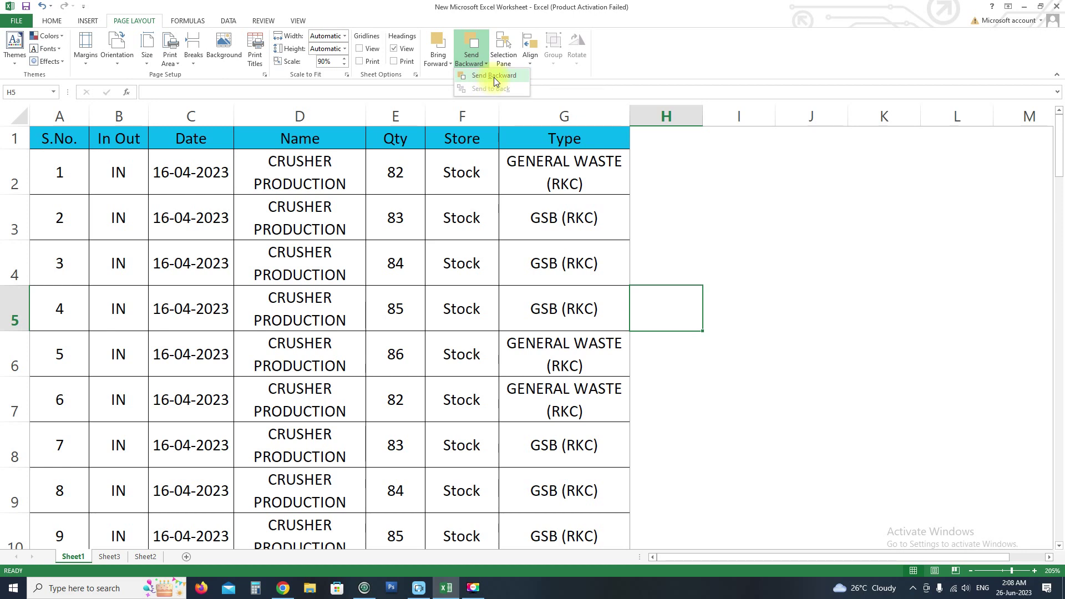
click(498, 265)
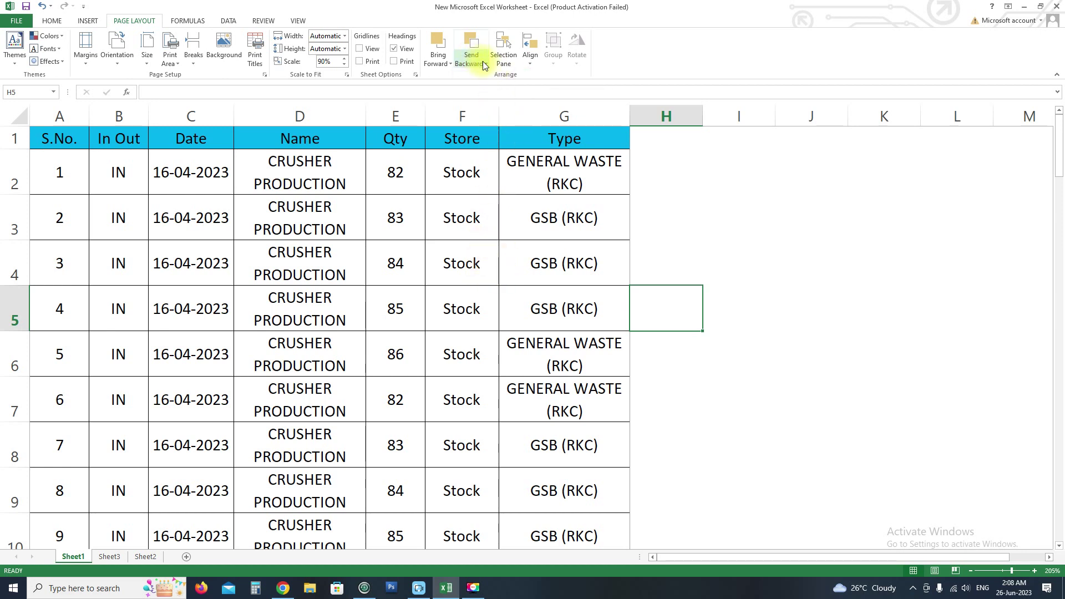
click(311, 266)
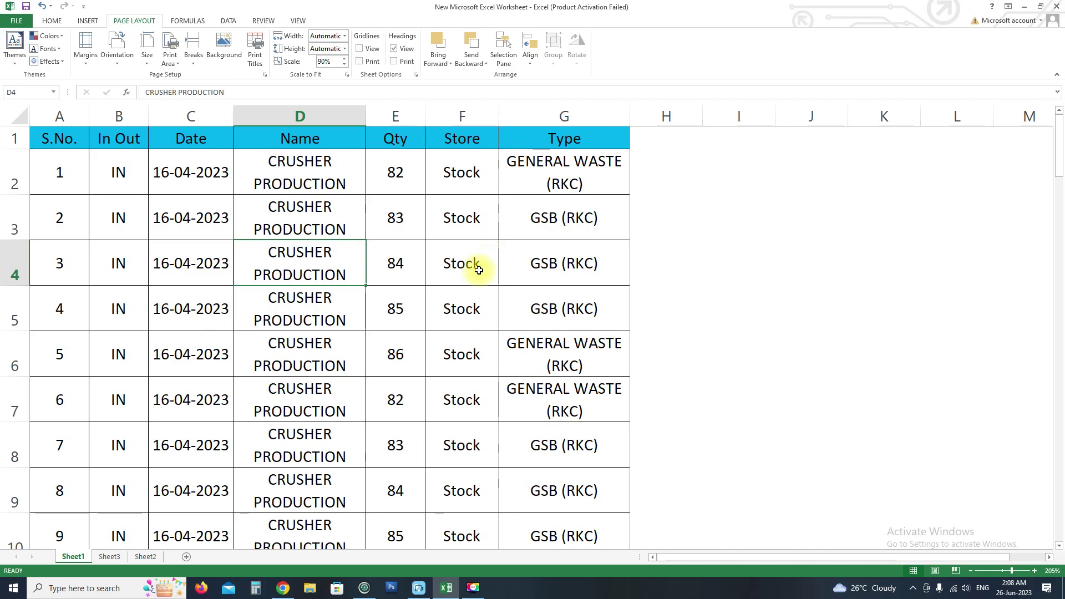
Show the desktop and copy a Lightshot capture of a wallpaper region
key(super+d)
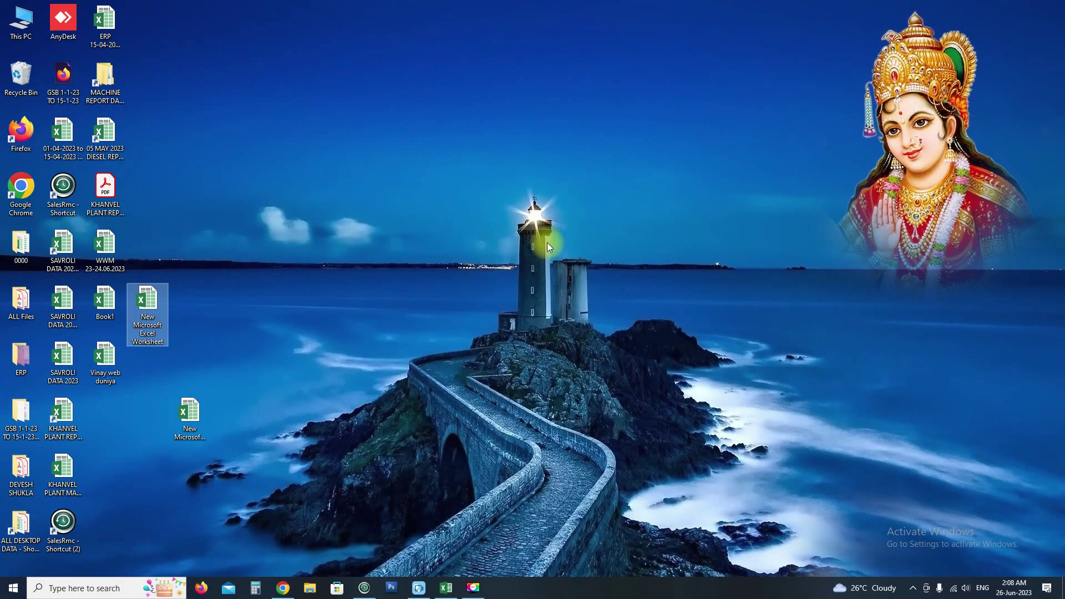
key(Print)
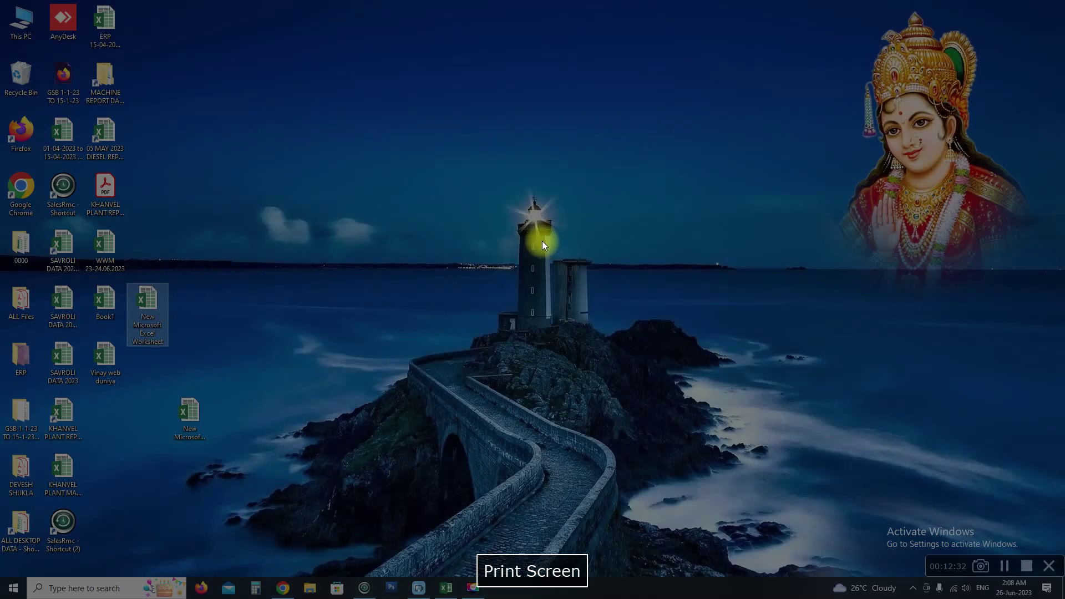
drag(552, 45, 761, 309)
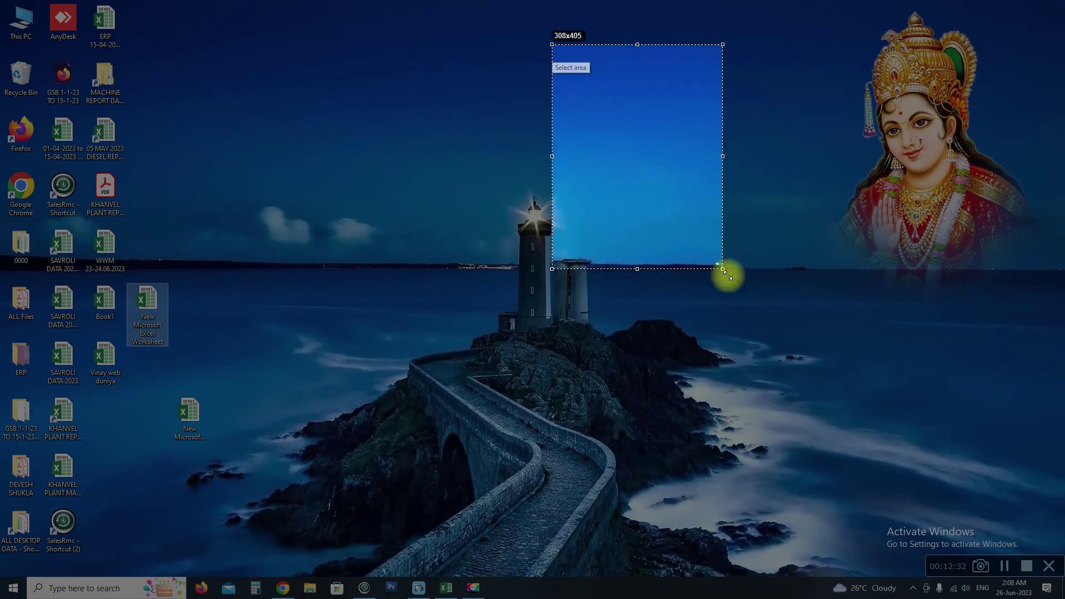
right_click(656, 214)
click(687, 247)
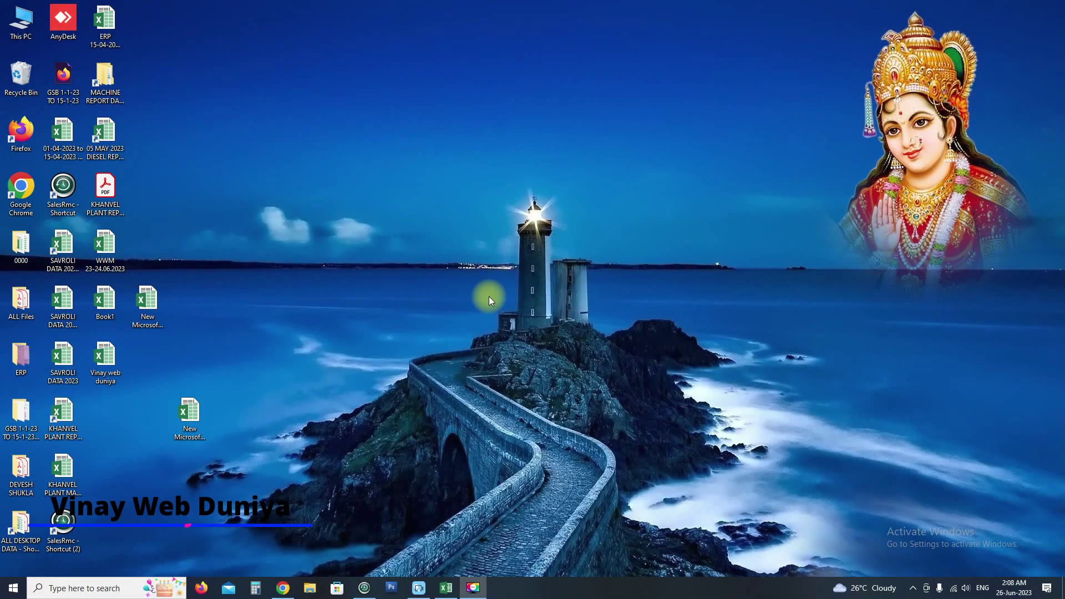
right_click(596, 212)
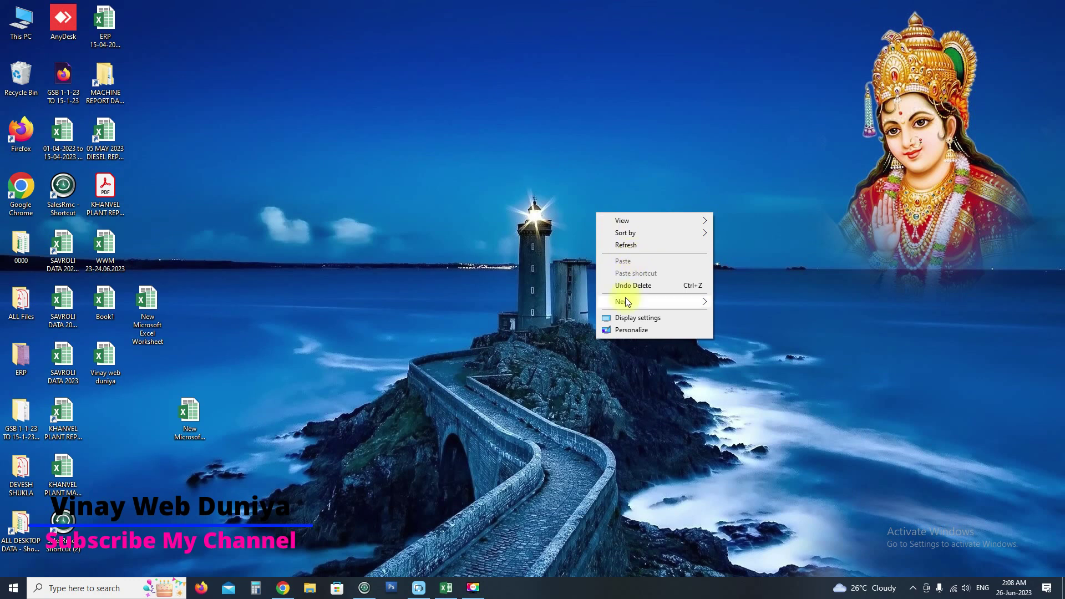
click(593, 187)
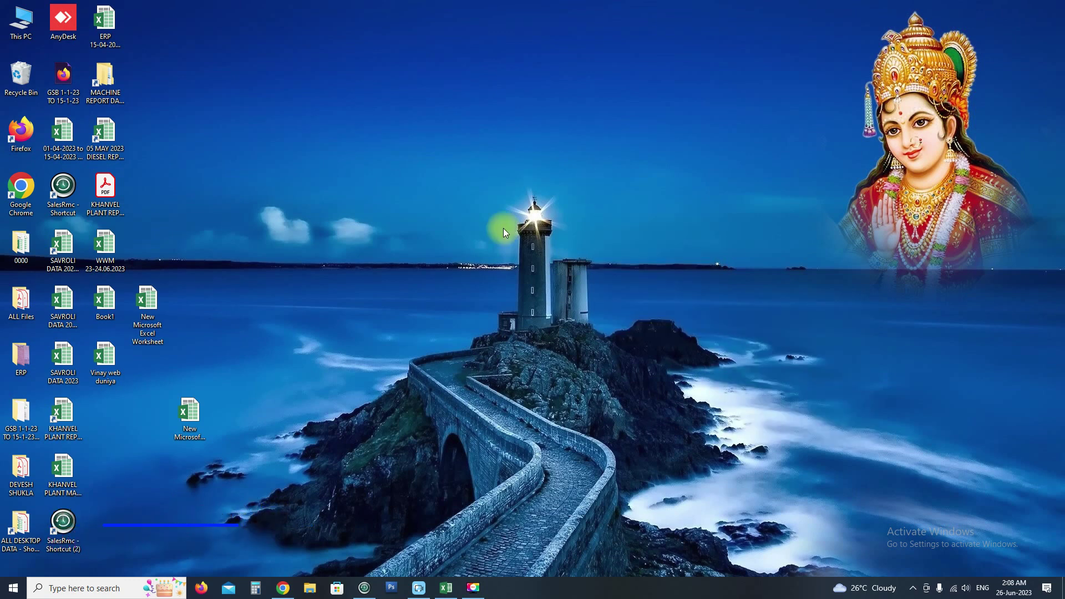
Capture the sky and lighthouse area, save it as Screenshot_1, and return to Excel
key(Print)
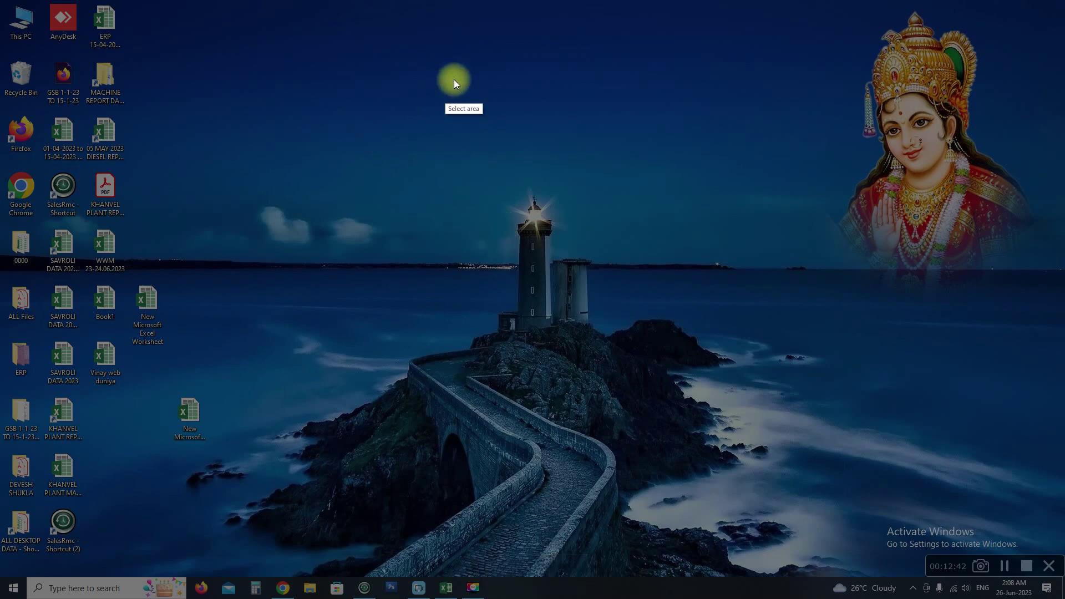
drag(559, 27, 813, 322)
right_click(674, 194)
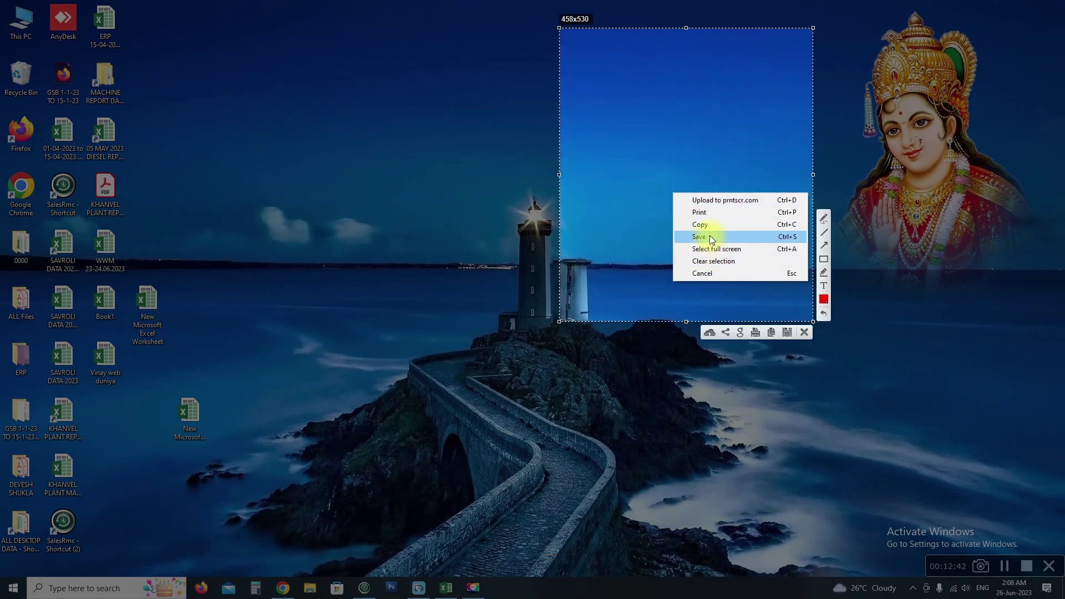
click(712, 240)
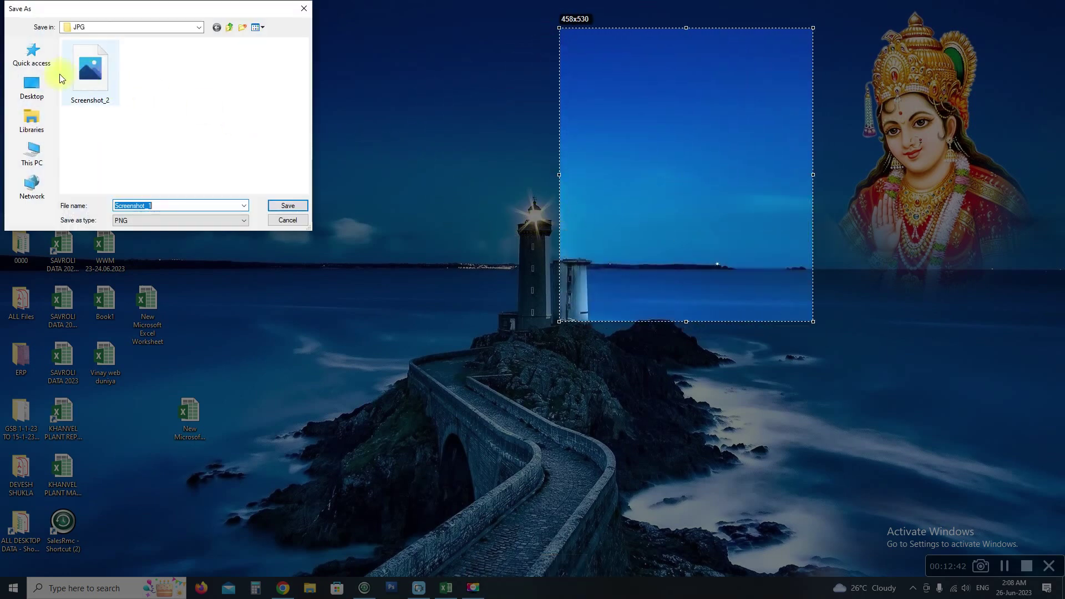
click(286, 206)
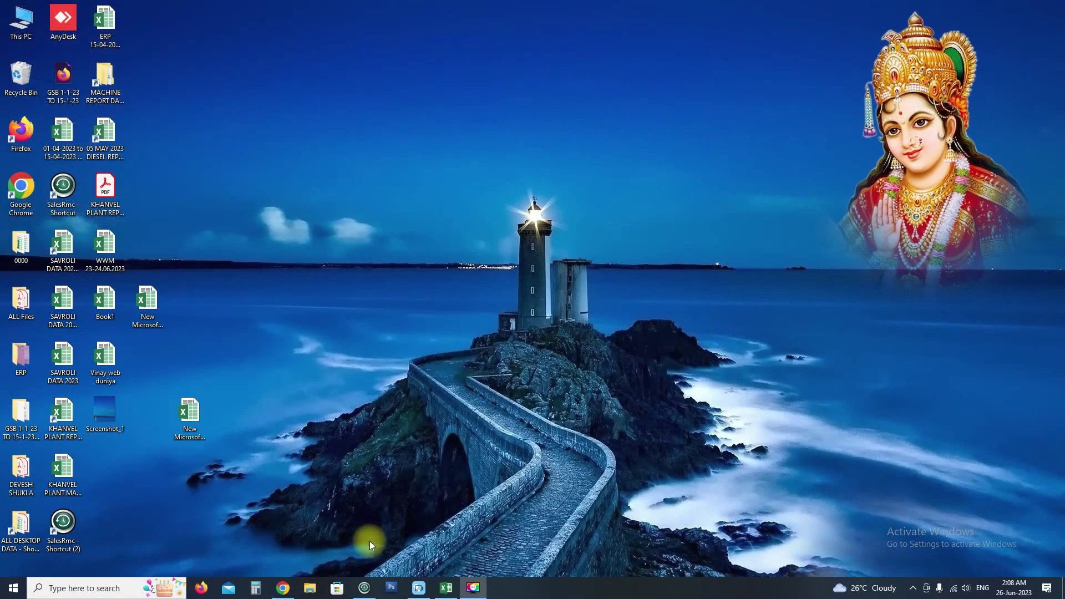
click(446, 588)
Insert the Screenshot_1 picture from the Desktop into Sheet1
click(579, 289)
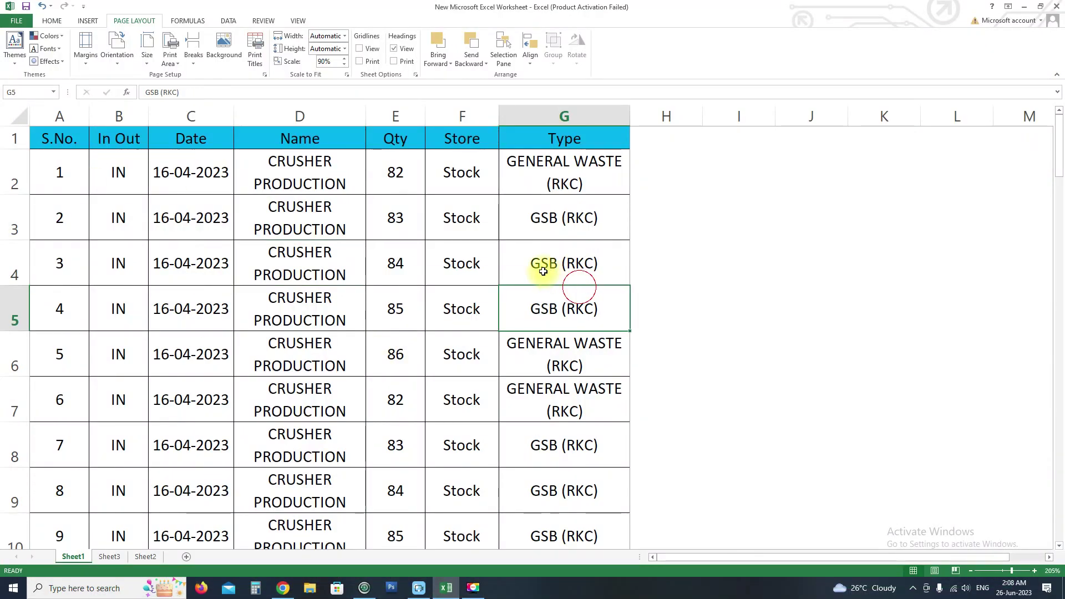
click(87, 21)
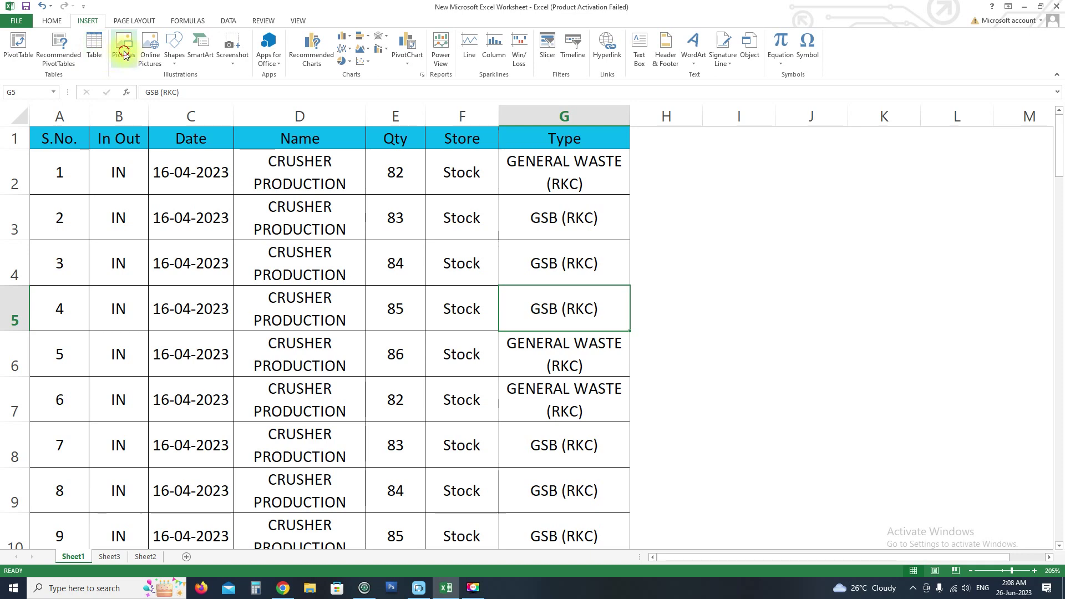
click(124, 53)
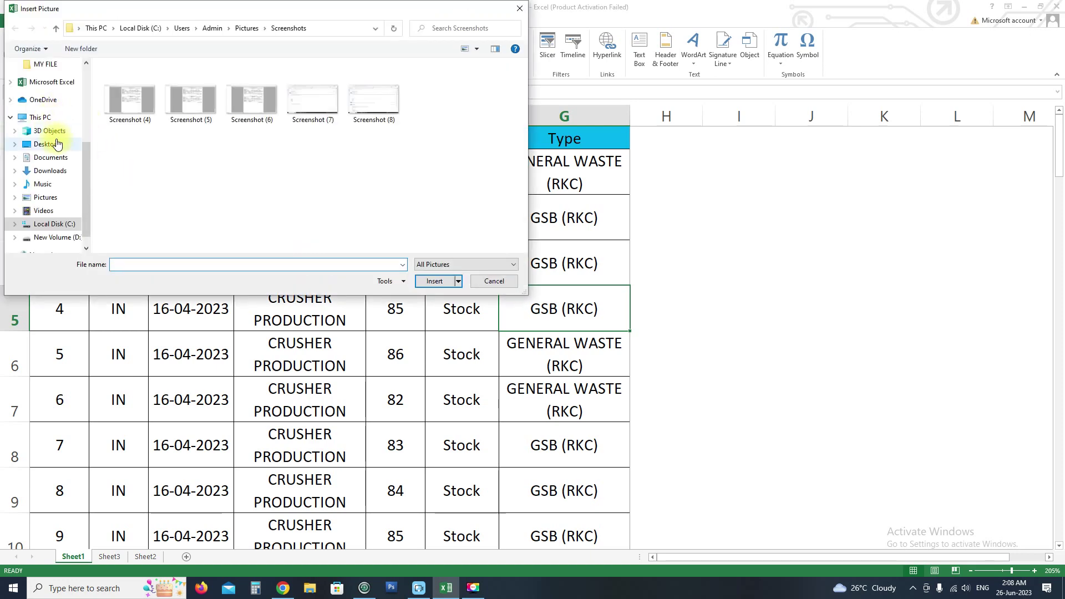
click(45, 144)
click(121, 146)
click(438, 281)
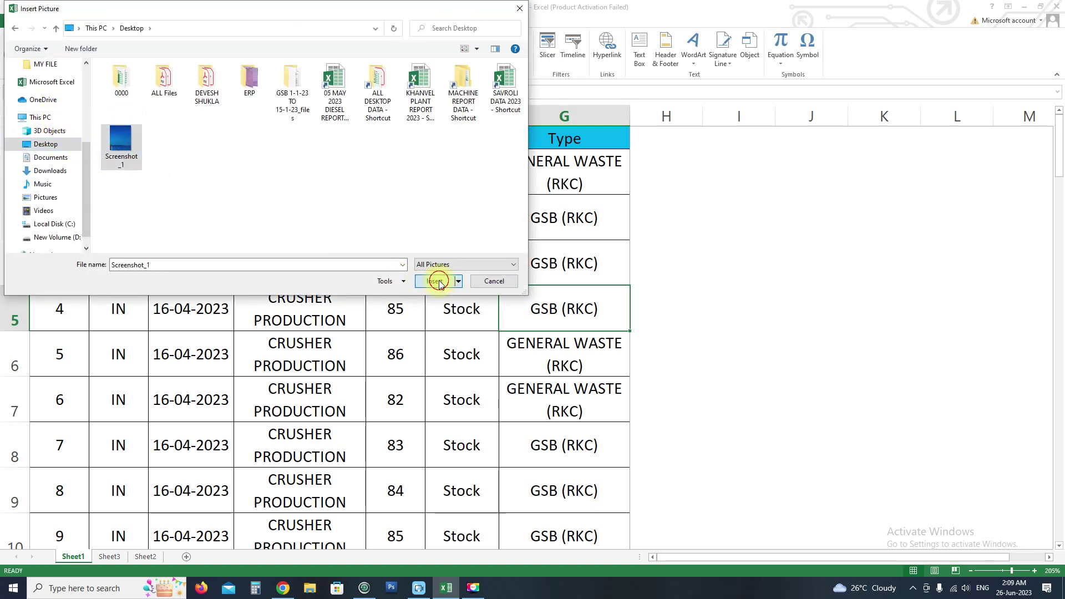
Resize the picture to about 3.11 by 2.68 inches and place it over columns D to G
drag(678, 323, 357, 238)
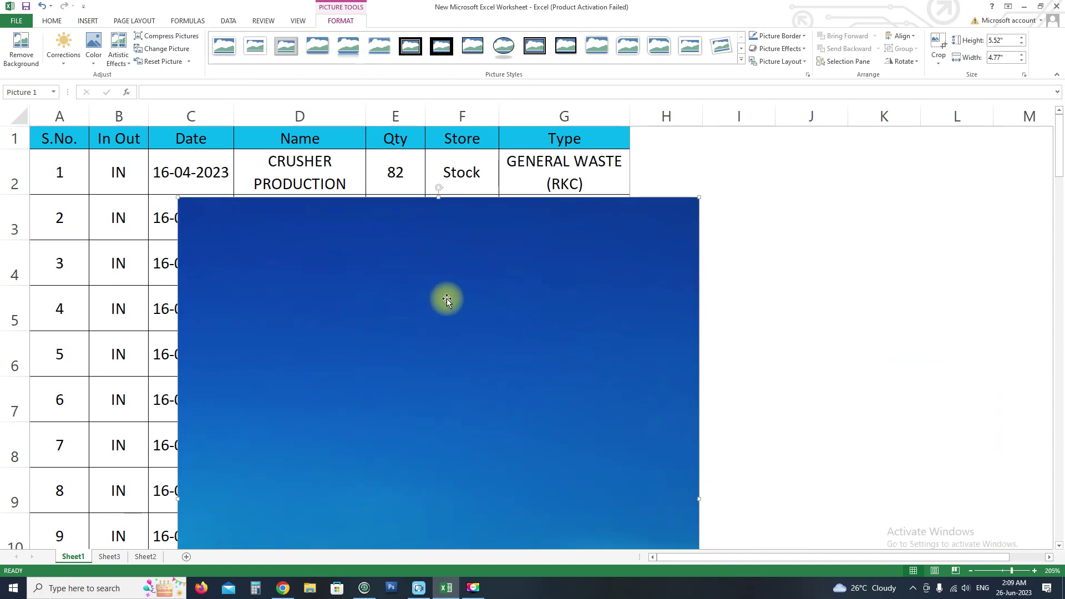
mouse_move(176, 191)
mouse_down()
mouse_move(235, 250)
mouse_move(552, 405)
mouse_move(397, 231)
mouse_up()
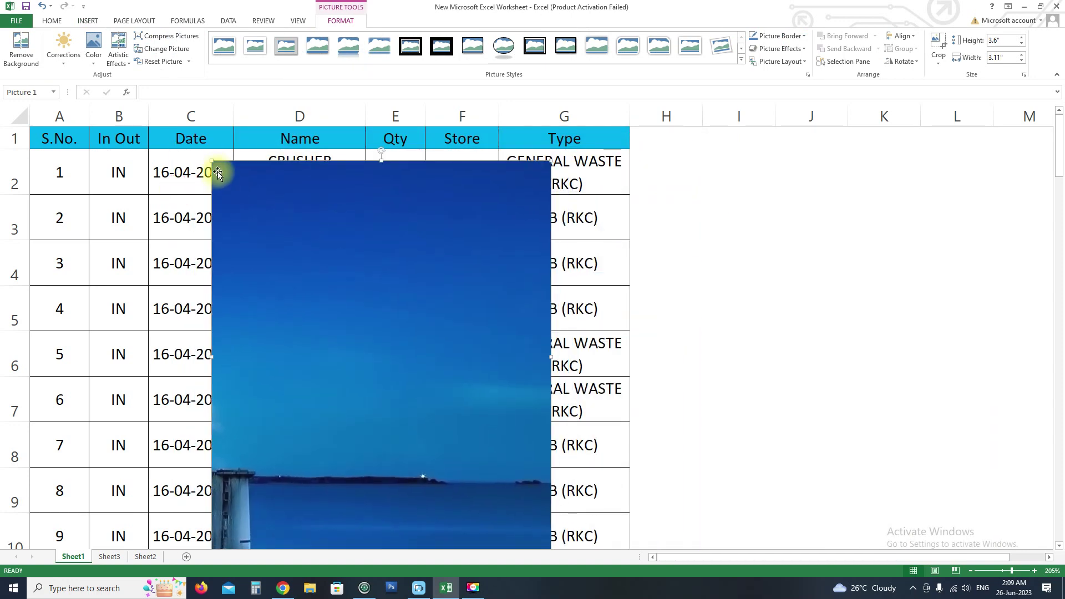
drag(217, 173, 427, 410)
drag(442, 468, 322, 311)
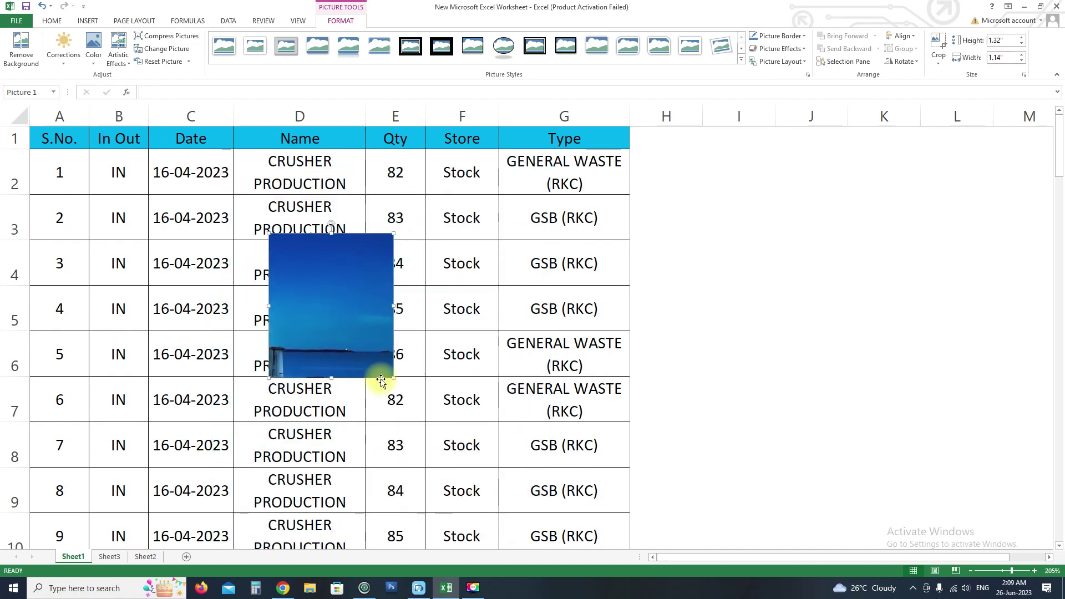
drag(391, 379, 552, 546)
mouse_move(439, 385)
mouse_down()
mouse_move(496, 364)
mouse_move(466, 364)
mouse_up()
From Page Layout, open Format Picture and expand 3-D Format, Soft Edges, Glow, Reflection and Shadow
click(131, 21)
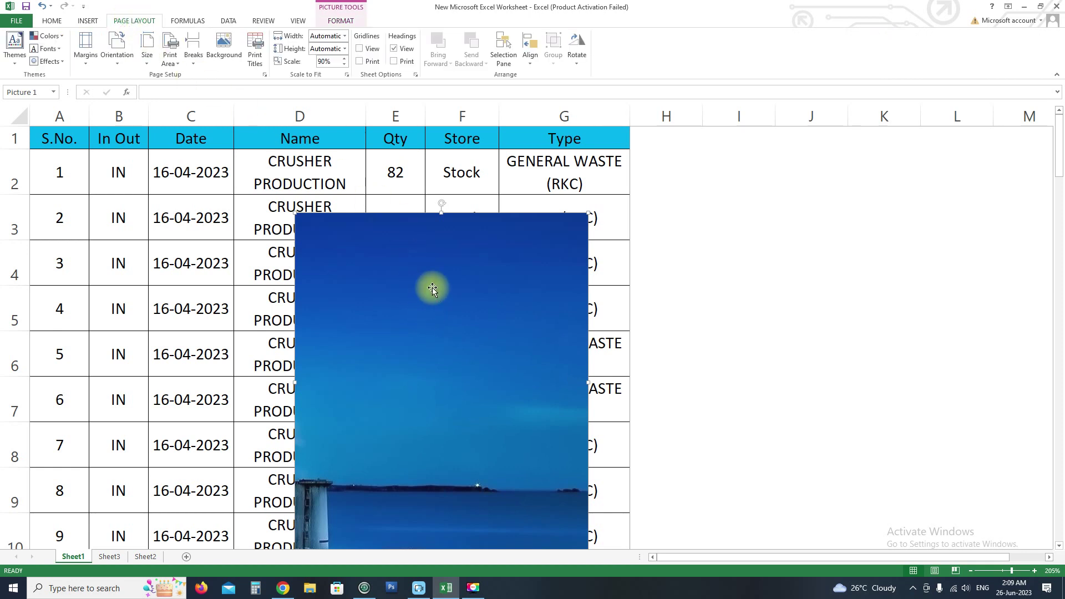
right_click(448, 313)
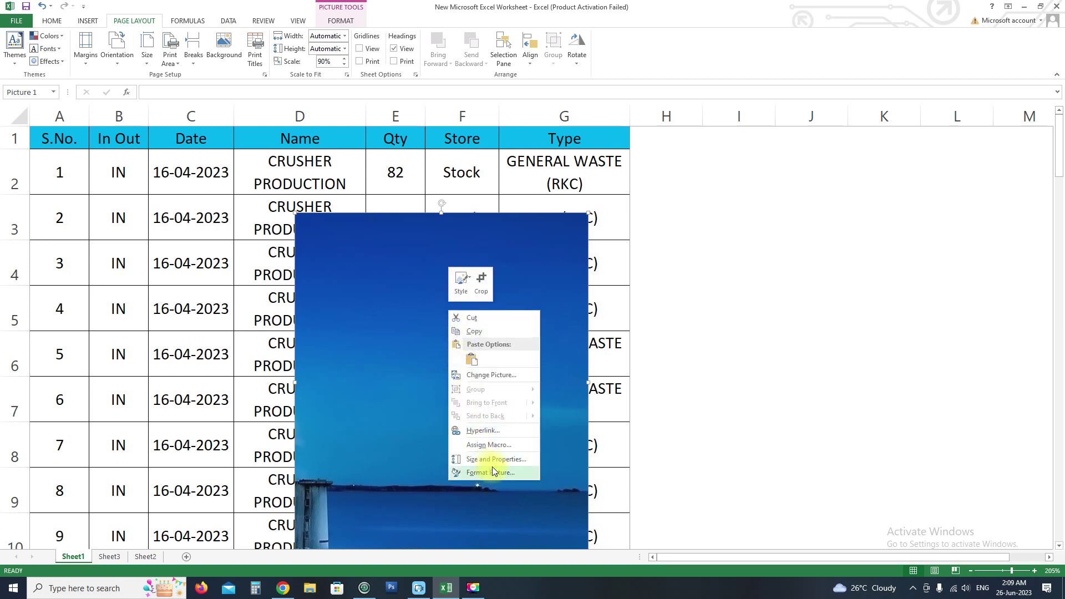
click(511, 472)
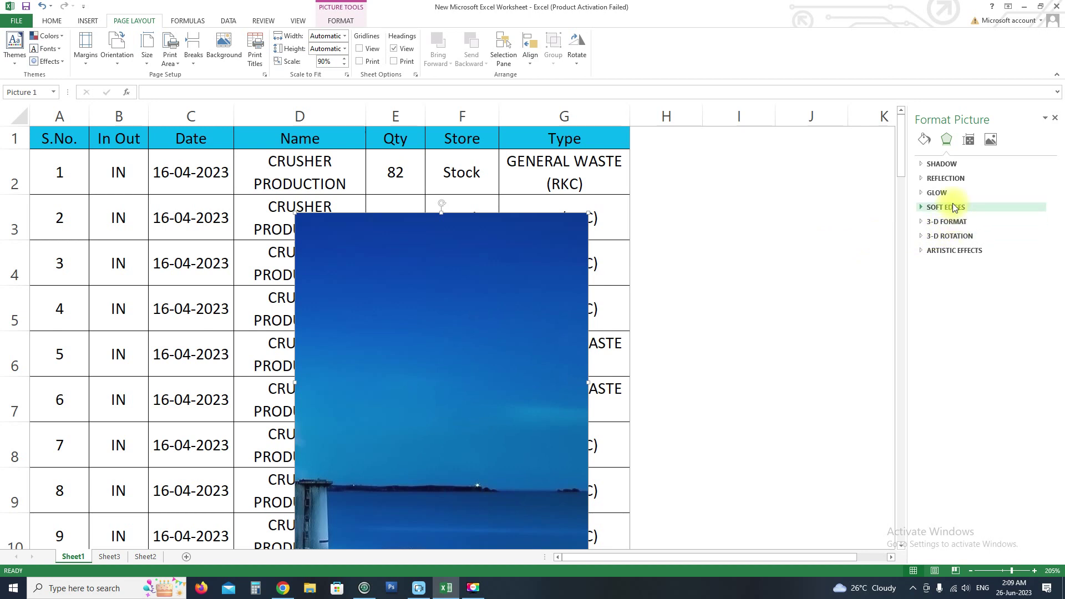
click(947, 221)
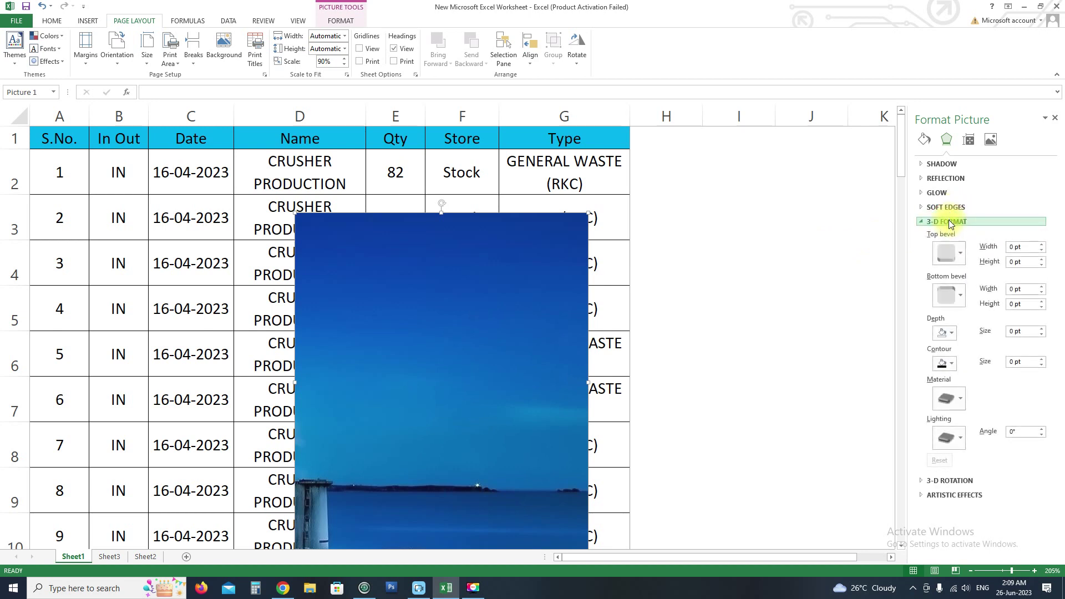
click(950, 222)
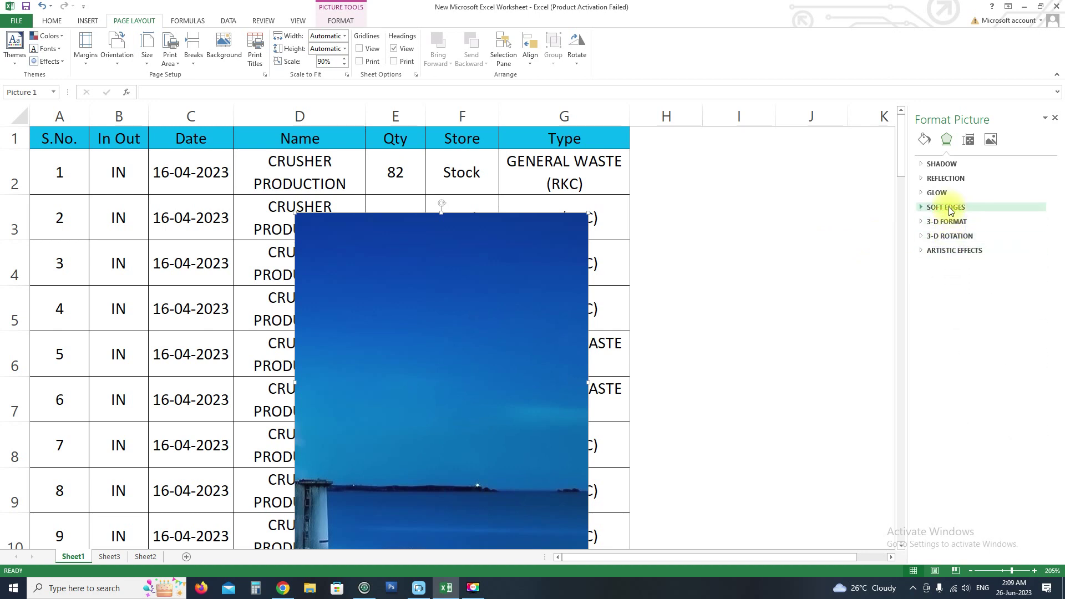
click(950, 208)
click(938, 193)
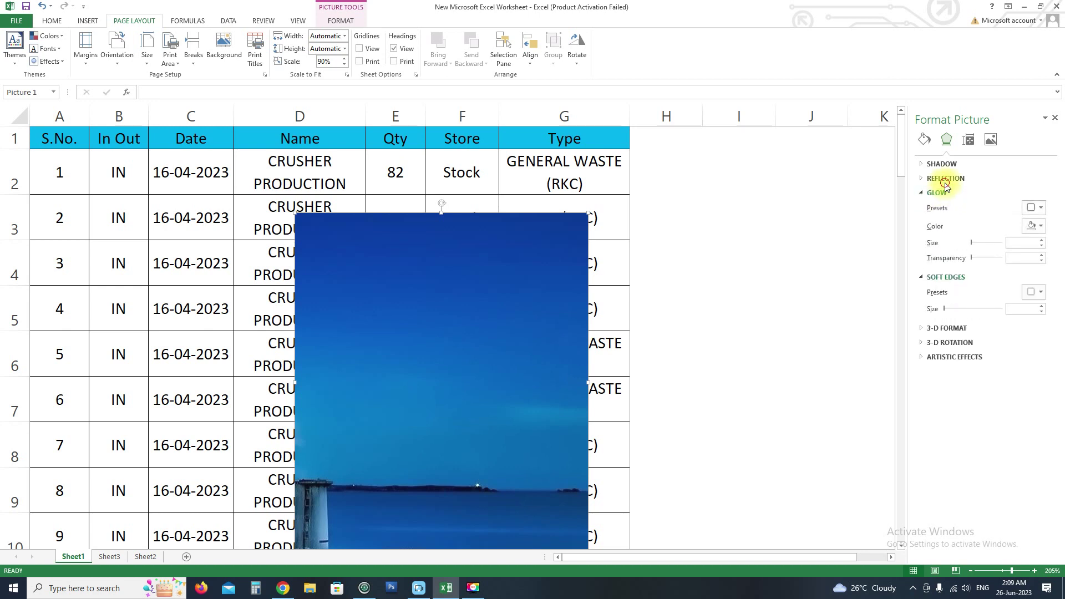
click(946, 179)
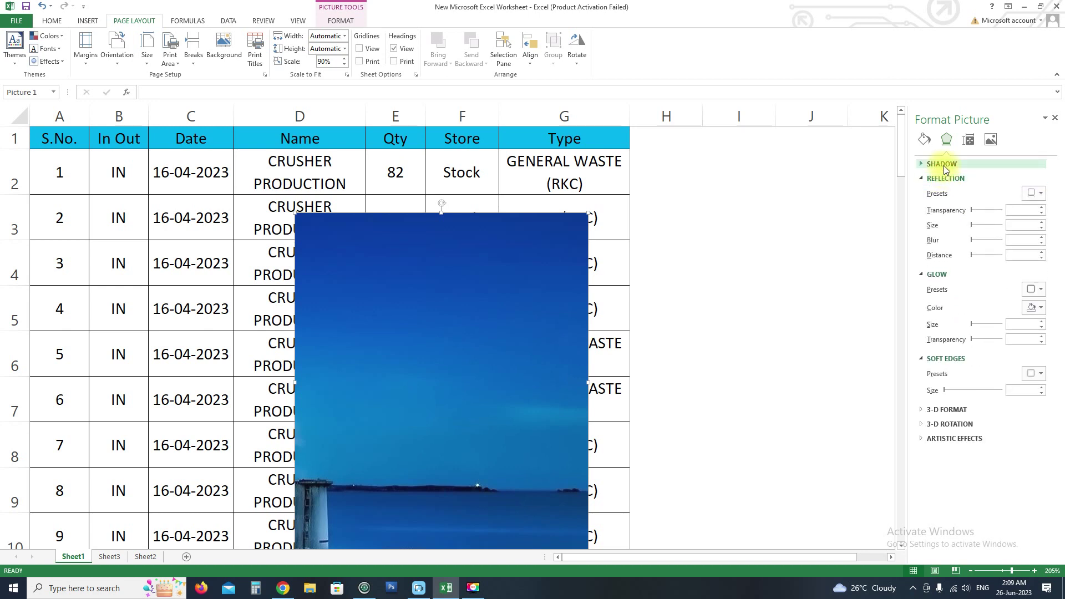
click(944, 165)
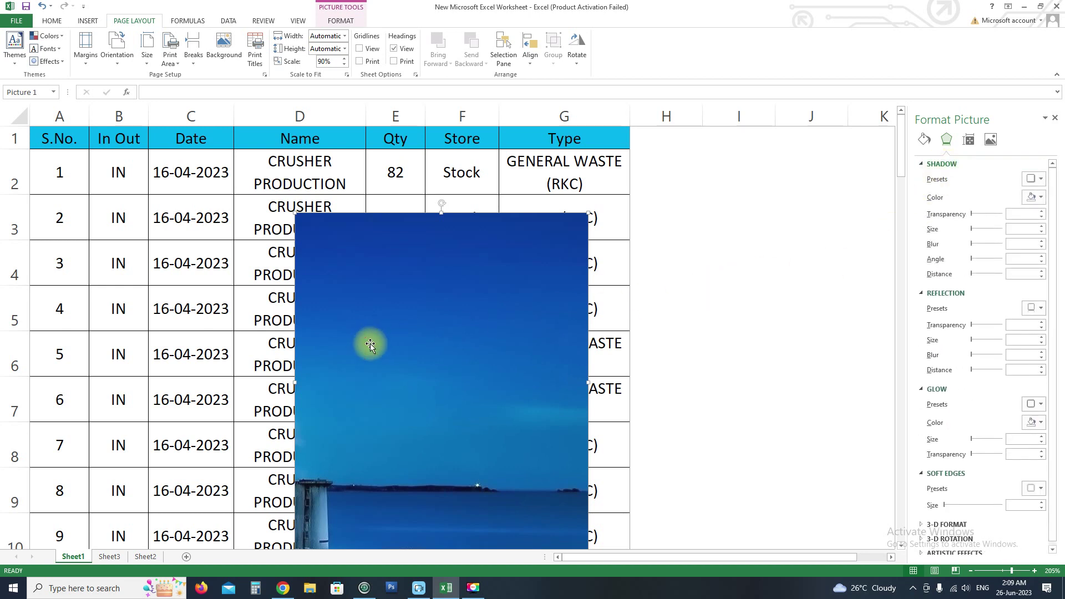
Select the lighthouse picture and delete it from the sheet
right_click(430, 338)
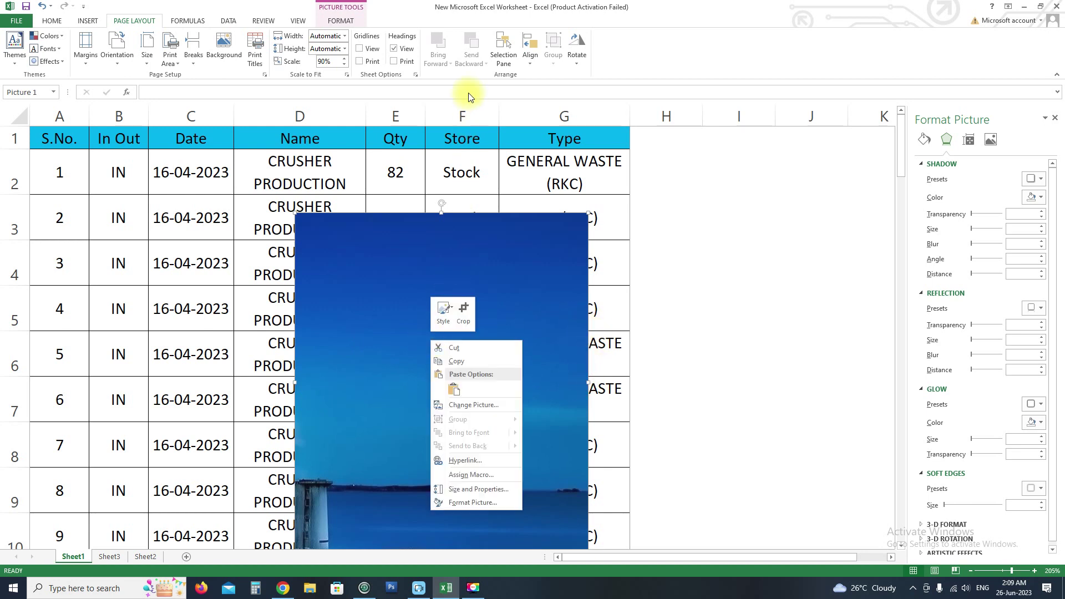
click(549, 161)
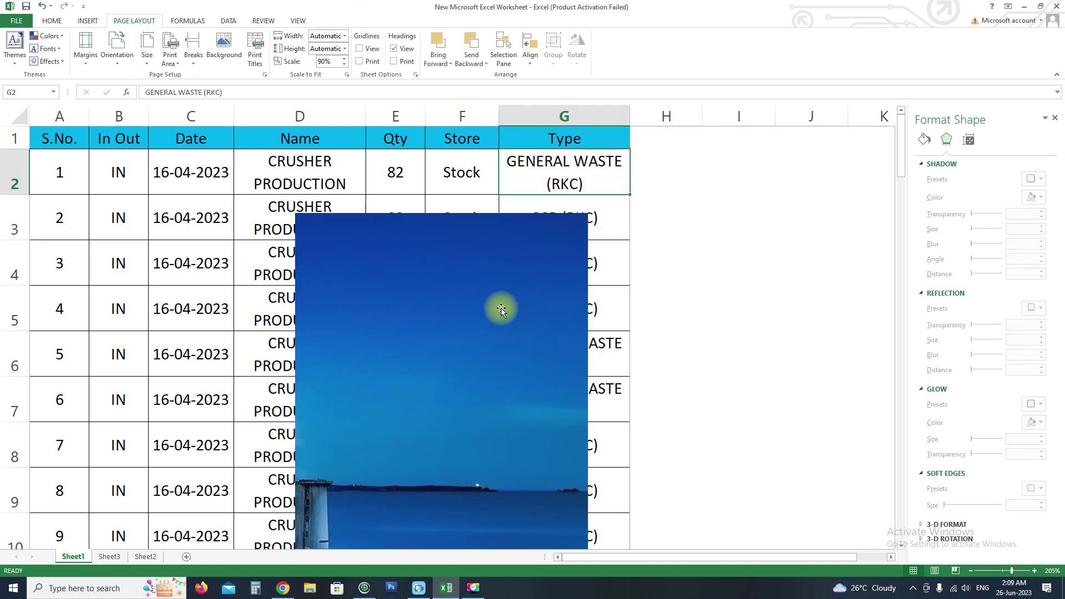
click(442, 222)
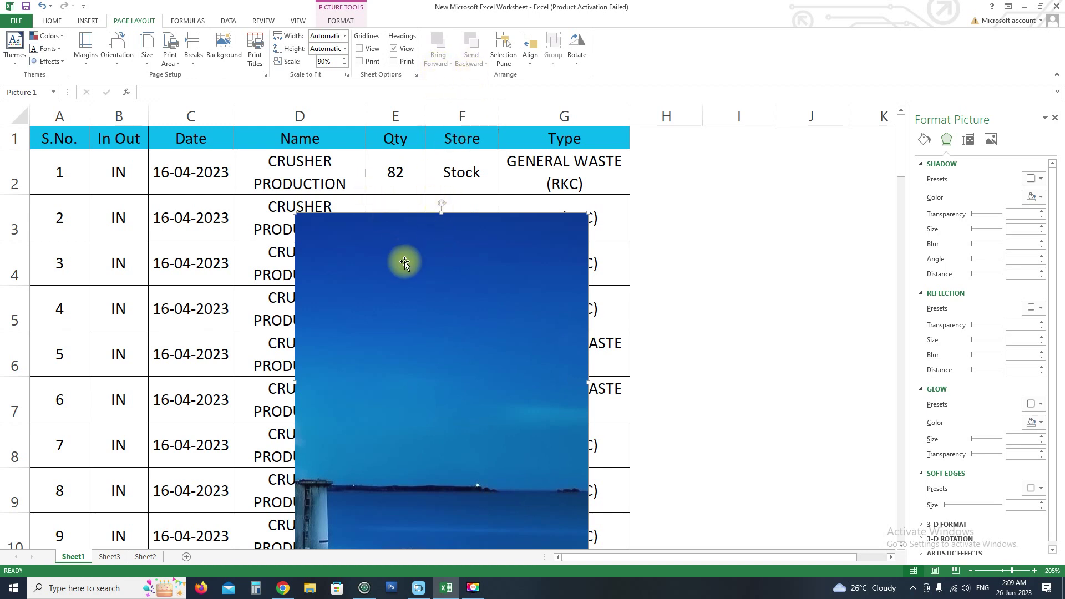
key(Delete)
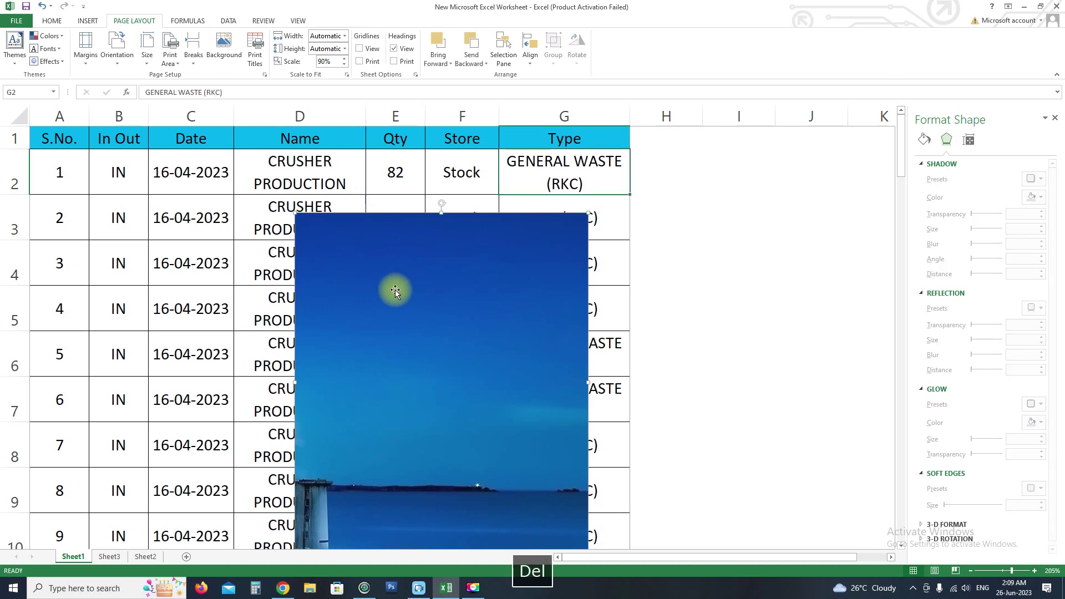
Bottom-align the text in cell G2, return to Page Layout, then switch to the browser window
click(530, 53)
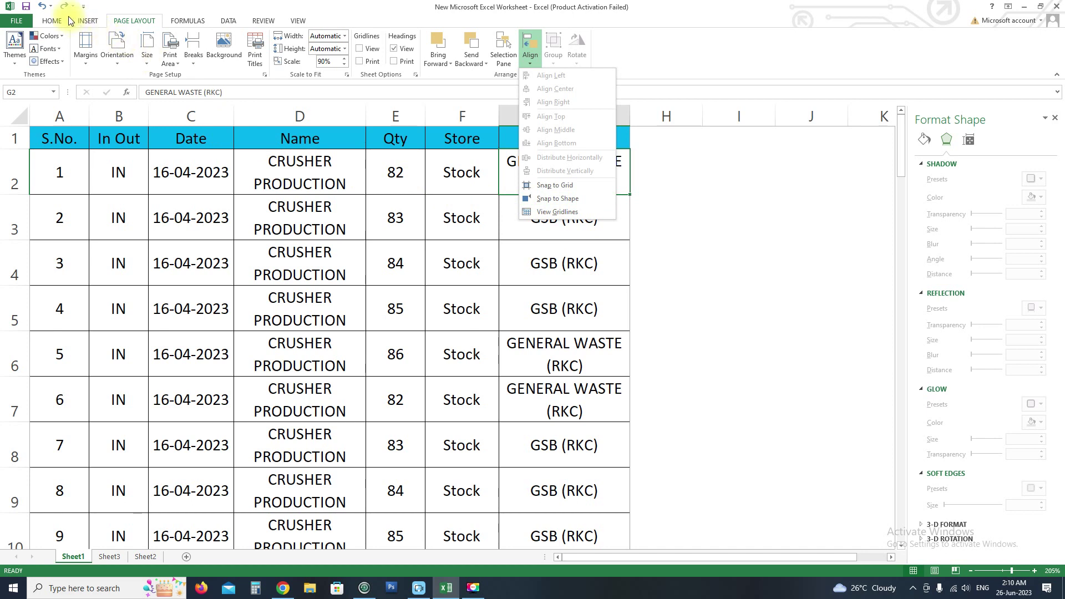
click(51, 20)
click(234, 40)
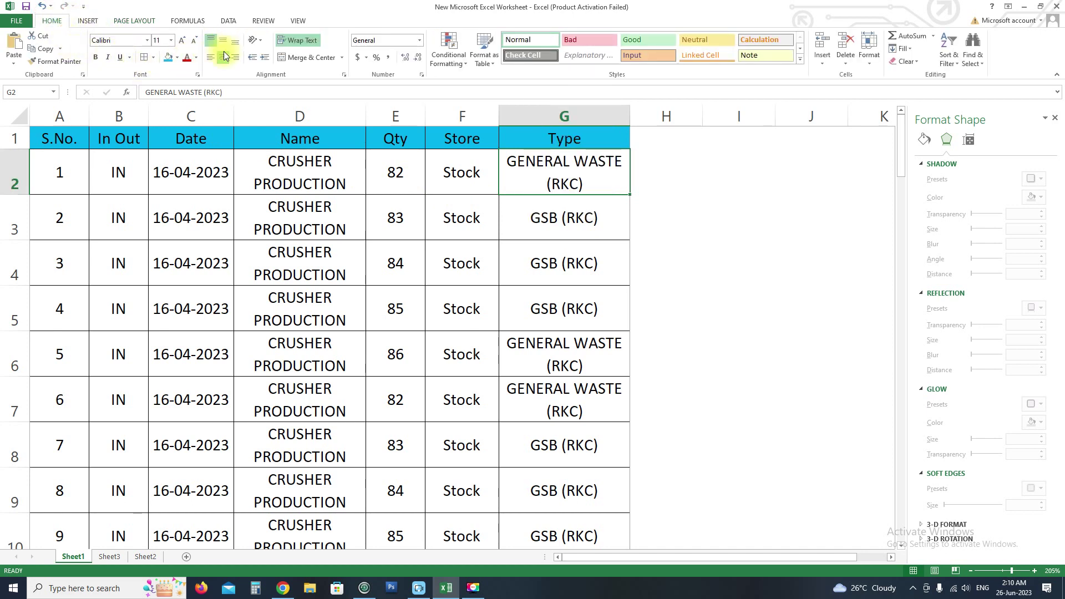
click(138, 20)
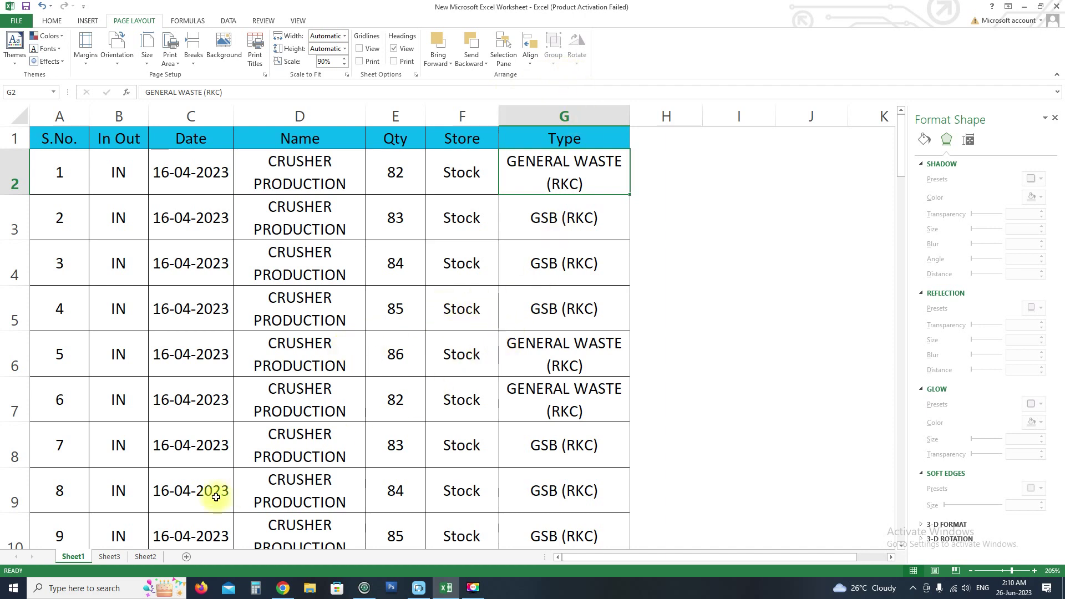
click(289, 590)
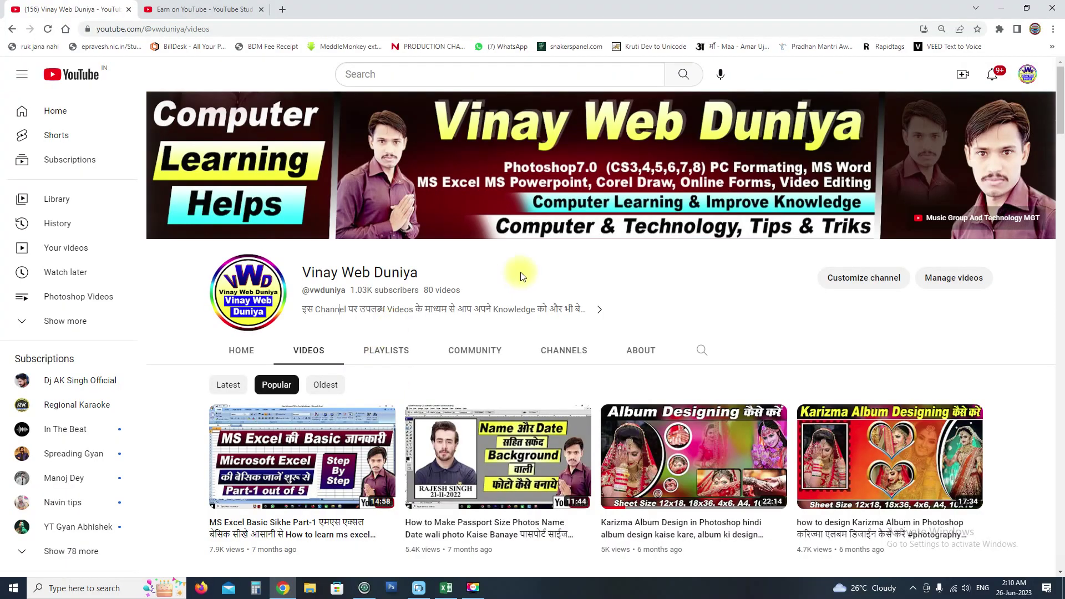